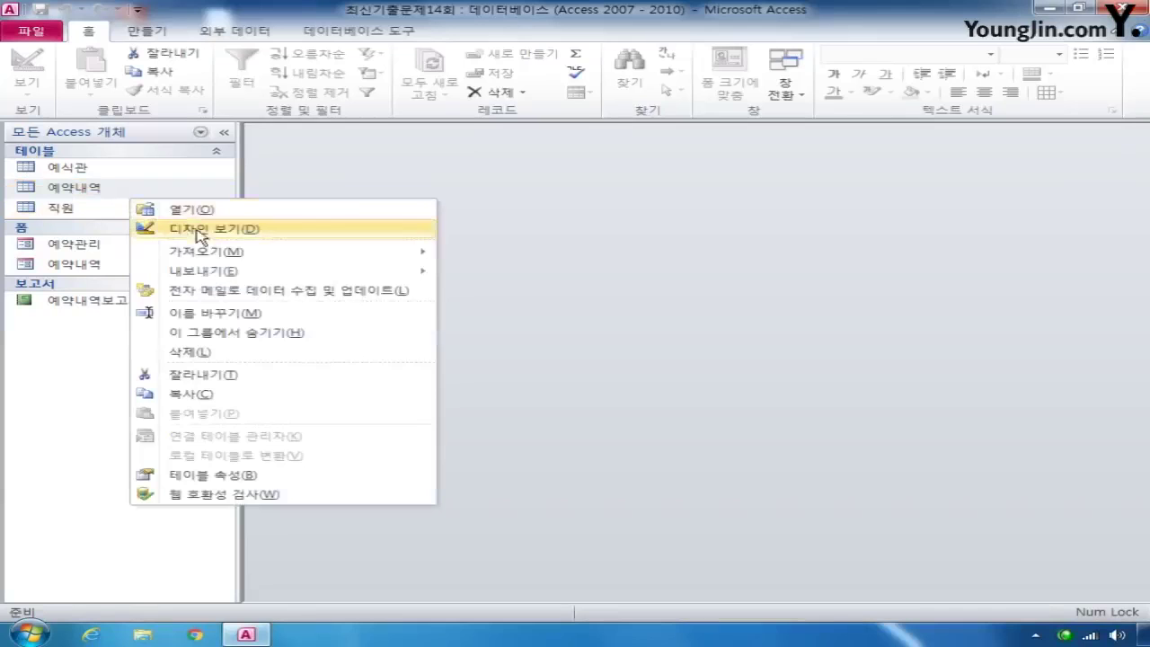
# Step: Open the 예약내역 table in Design View and set the 예약번호 field's input mask to 000->L;0
pyautogui.click(198, 228)
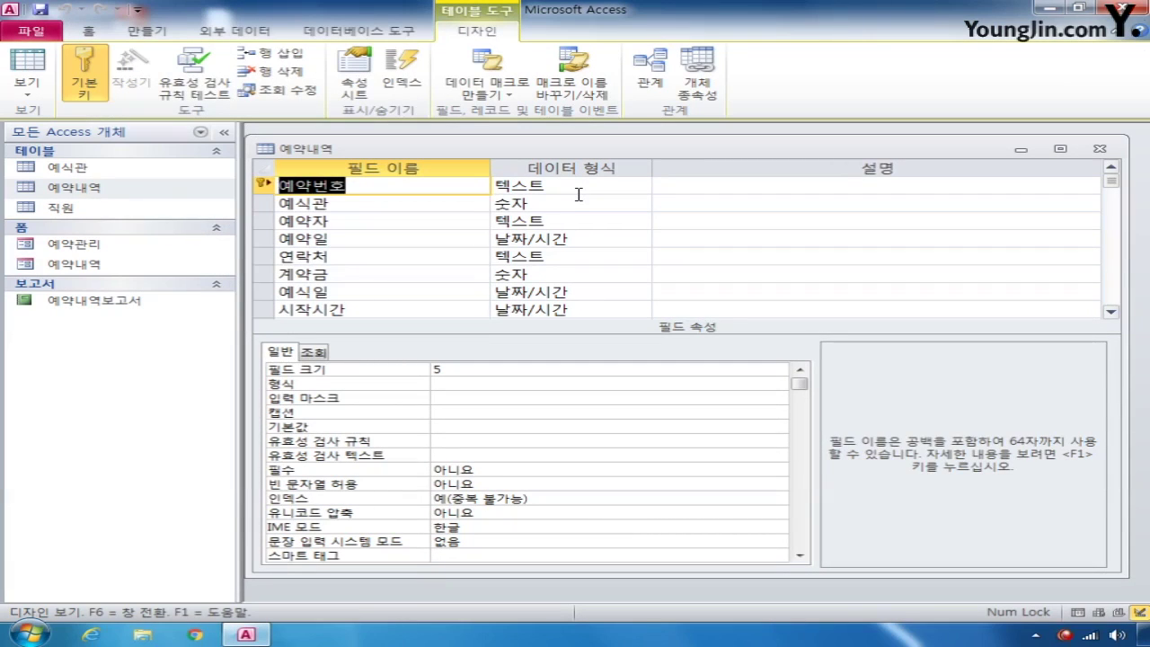
pyautogui.click(491, 401)
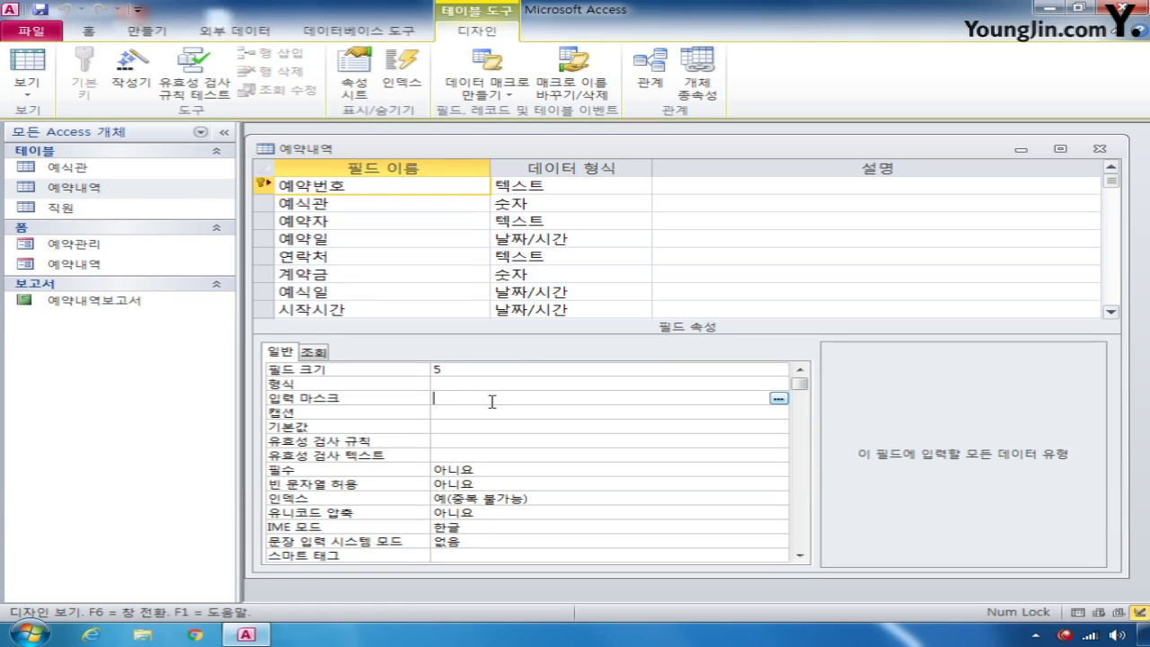
pyautogui.write('000')
pyautogui.write('-')
pyautogui.write('>')
pyautogui.write('ㄴ')
pyautogui.write('ㅣ')
pyautogui.write('L;0')
# Step: Set the default value of the 예약일 field to date()
pyautogui.click(266, 238)
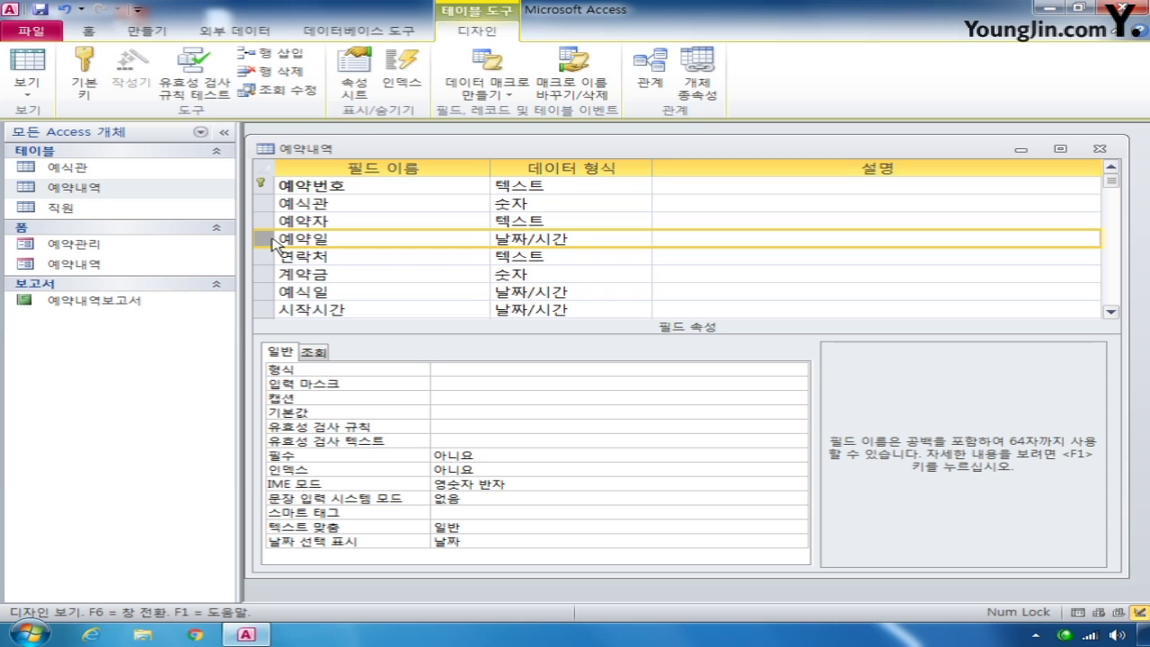
pyautogui.click(456, 414)
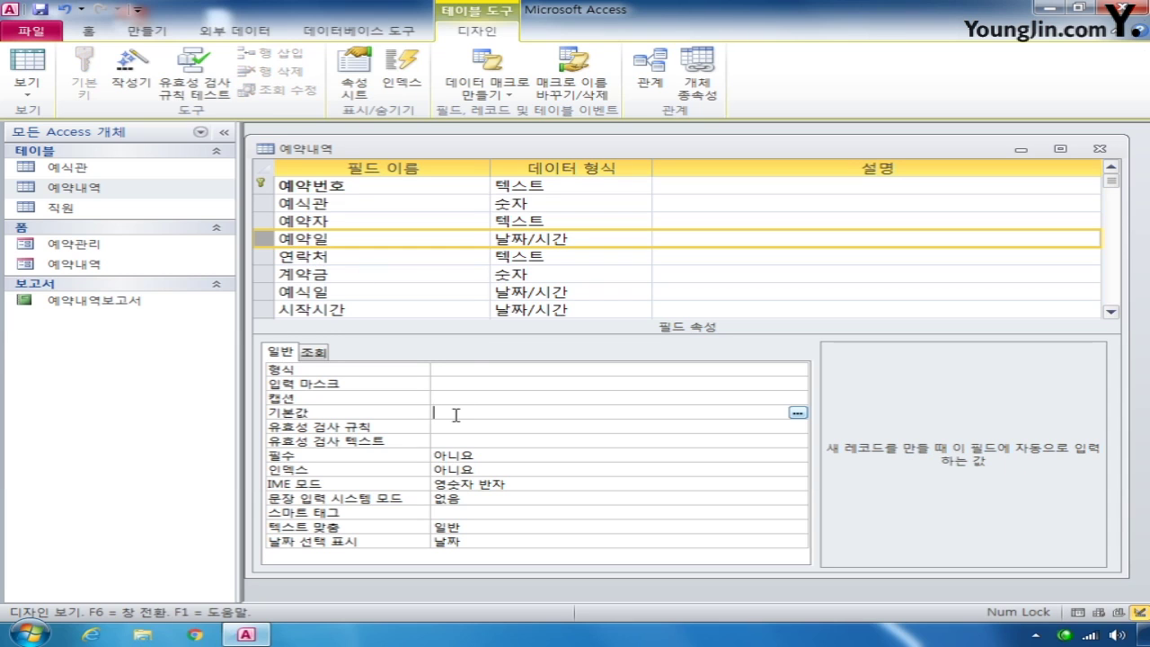
pyautogui.write('date()')
# Step: Set the caption of the 계약금 field to 계약금(만원)
pyautogui.click(267, 275)
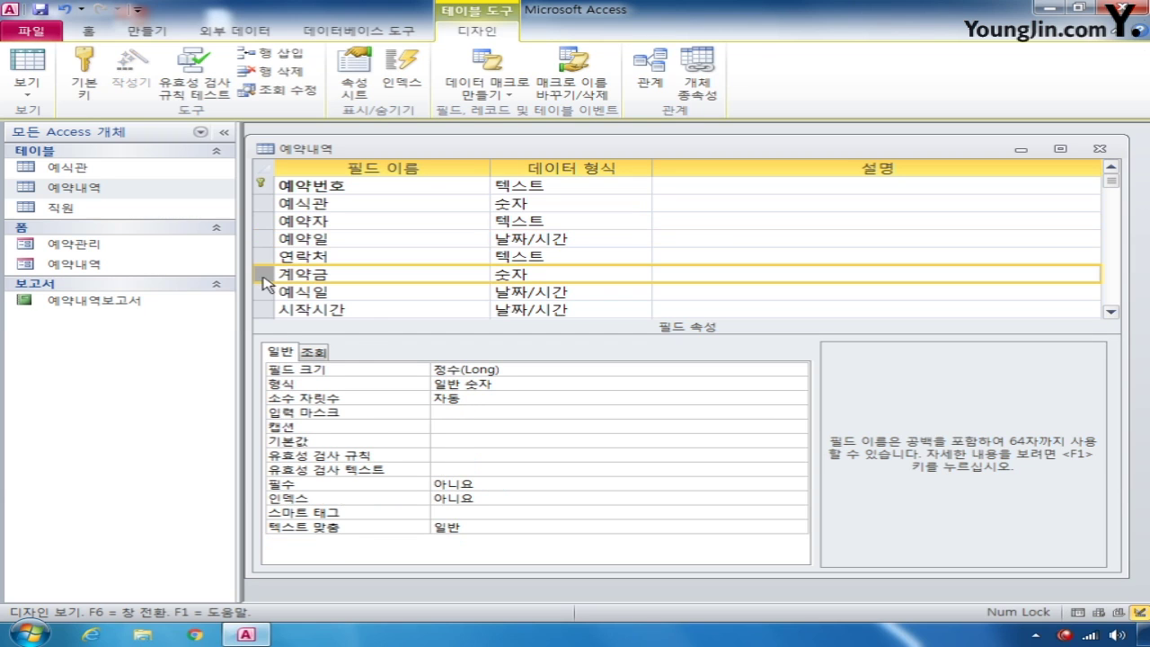
pyautogui.click(453, 428)
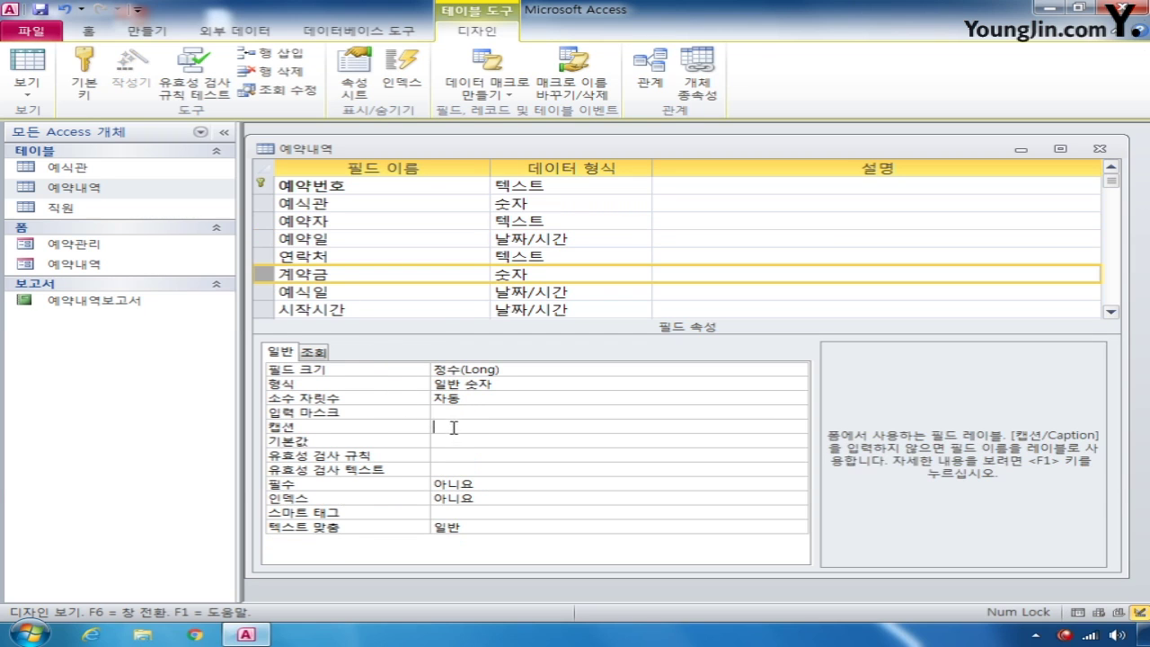
pyautogui.write('계약')
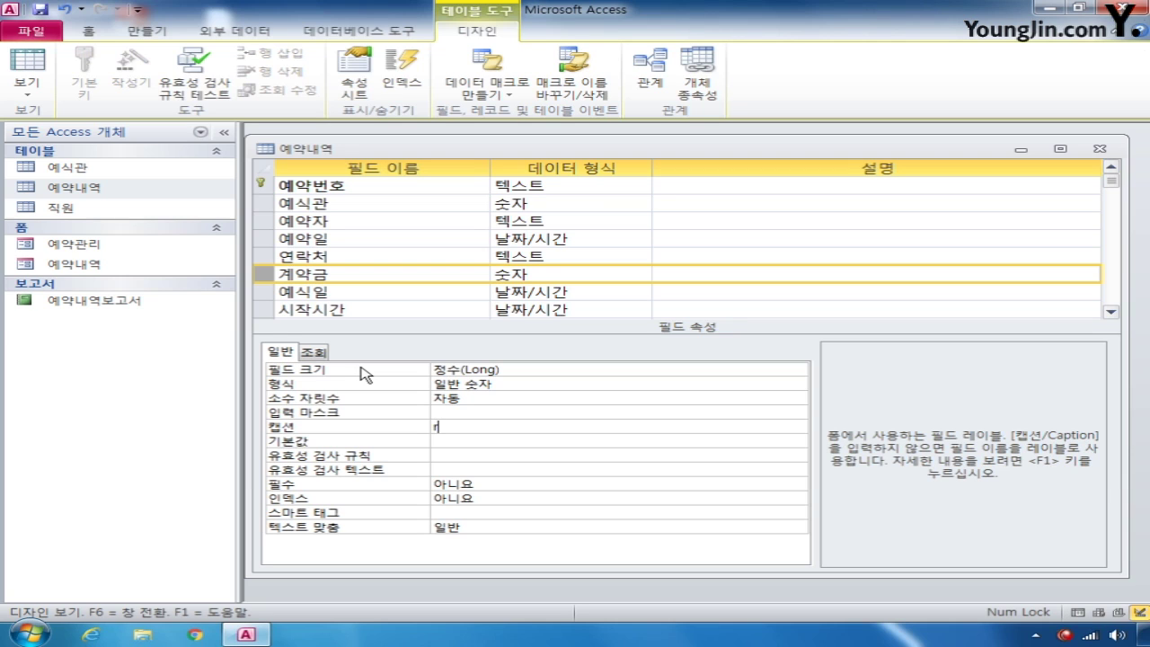
pyautogui.write('금(만원)')
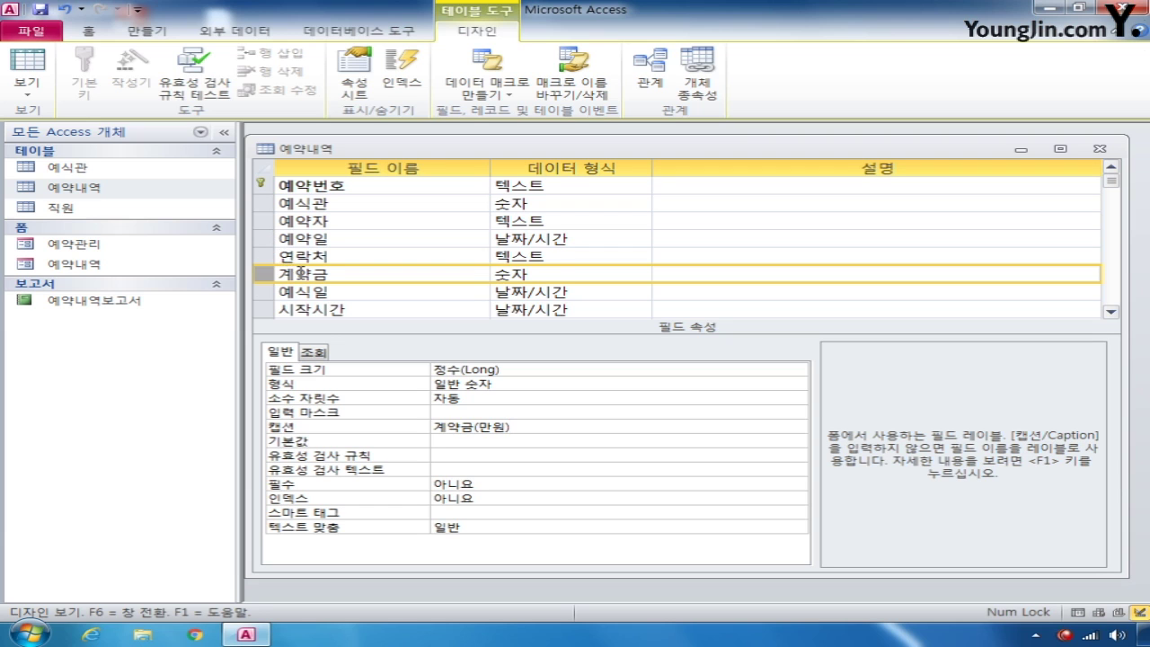
# Step: Set the validation rule of the 담당직원 field to Between 1 And 6
pyautogui.click(263, 295)
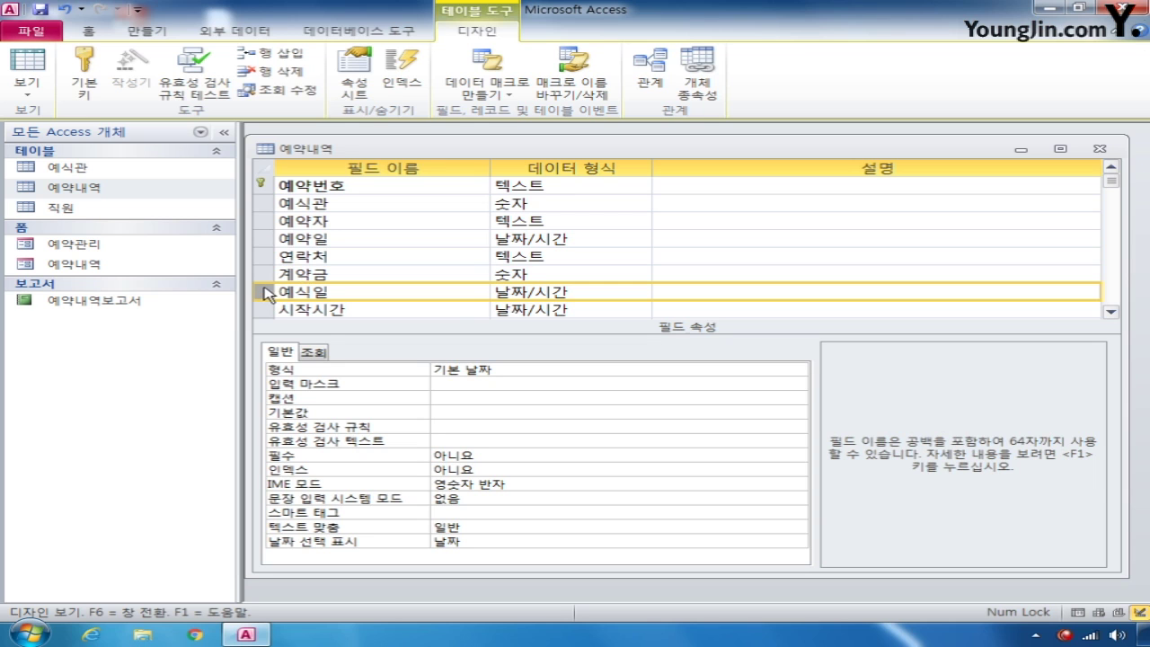
pyautogui.click(1111, 312)
pyautogui.click(1111, 312)
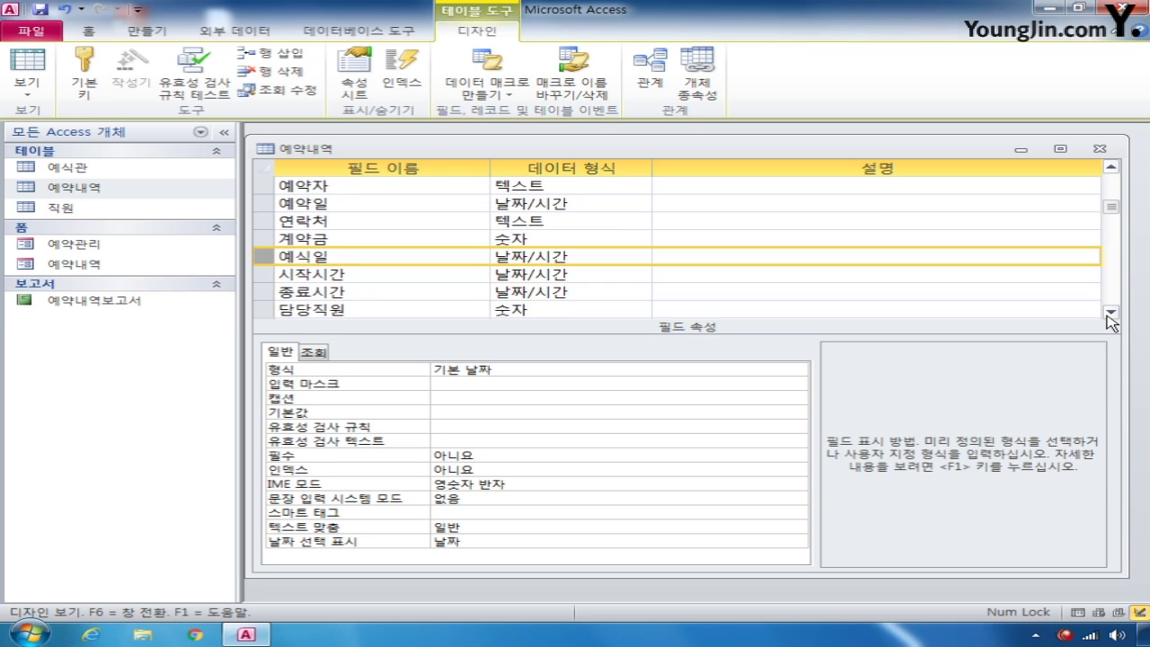
pyautogui.click(1110, 312)
pyautogui.click(267, 292)
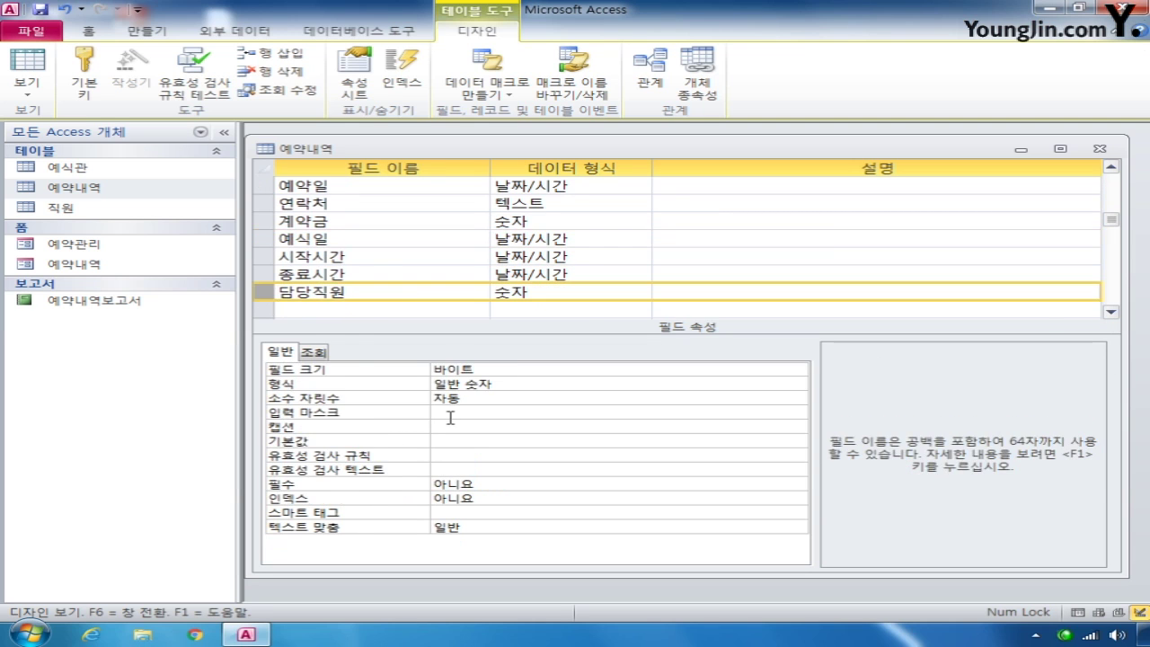
pyautogui.click(460, 455)
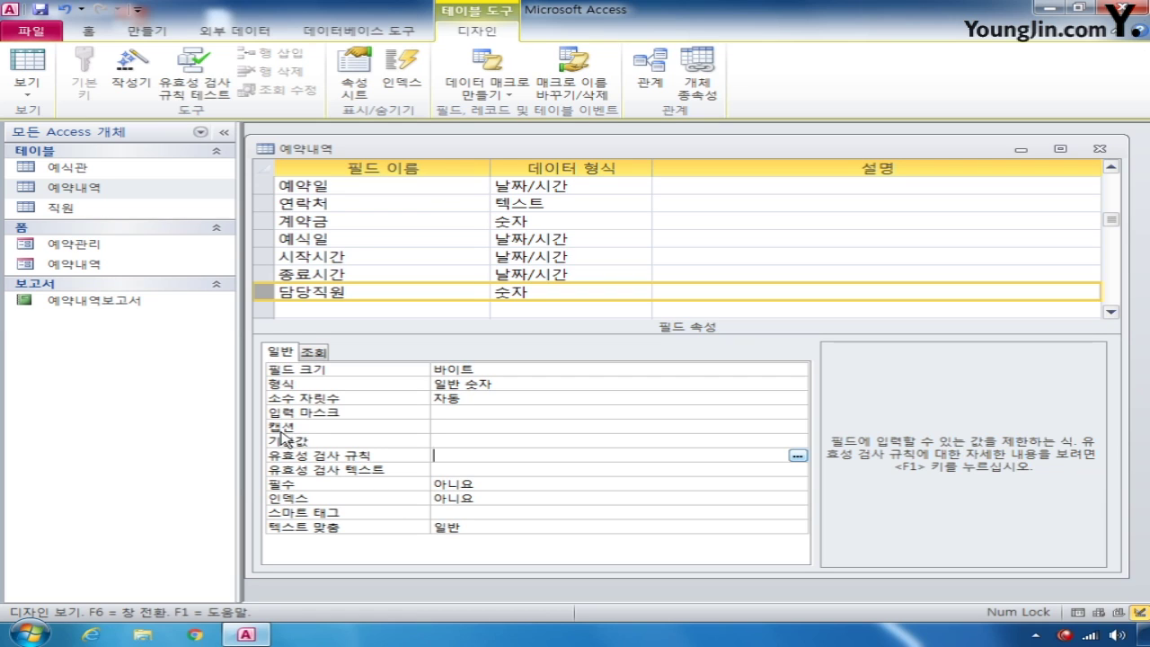
pyautogui.write('between 1 and 6')
pyautogui.press('Return')
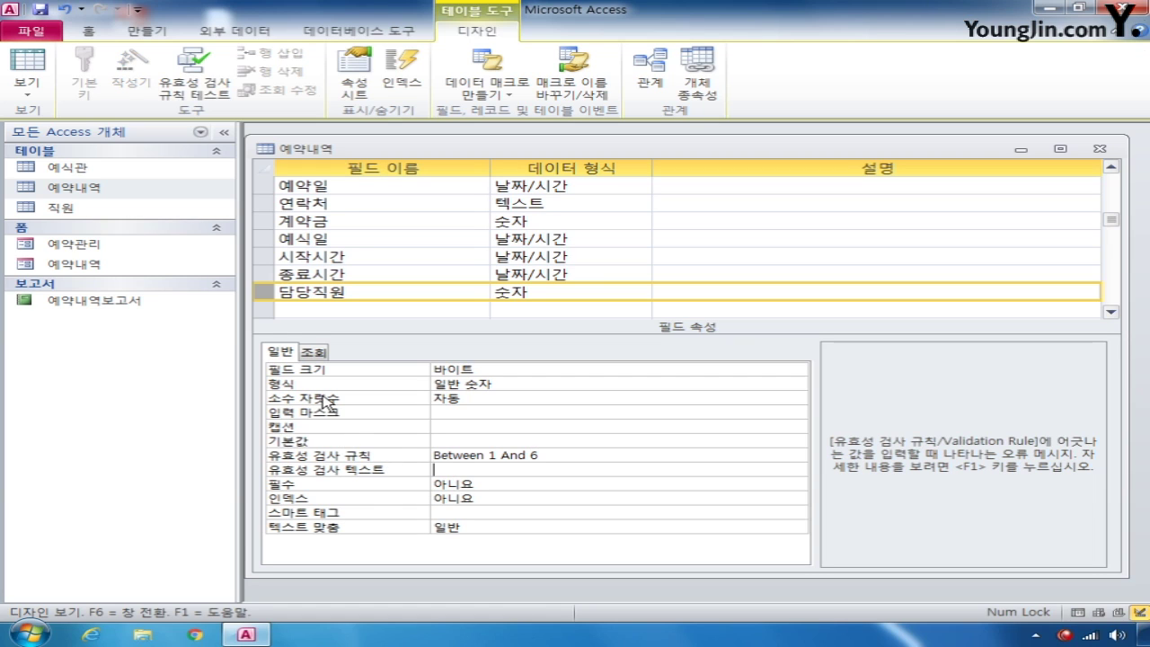
# Step: Enter "1에서 6사이의 값을 입력하시오" as the validation text of the 담당직원 field
pyautogui.write('1에서 6사이으')
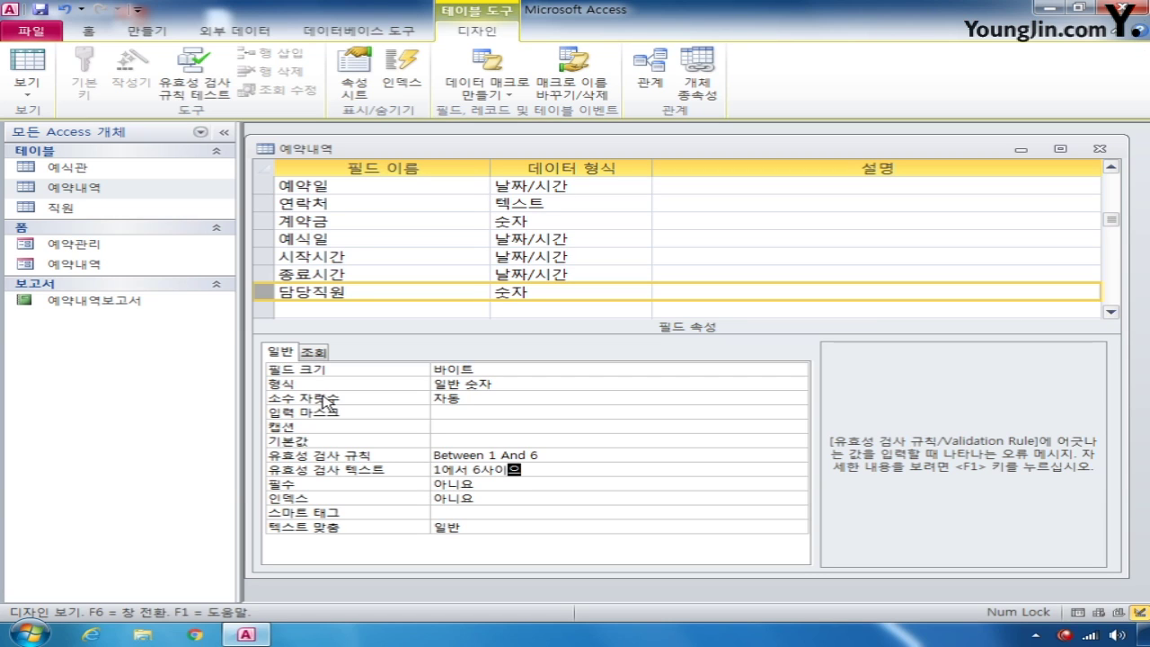
pyautogui.write(' 값을 입력하')
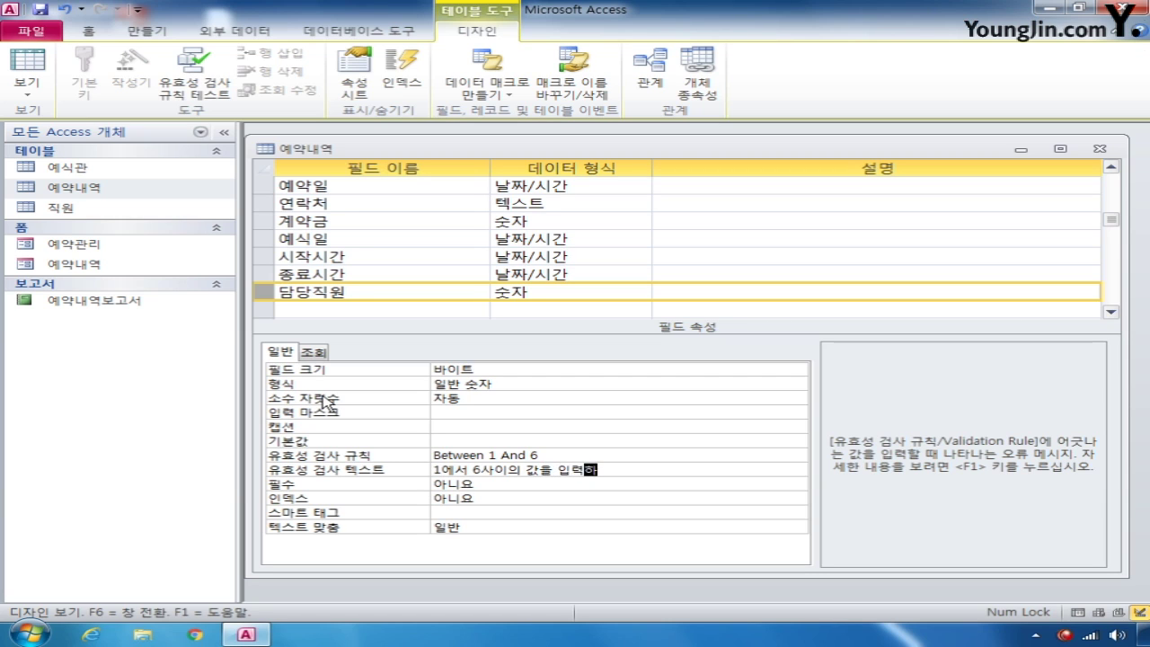
pyautogui.write('시오')
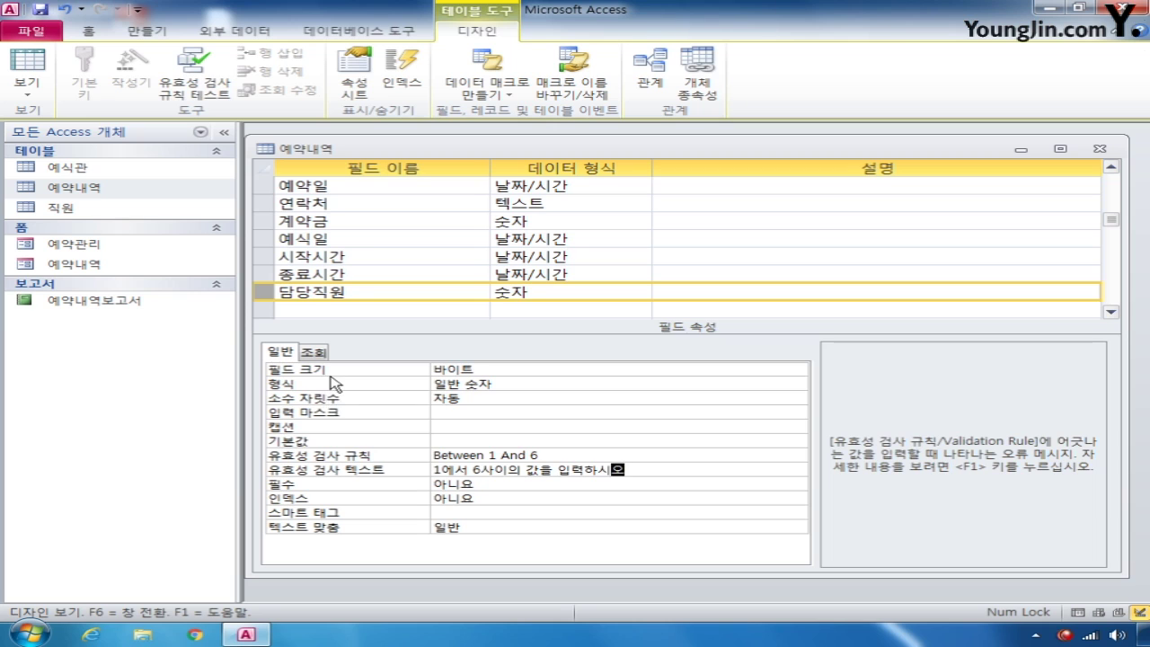
# Step: Add a 비고 field below 담당직원 with the 메모 data type
pyautogui.click(308, 310)
pyautogui.write('예')
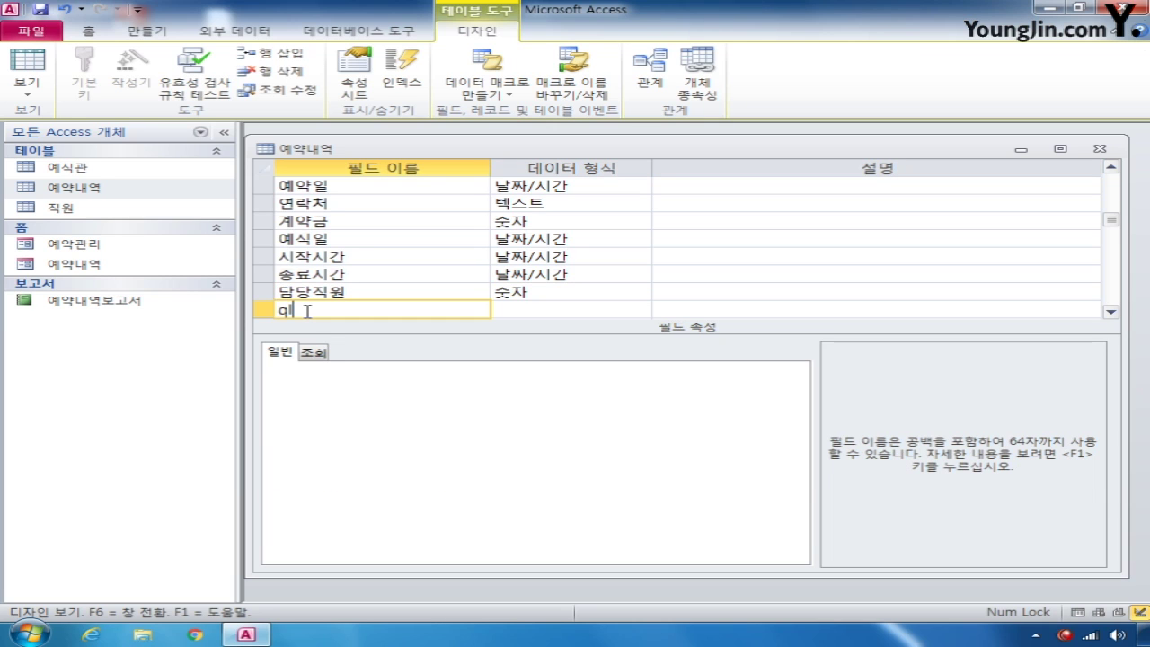
pyautogui.write('고')
pyautogui.click(514, 310)
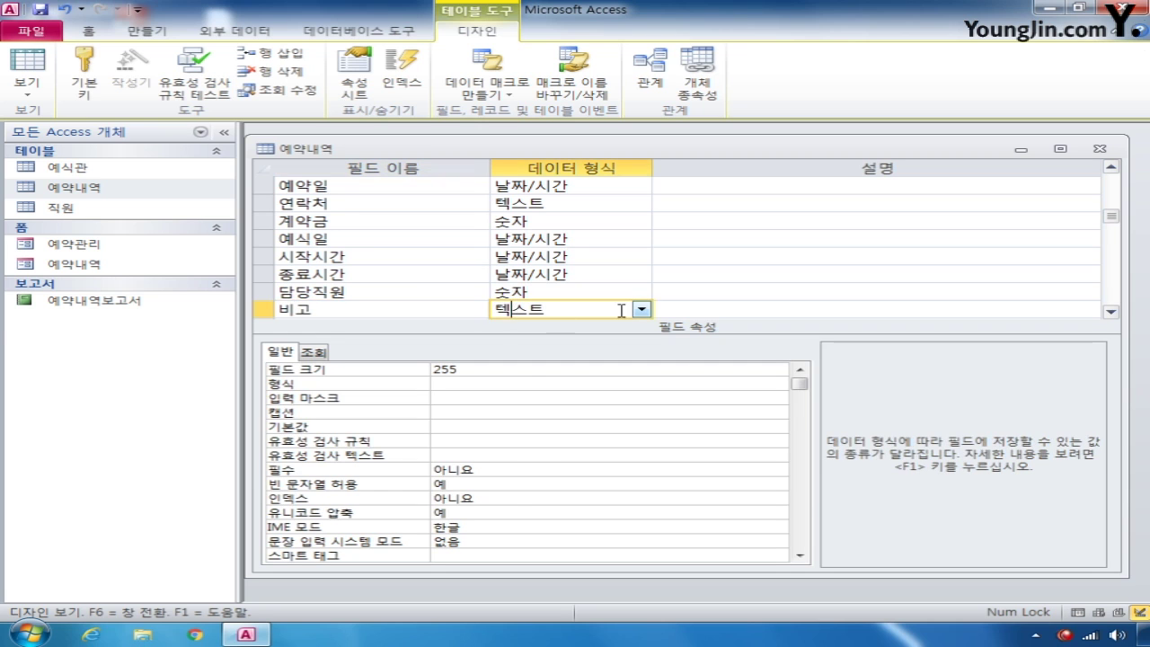
pyautogui.click(642, 309)
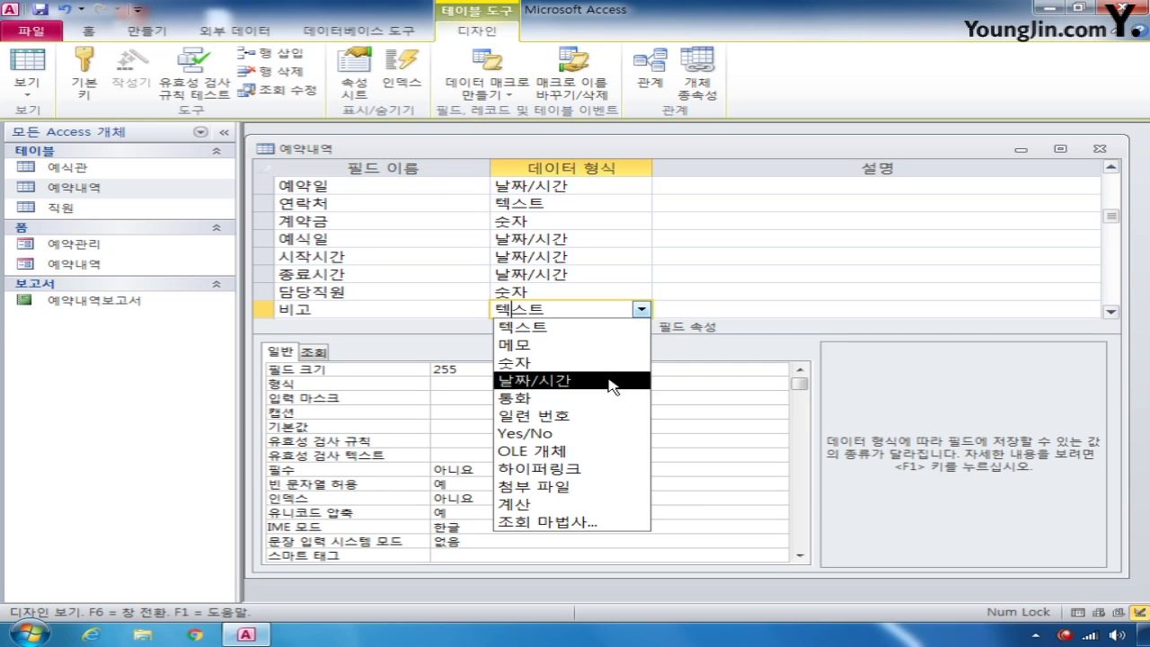
pyautogui.click(539, 345)
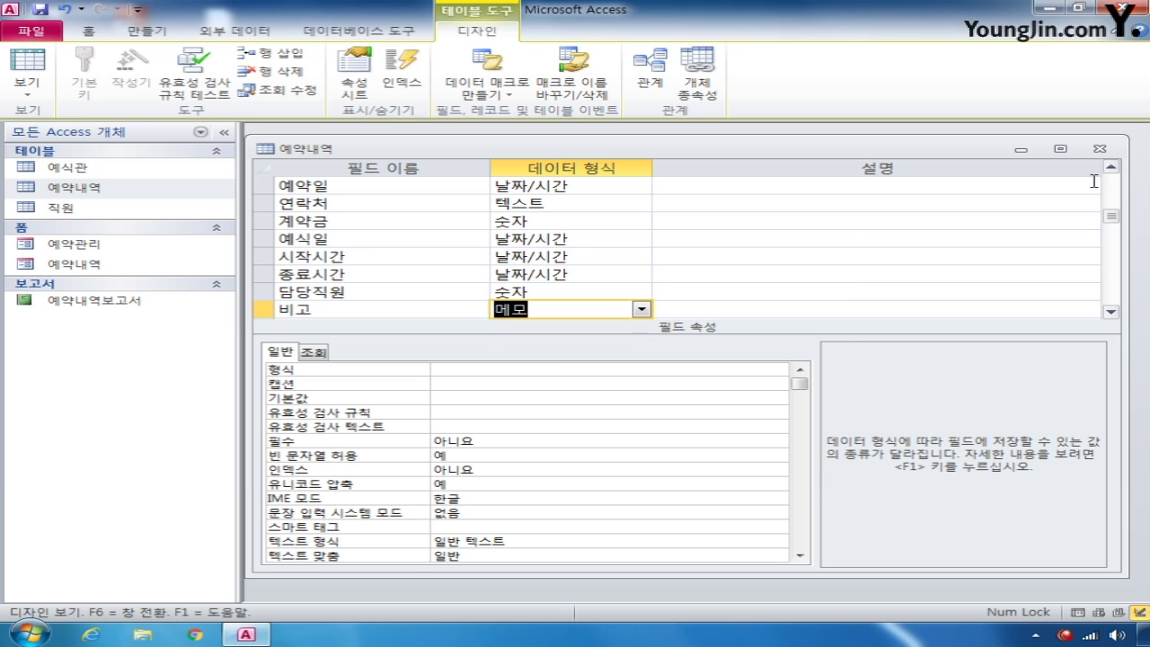
# Step: Close the 예약내역 table design and save its changes
pyautogui.click(1099, 149)
pyautogui.click(458, 369)
pyautogui.click(444, 364)
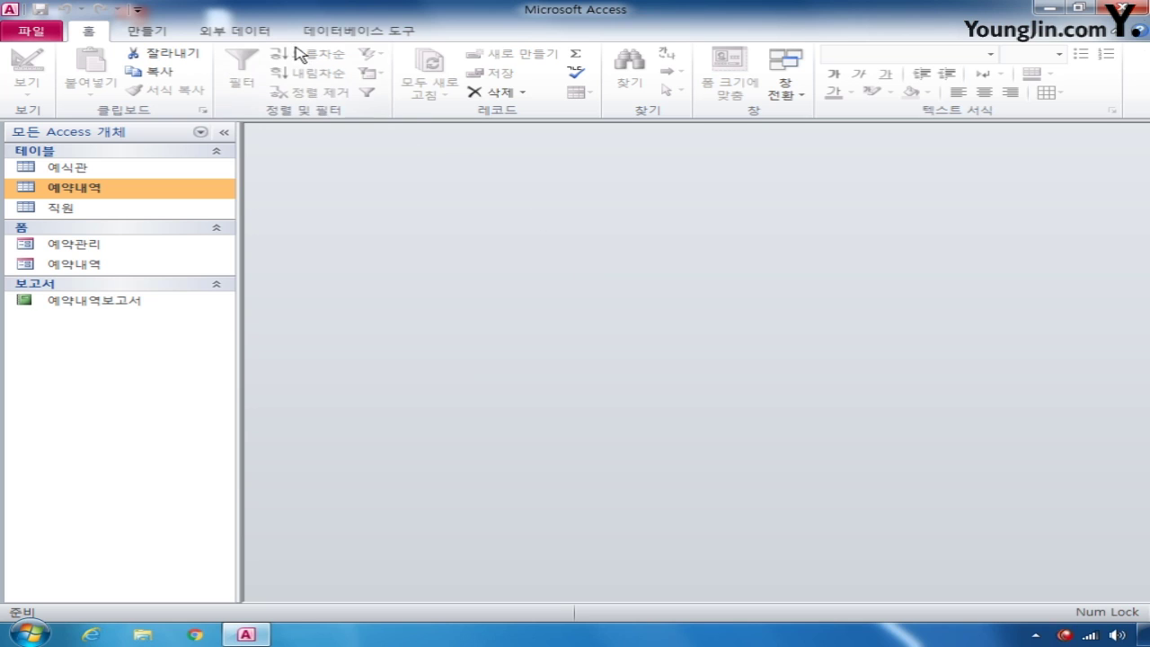
# Step: Open the database's relationships layout, then resize and move its window so it fits fully in the workspace
pyautogui.click(360, 32)
pyautogui.click(229, 81)
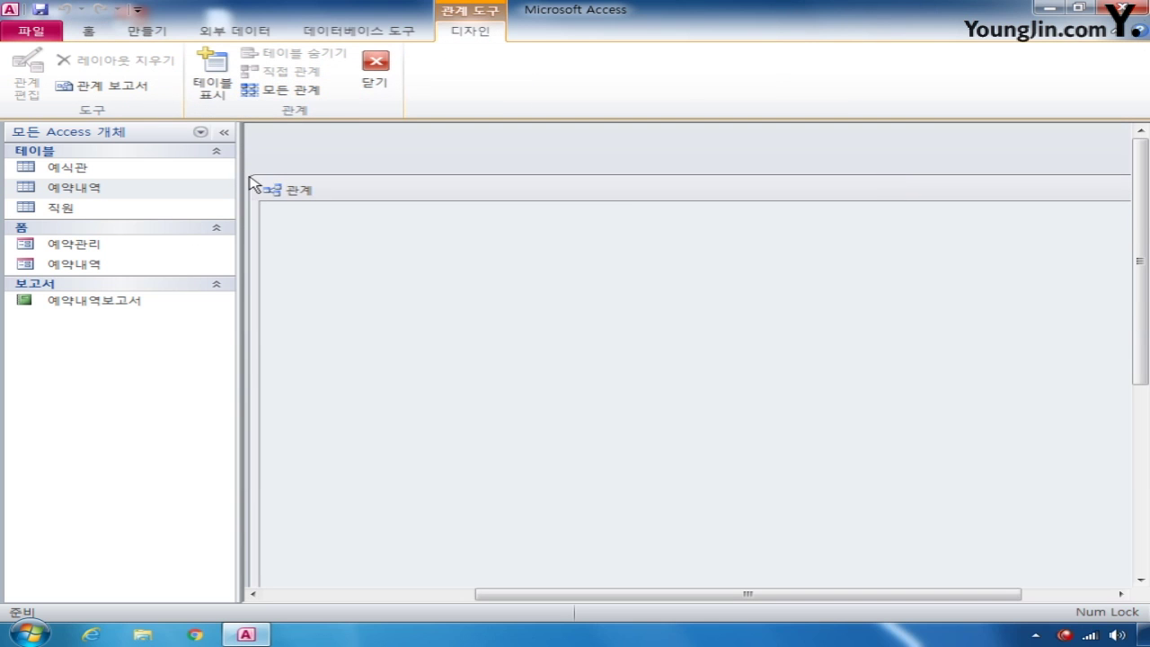
pyautogui.moveTo(253, 173); pyautogui.dragTo(896, 458)
pyautogui.moveTo(1040, 477); pyautogui.dragTo(444, 141)
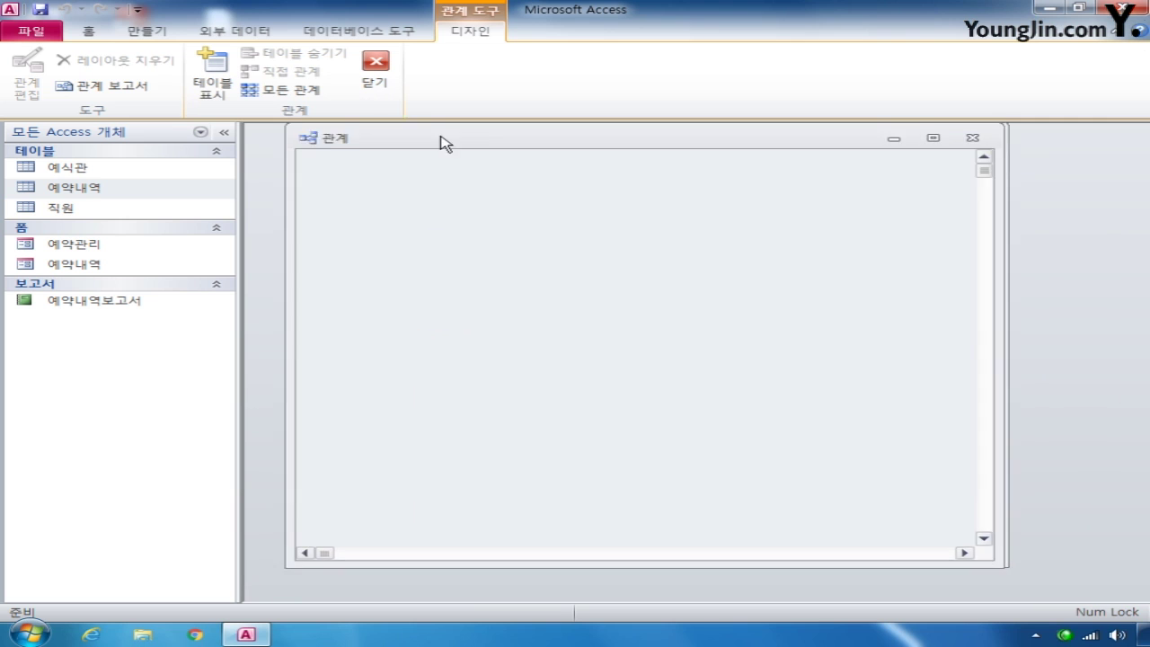
# Step: Add the 예약내역, 예식관 and 직원 tables to the relationships layout
pyautogui.rightClick(465, 230)
pyautogui.click(514, 234)
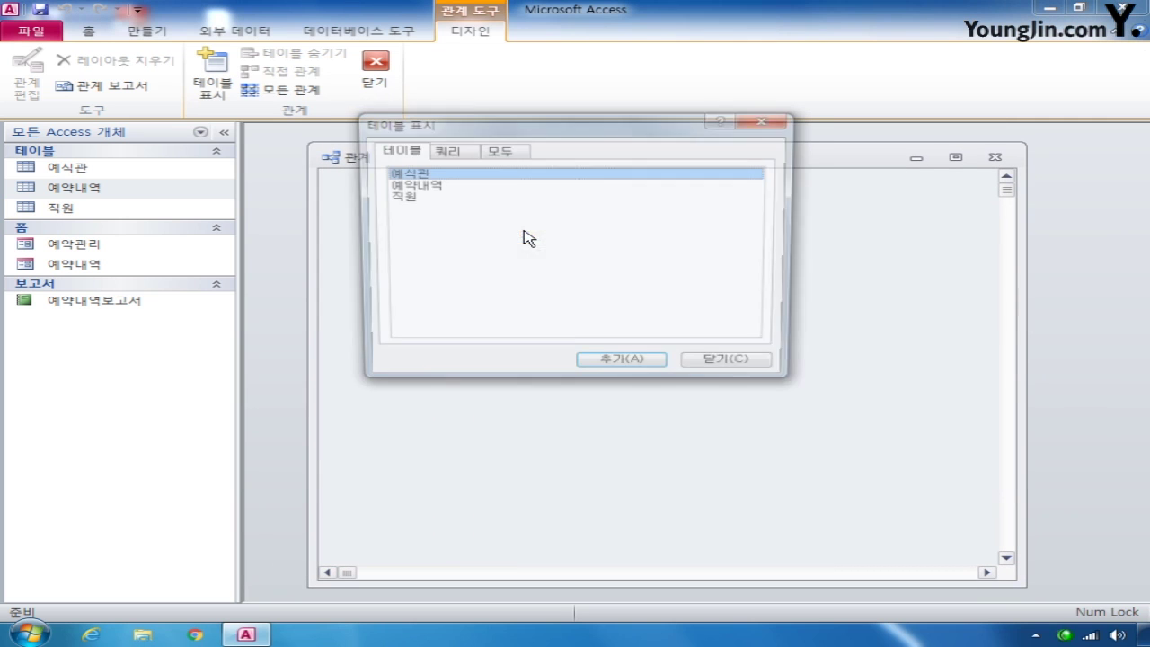
pyautogui.click(441, 186)
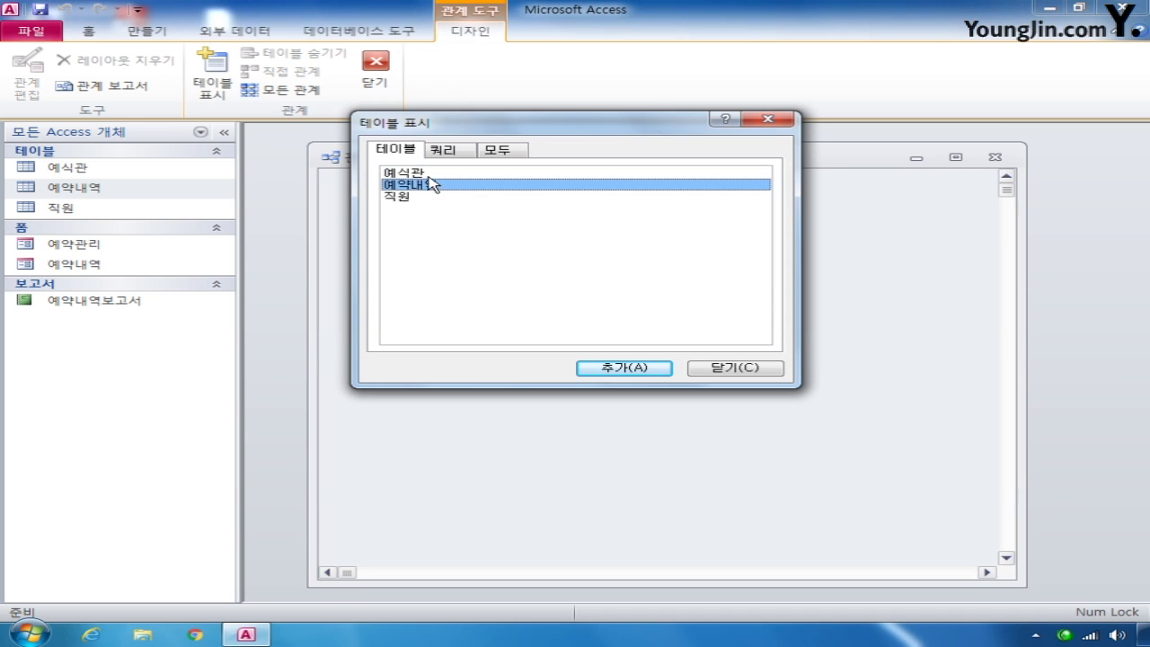
pyautogui.click(426, 173)
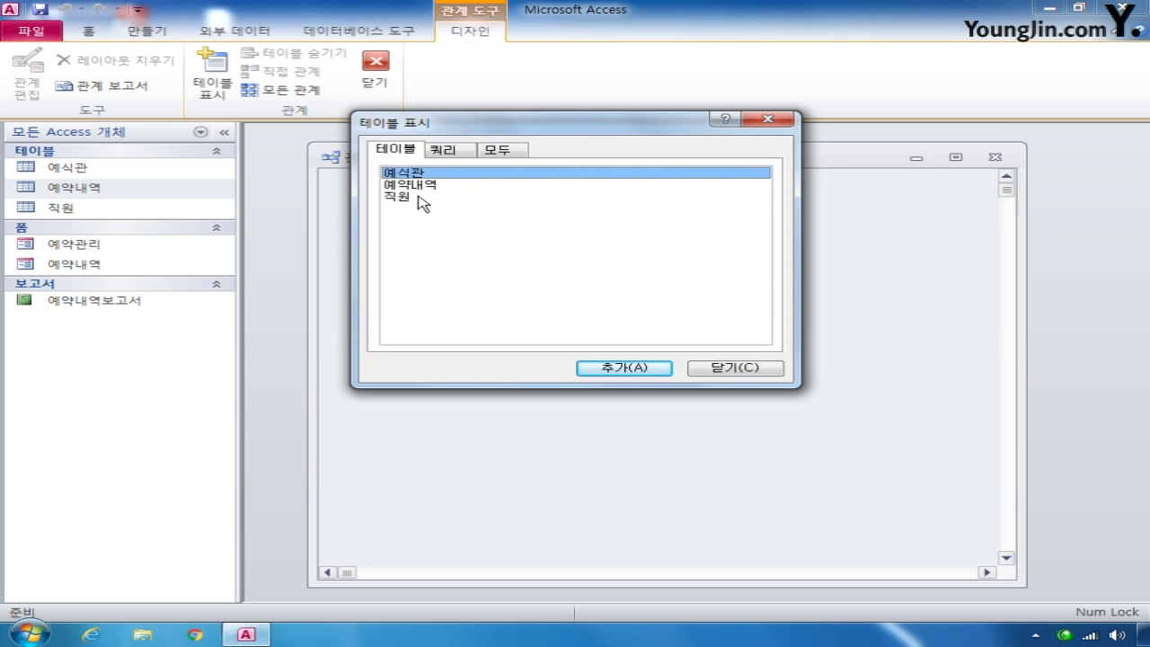
pyautogui.doubleClick(418, 196)
pyautogui.click(735, 368)
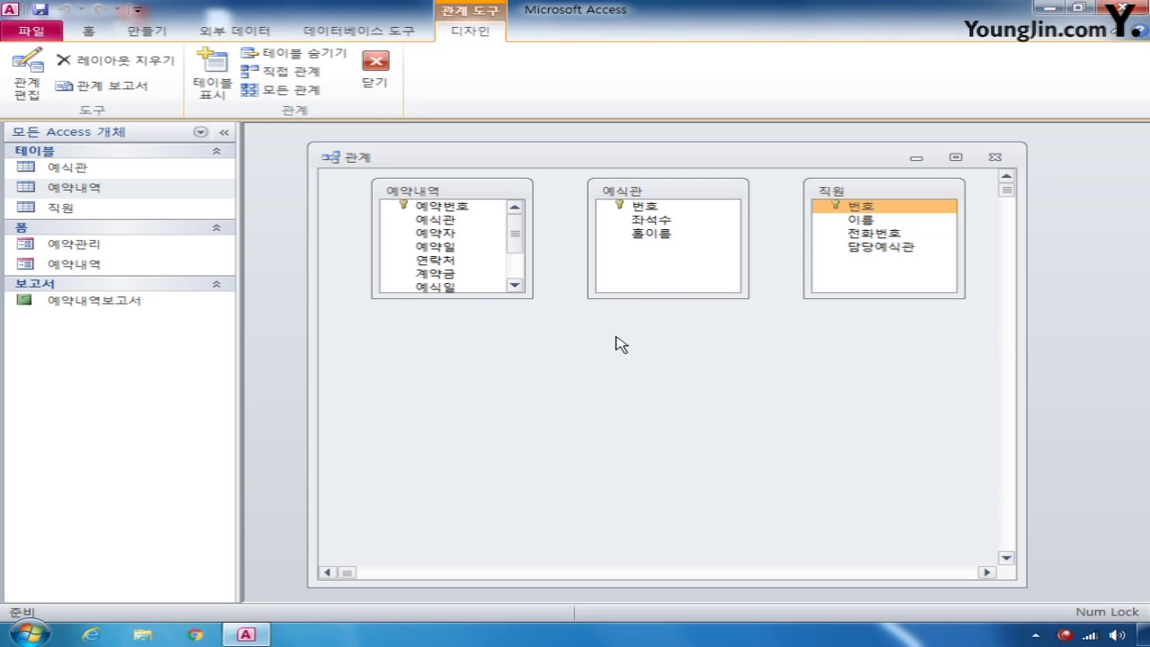
# Step: Relate 예약내역's 예식관 field to 예식관's 번호 field, enforcing referential integrity and cascading updates of related fields
pyautogui.click(454, 222)
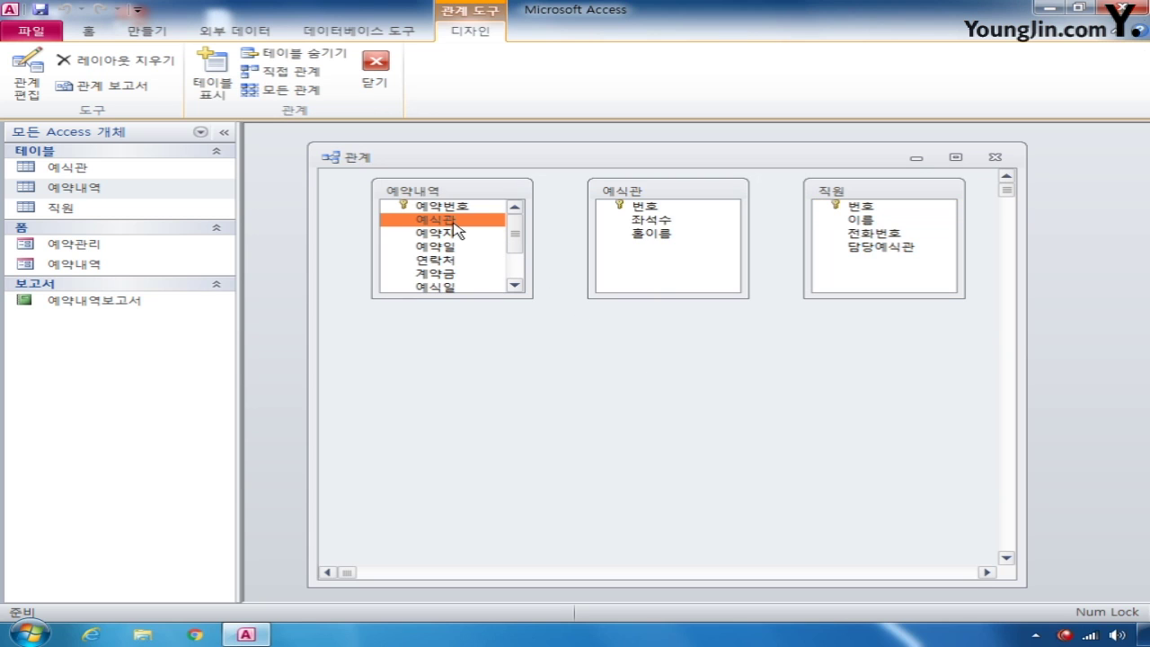
pyautogui.moveTo(456, 229)
pyautogui.mouseDown()
pyautogui.moveTo(616, 225)
pyautogui.moveTo(647, 212)
pyautogui.moveTo(463, 220)
pyautogui.mouseUp()
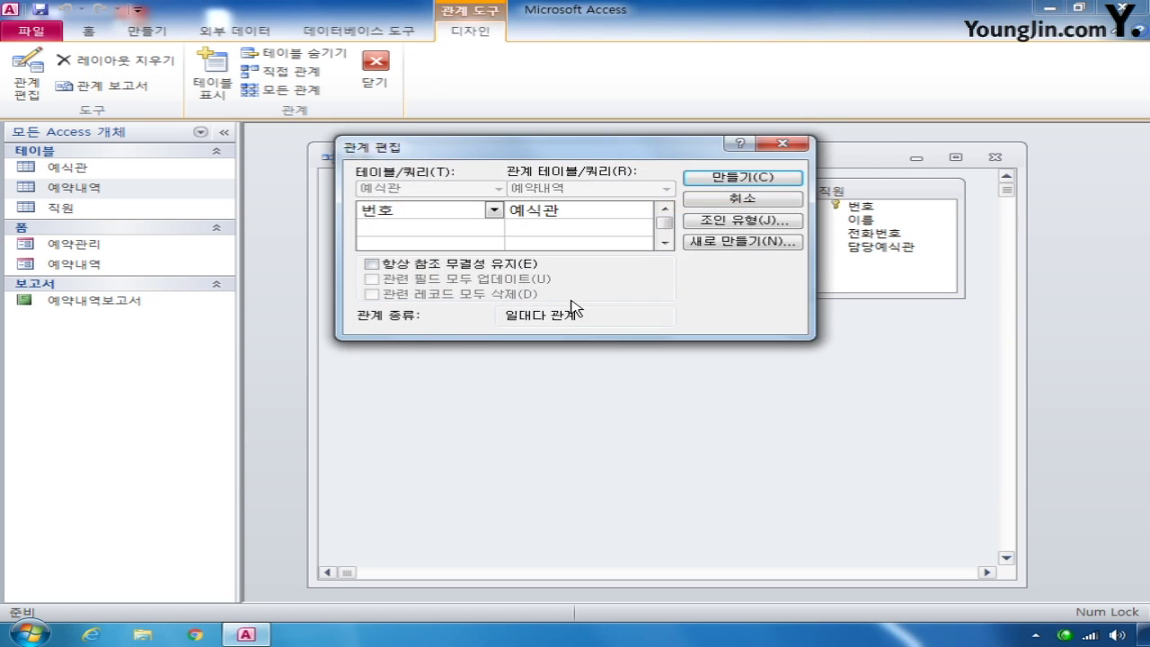
pyautogui.click(447, 263)
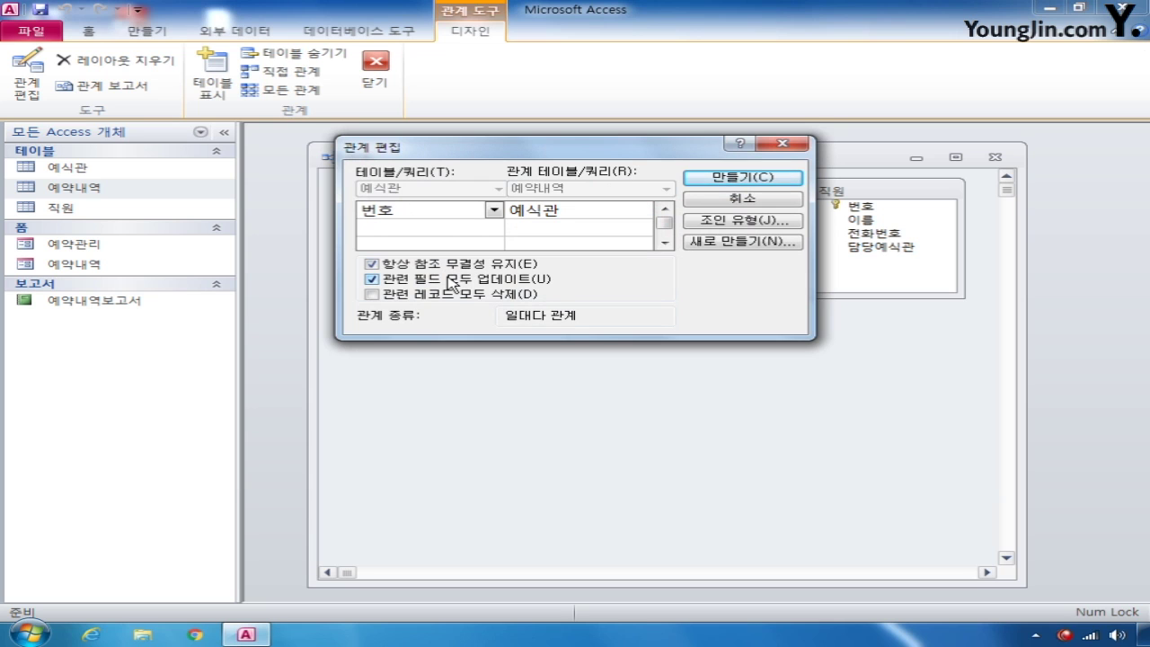
pyautogui.click(730, 178)
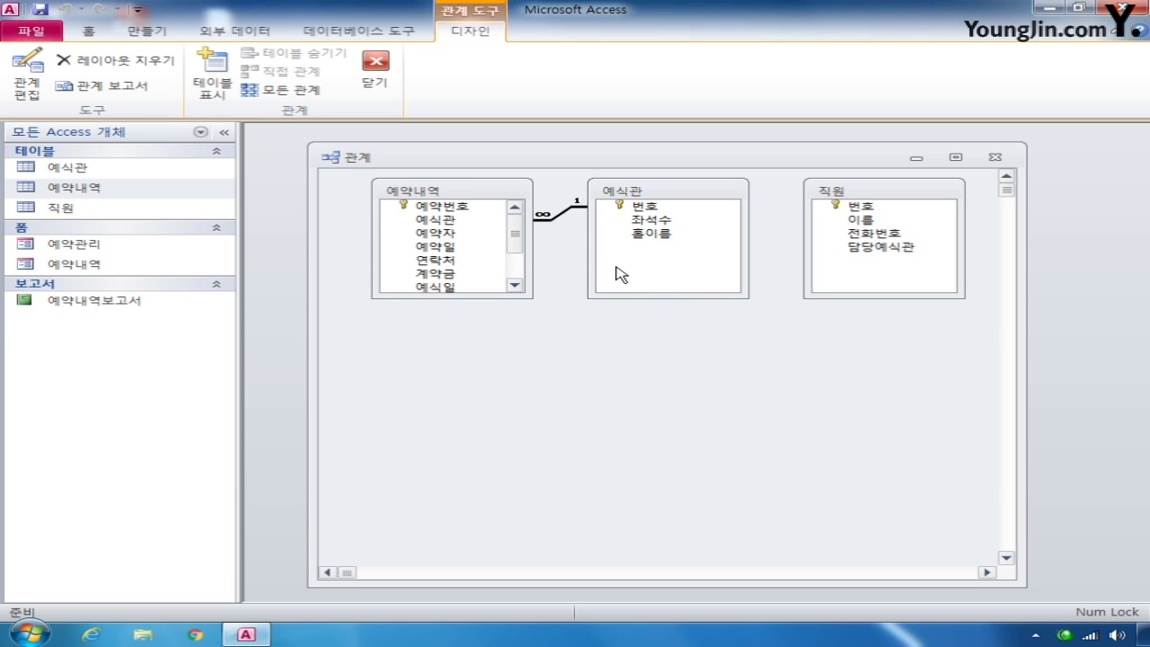
# Step: Relate 예약내역's 담당직원 to 직원's 번호 with referential integrity and cascading updates, and move the 예약내역 table below 예식관
pyautogui.moveTo(522, 242); pyautogui.dragTo(519, 270)
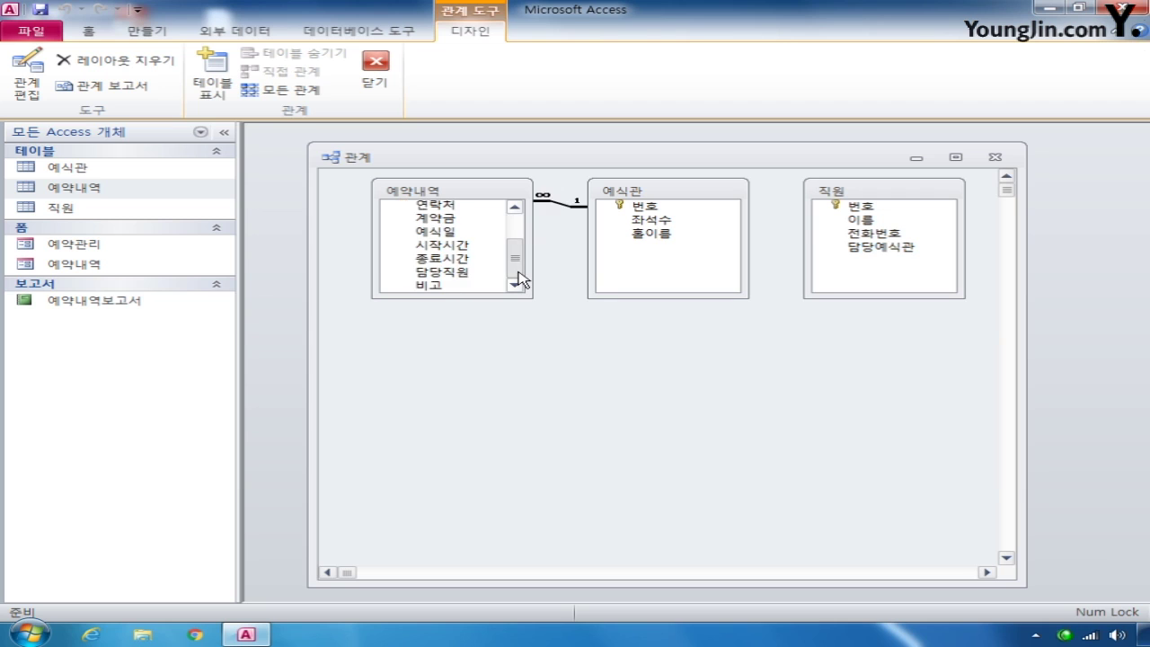
pyautogui.click(460, 273)
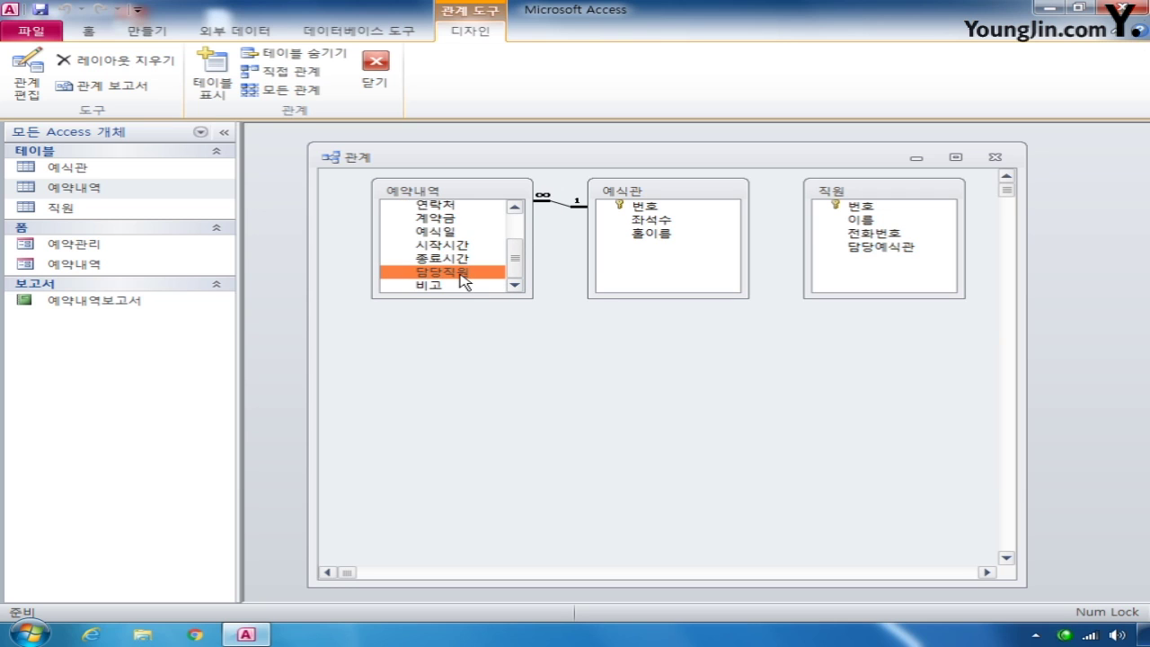
pyautogui.moveTo(460, 282)
pyautogui.mouseDown()
pyautogui.moveTo(791, 226)
pyautogui.moveTo(486, 284)
pyautogui.moveTo(479, 273)
pyautogui.mouseUp()
pyautogui.click(426, 281)
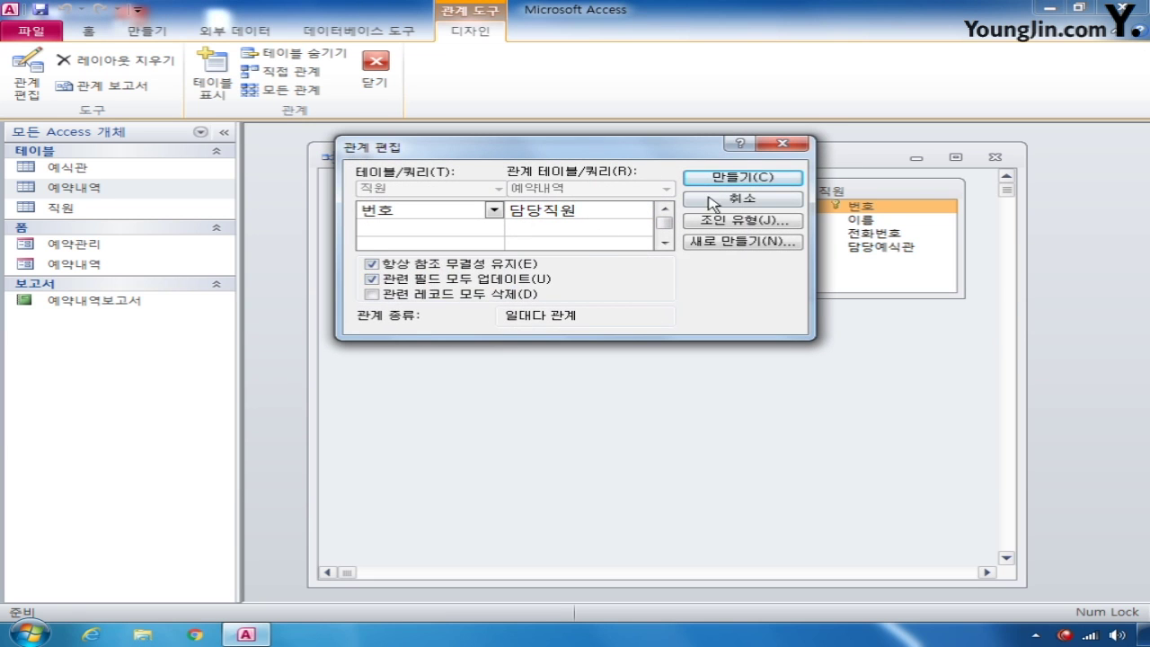
pyautogui.click(732, 178)
pyautogui.moveTo(431, 191); pyautogui.dragTo(639, 338)
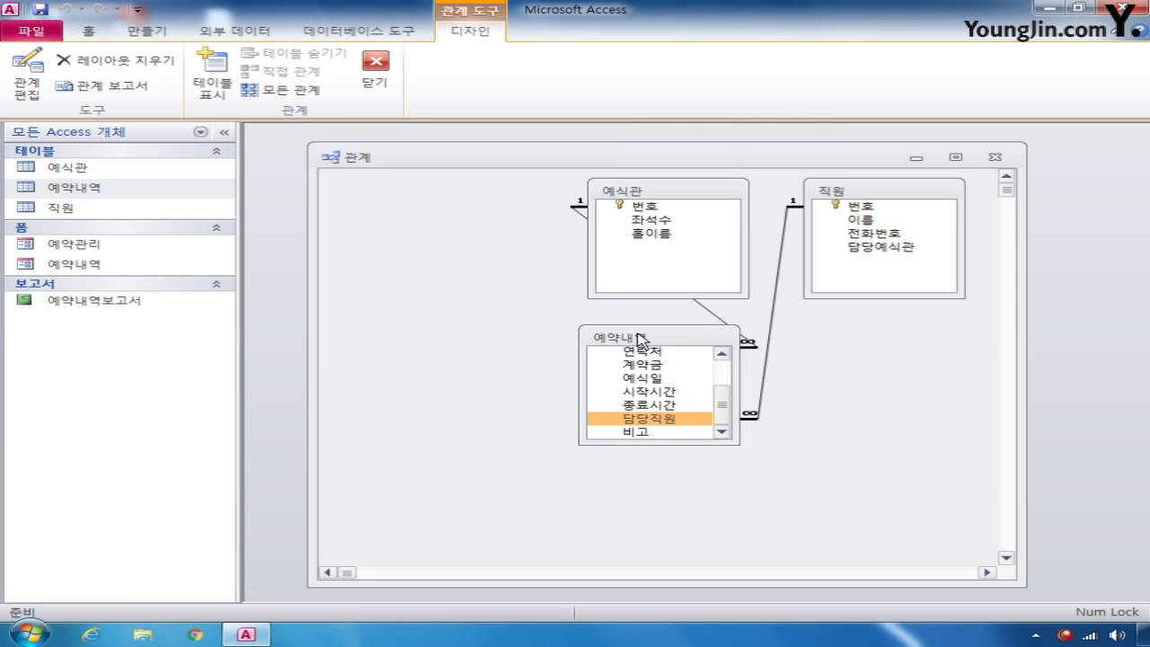
# Step: Move the 예식관 table to the opposite side of 예약내역 from 직원, and close the relationships layout, saving its changes
pyautogui.moveTo(660, 189); pyautogui.dragTo(425, 203)
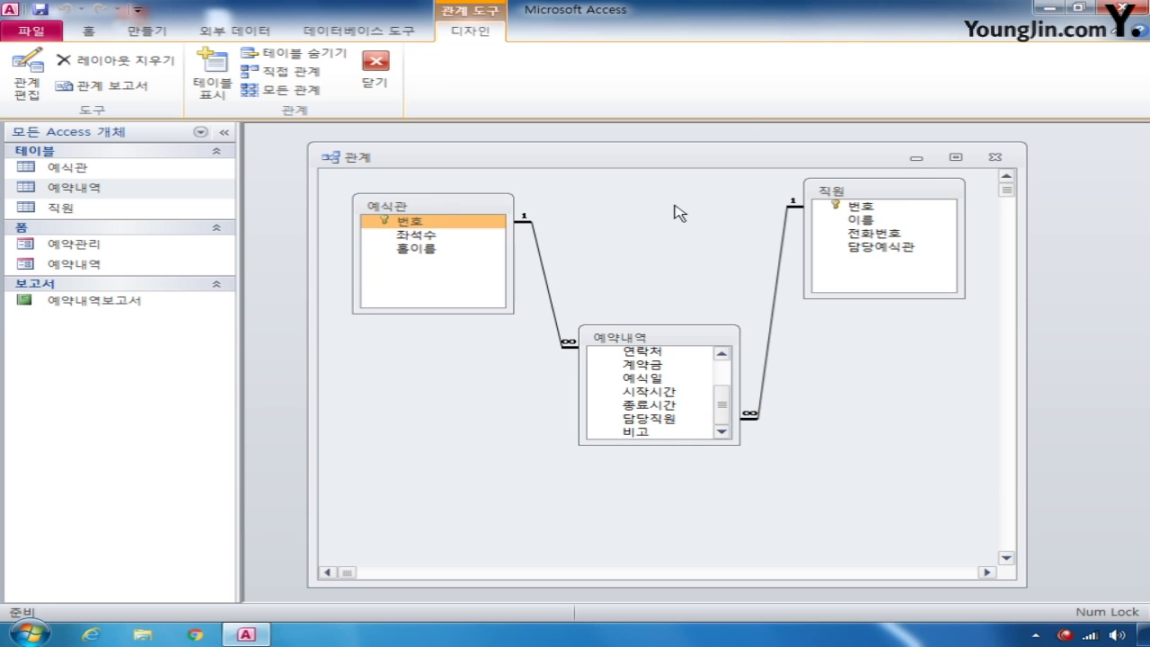
pyautogui.click(995, 157)
pyautogui.click(478, 360)
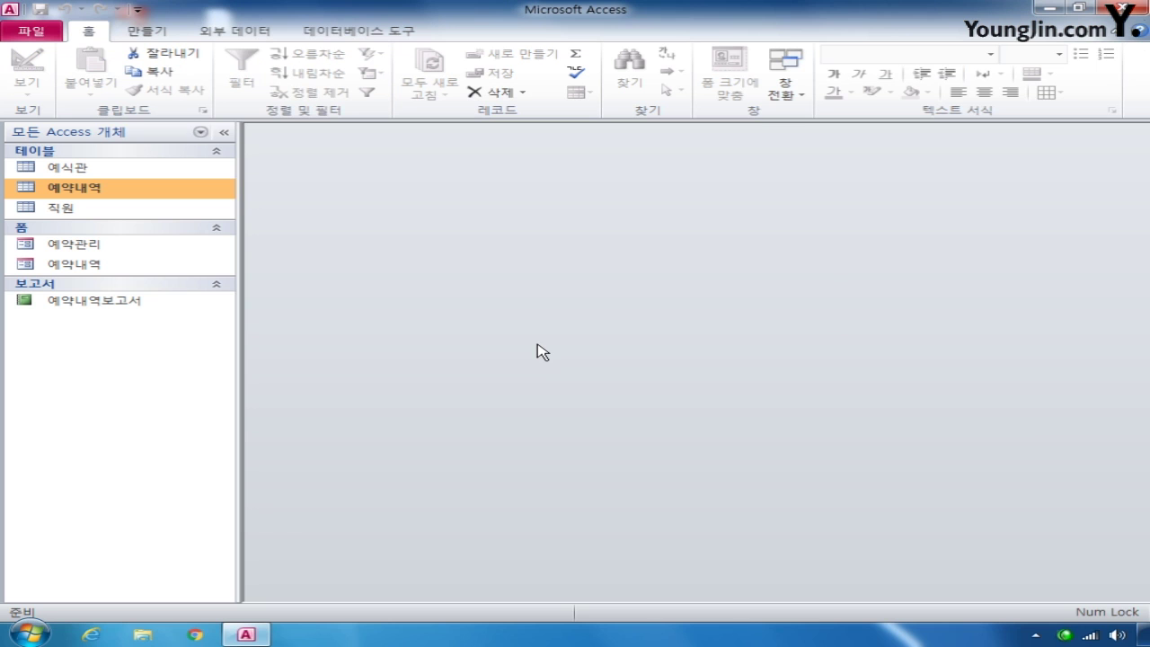
# Step: Open the 예약내역 table in design view and set the 담당직원 field's lookup display control to 목록 상자
pyautogui.rightClick(165, 192)
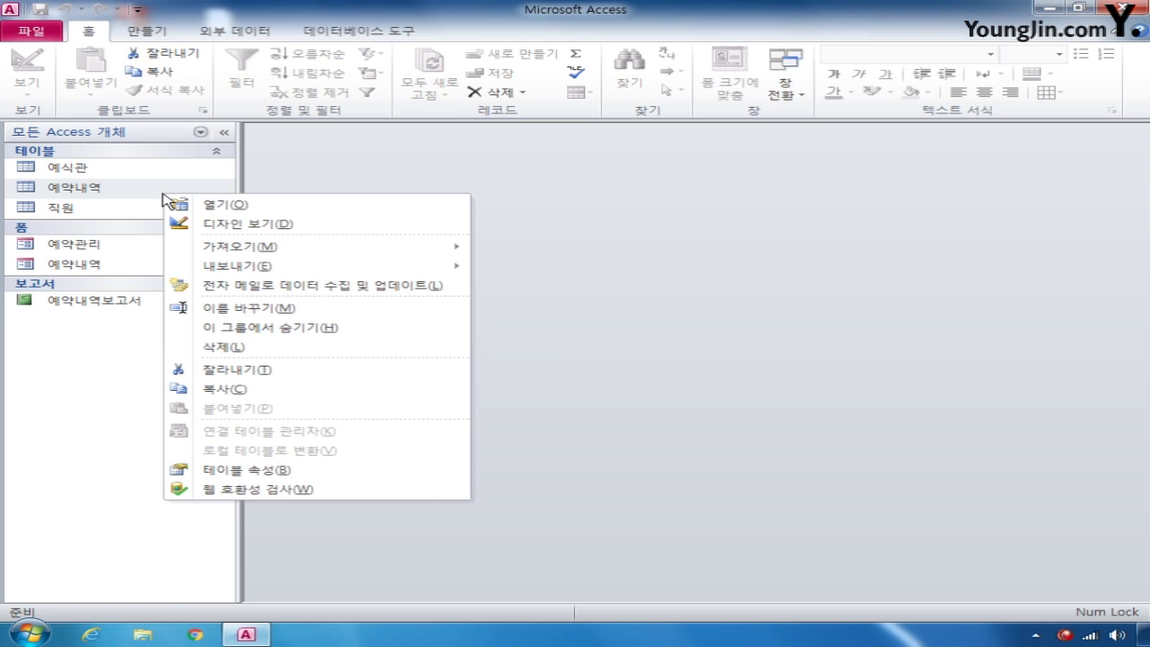
pyautogui.click(241, 223)
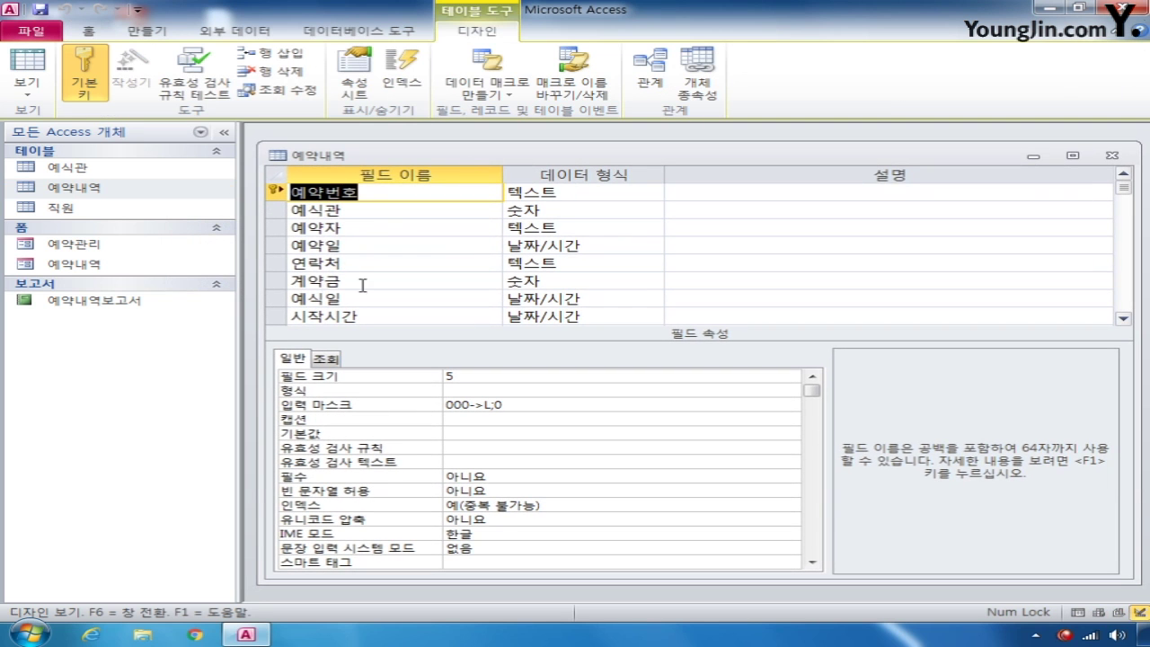
pyautogui.scroll(-3, 747, 239)
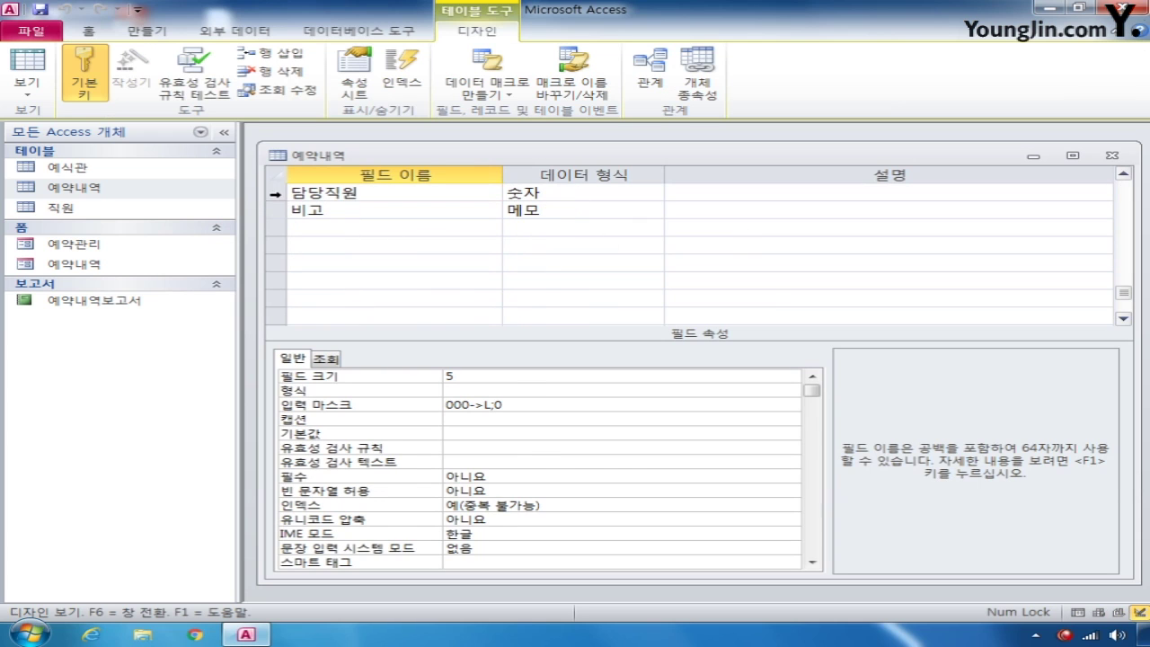
pyautogui.click(278, 195)
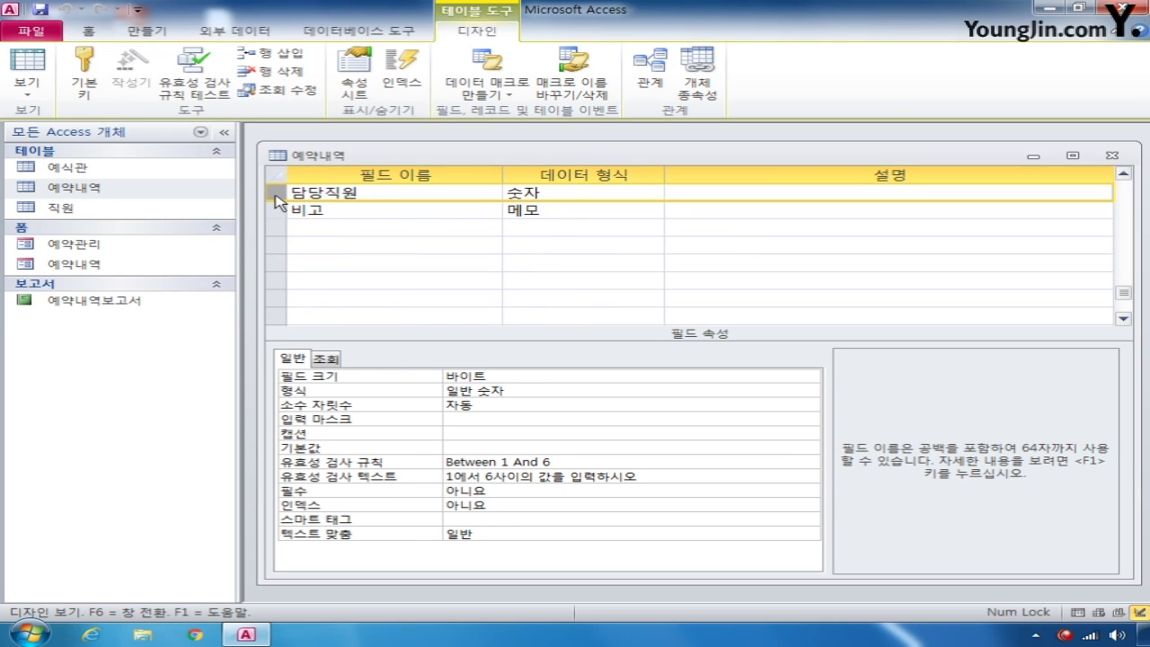
pyautogui.click(334, 360)
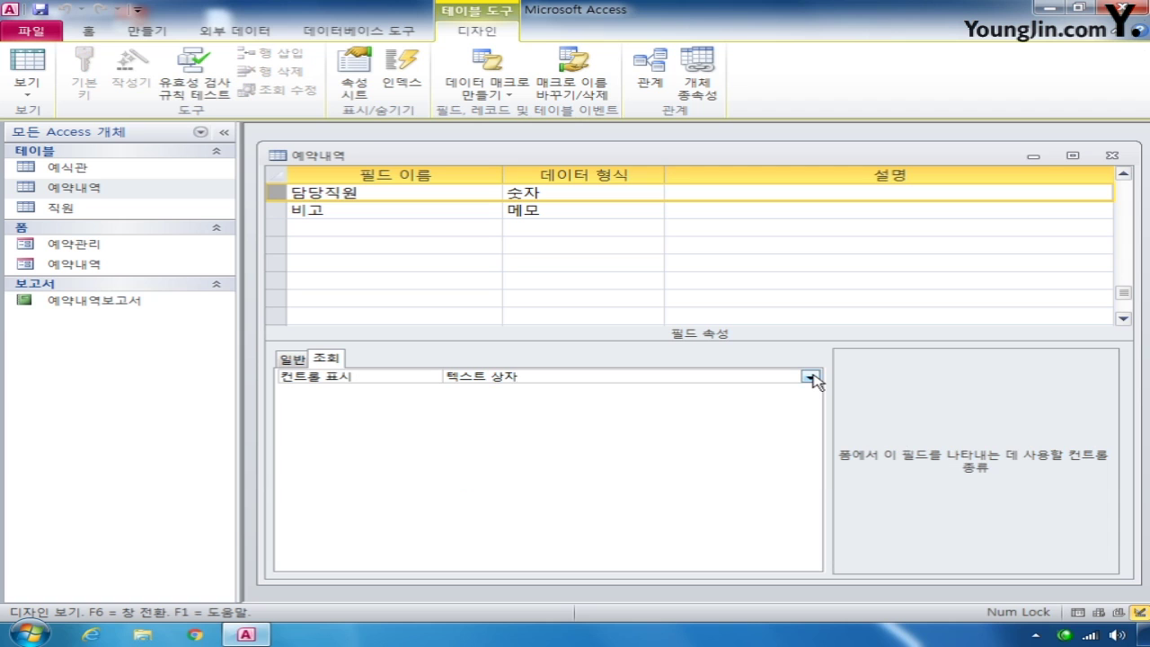
pyautogui.click(813, 378)
pyautogui.click(668, 406)
# Step: Build 담당직원's row source as a query on the 직원 table with 번호, 이름, 전화번호 and 담당예식관, and save it to the property
pyautogui.click(563, 405)
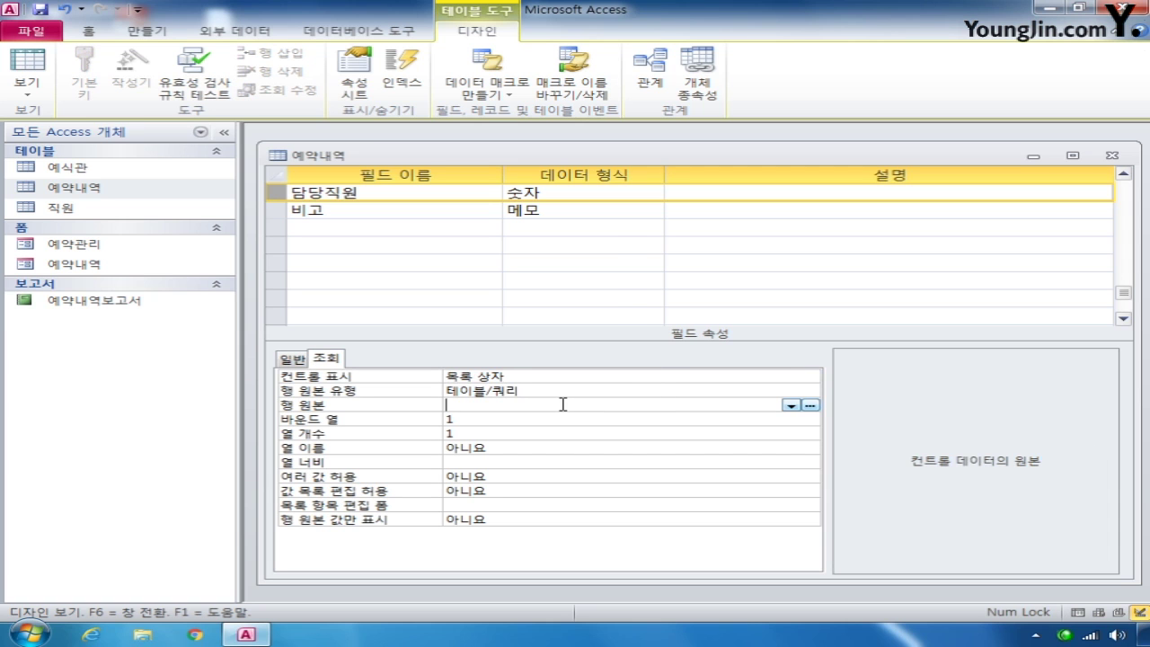
pyautogui.click(811, 406)
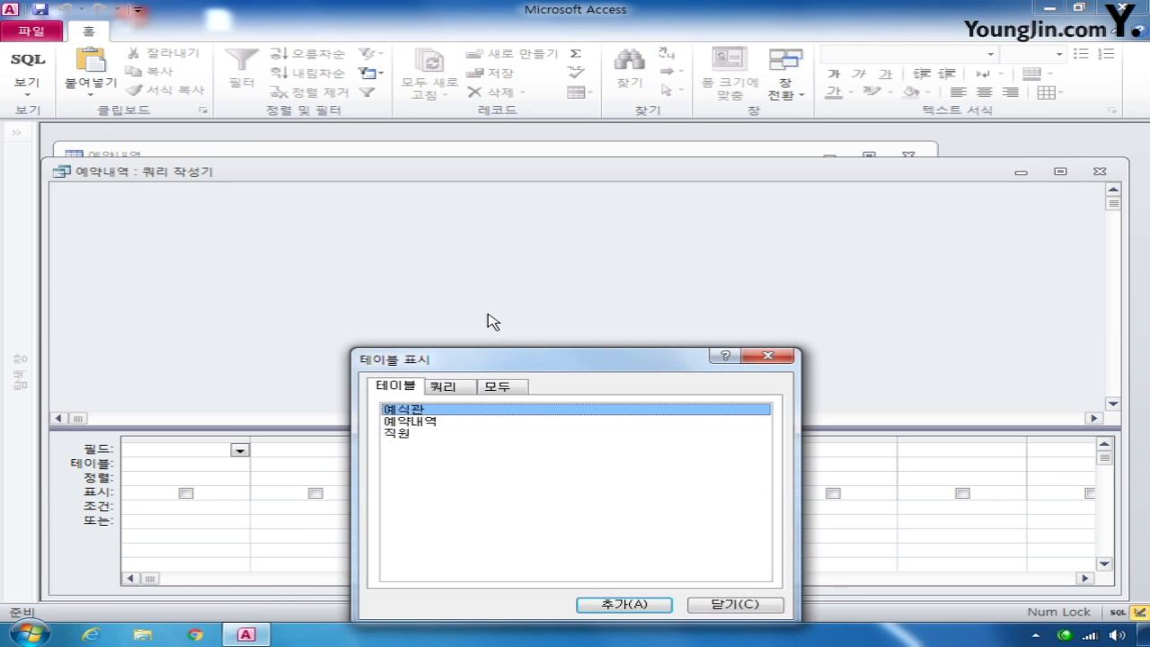
pyautogui.doubleClick(417, 434)
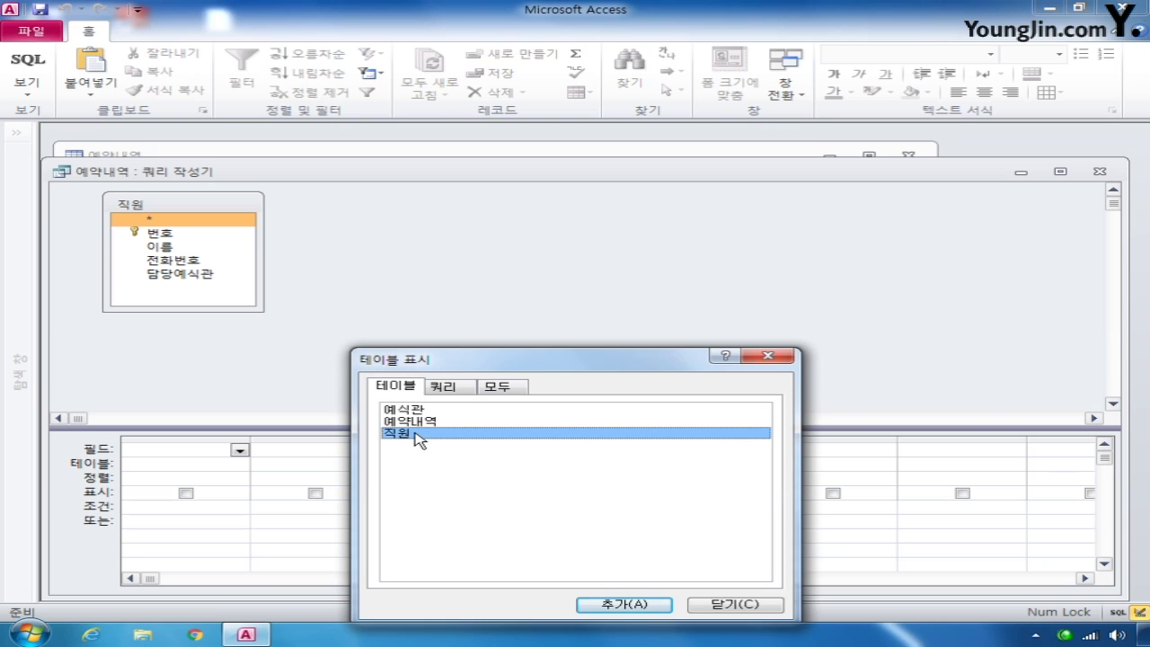
pyautogui.click(736, 605)
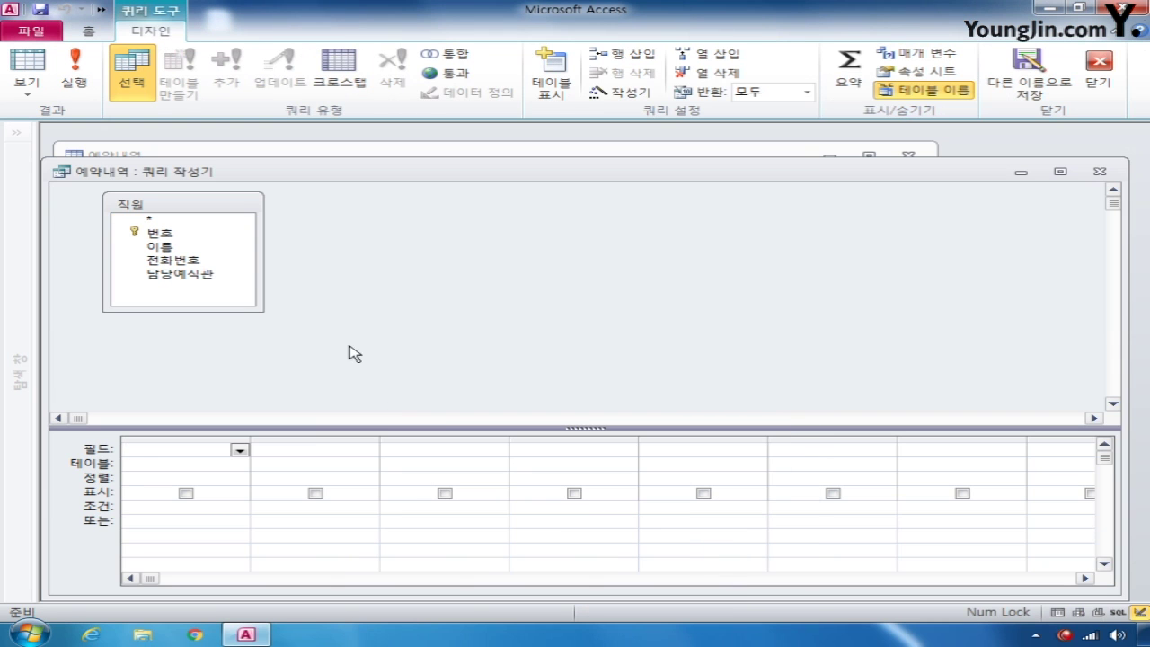
pyautogui.click(183, 237)
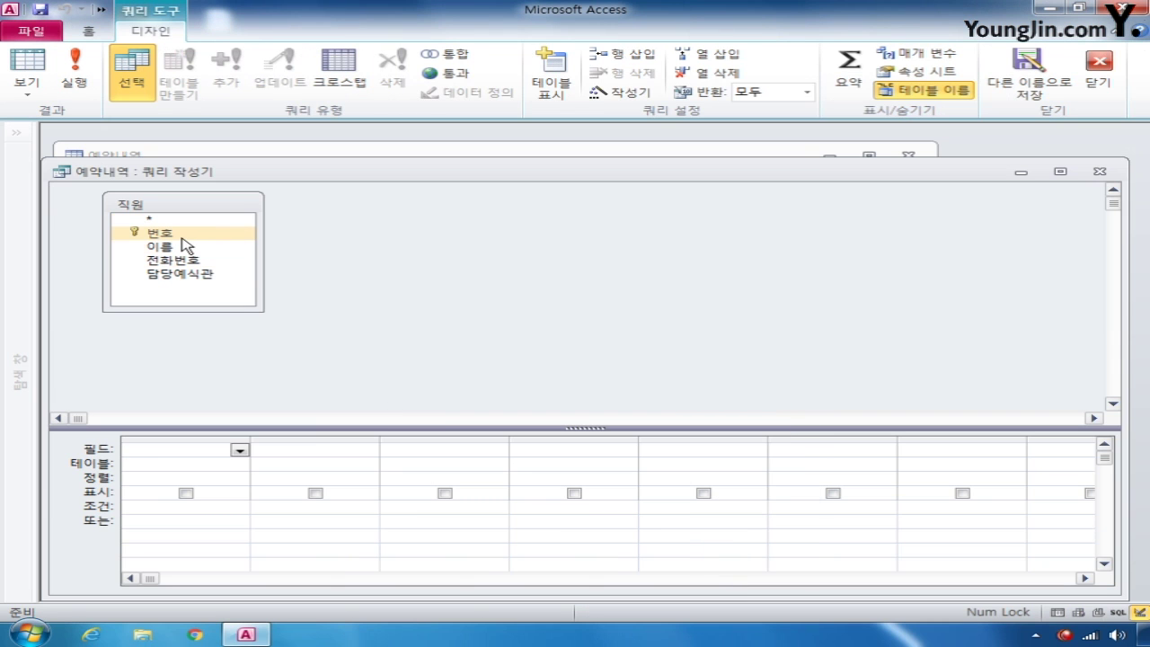
pyautogui.doubleClick(183, 236)
pyautogui.doubleClick(185, 247)
pyautogui.doubleClick(185, 259)
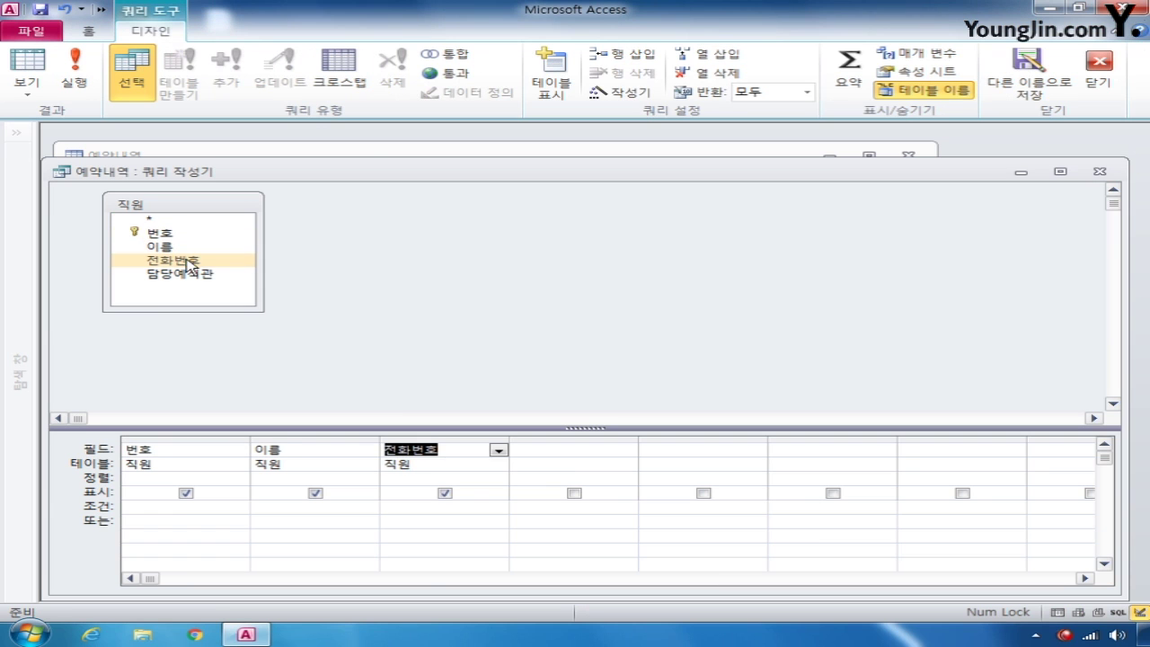
pyautogui.click(188, 272)
pyautogui.doubleClick(188, 272)
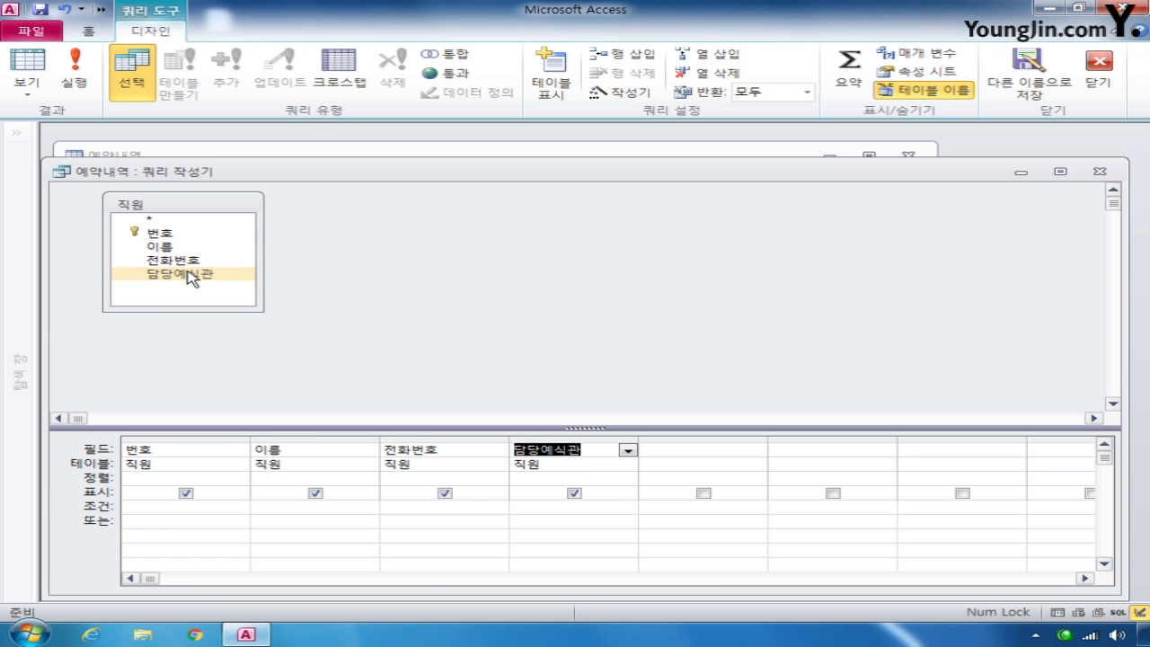
pyautogui.click(1099, 171)
pyautogui.click(444, 376)
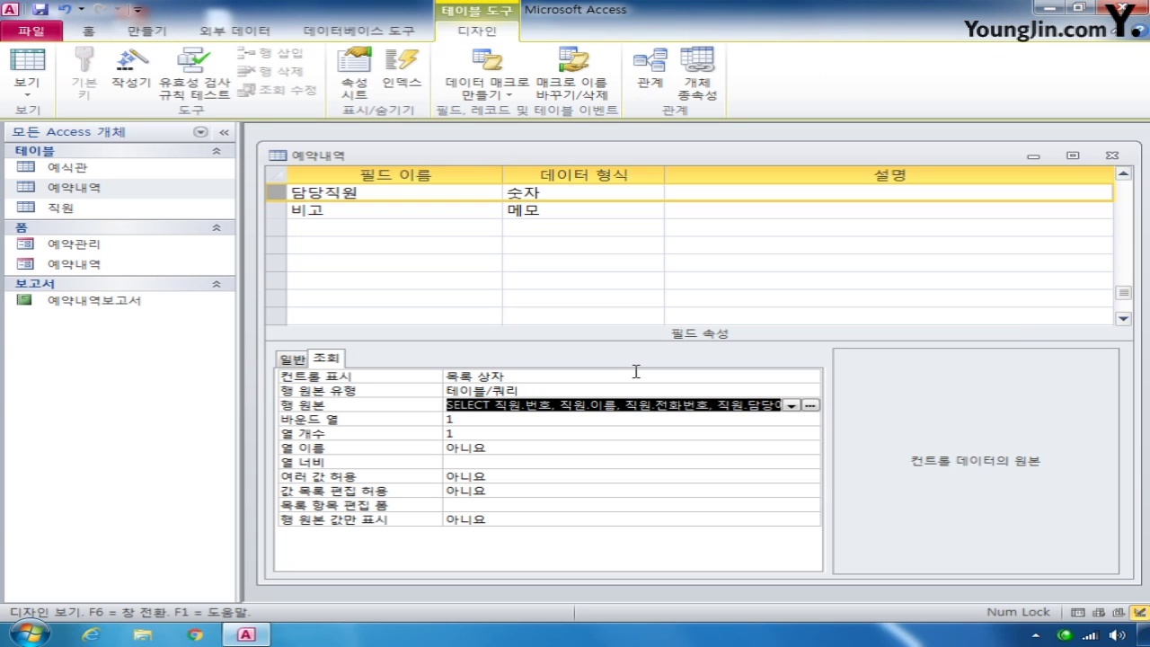
# Step: Set the 담당직원 lookup's 열 개수 to 4 and 열 이름 to 예
pyautogui.click(484, 420)
pyautogui.press('Return')
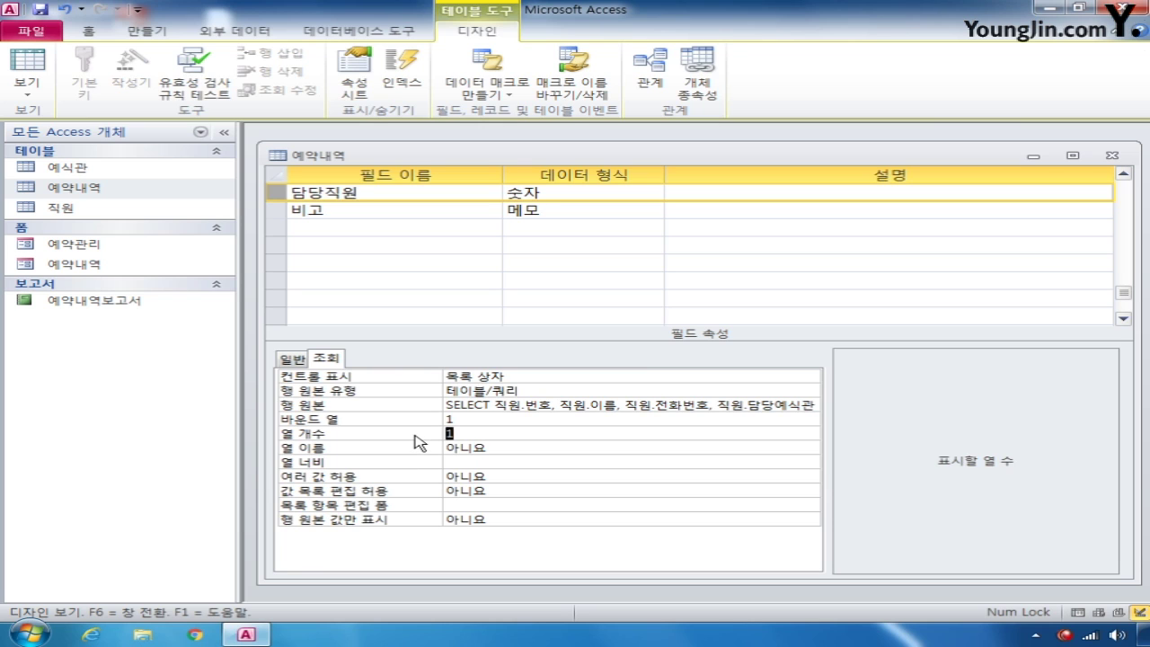
pyautogui.write('4')
pyautogui.click(509, 450)
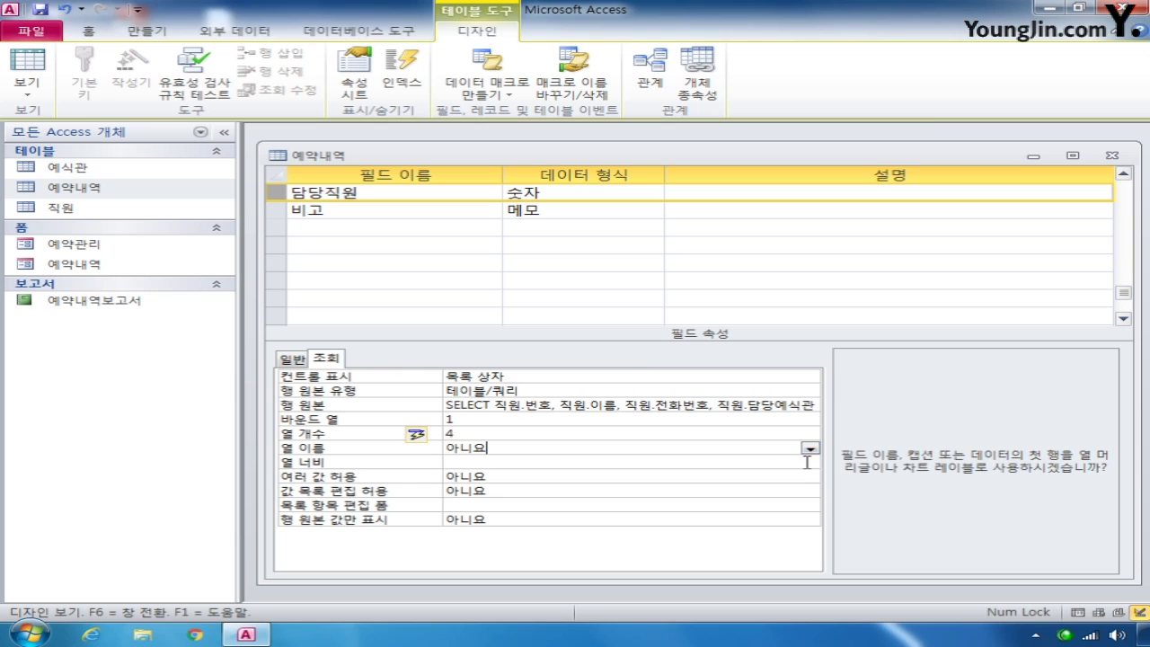
pyautogui.click(810, 448)
pyautogui.click(734, 462)
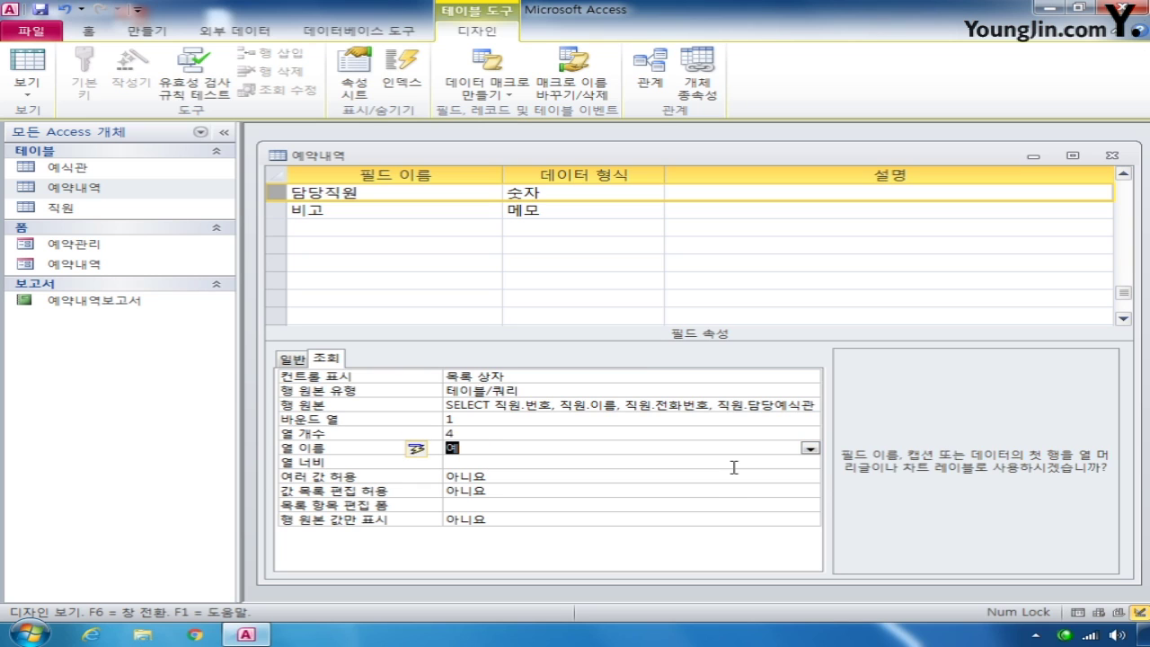
# Step: Set the 담당직원 lookup's 열 너비 to 0.5;1.5;2;0.5 and close the 예약내역 table design
pyautogui.click(515, 462)
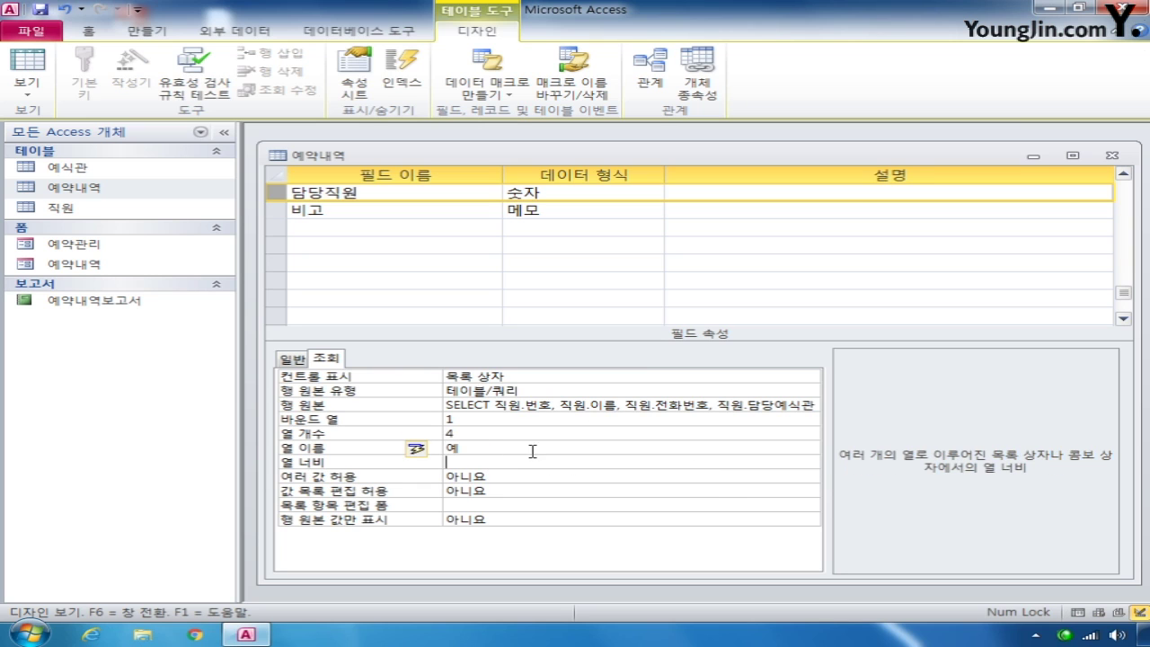
pyautogui.write('0.5;1.5;2;0.5')
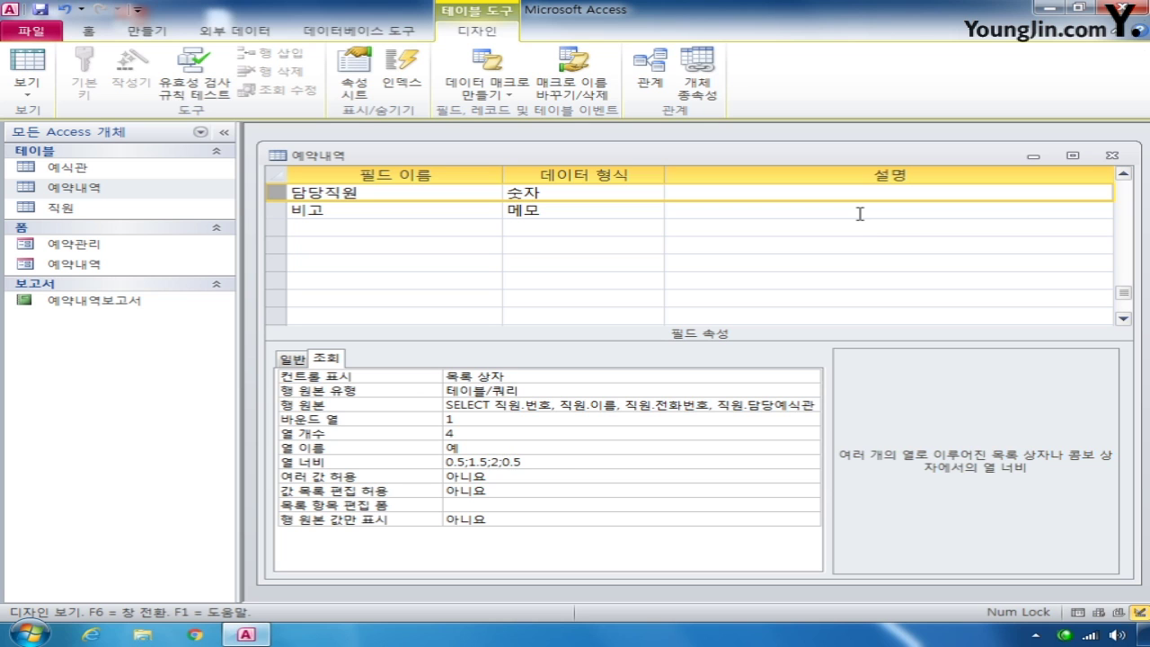
pyautogui.click(1112, 156)
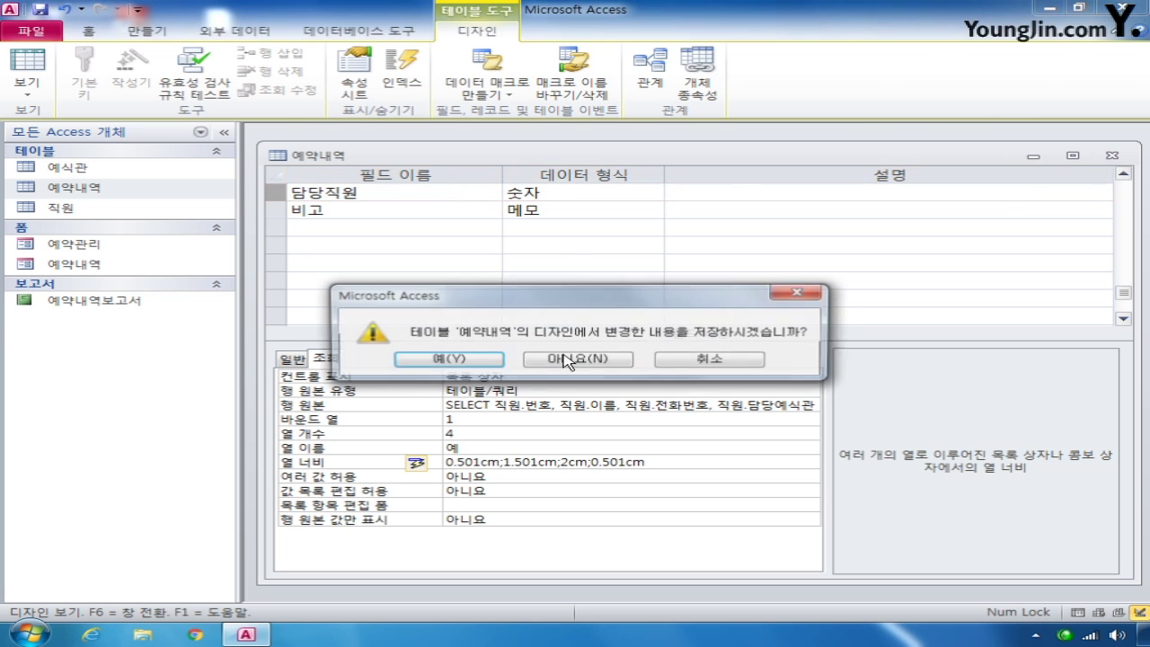
pyautogui.click(566, 359)
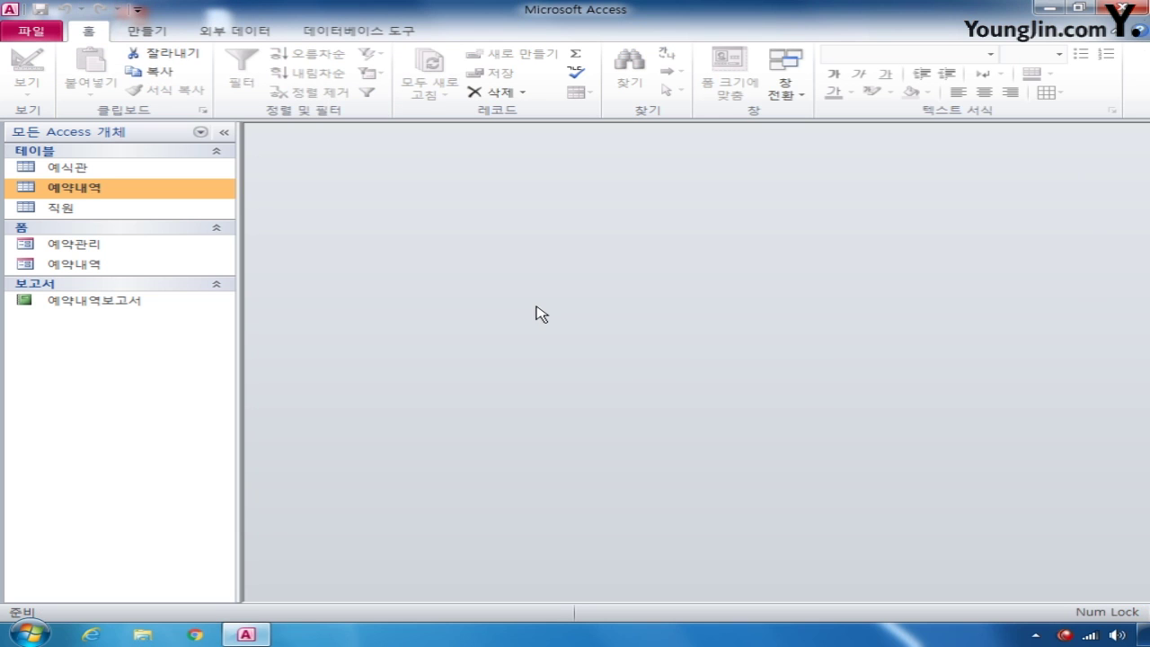
# Step: Open the 예약관리 form in design view and move its window to the upper corner of the workspace beside the object list
pyautogui.rightClick(102, 243)
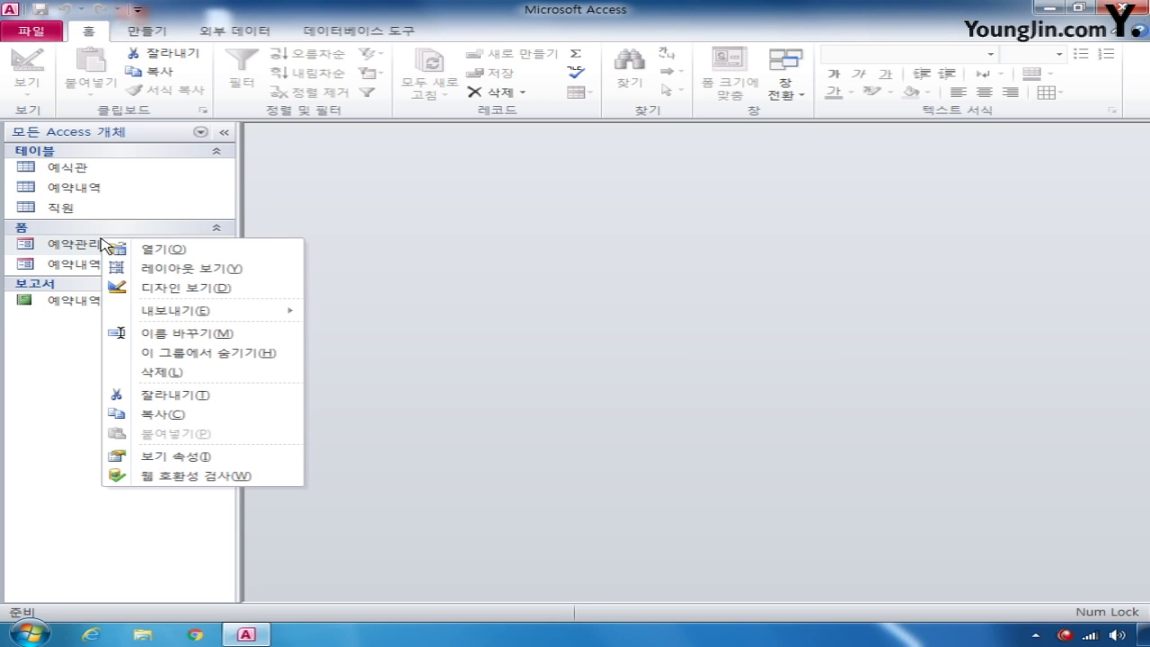
pyautogui.click(167, 289)
pyautogui.moveTo(699, 195); pyautogui.dragTo(414, 160)
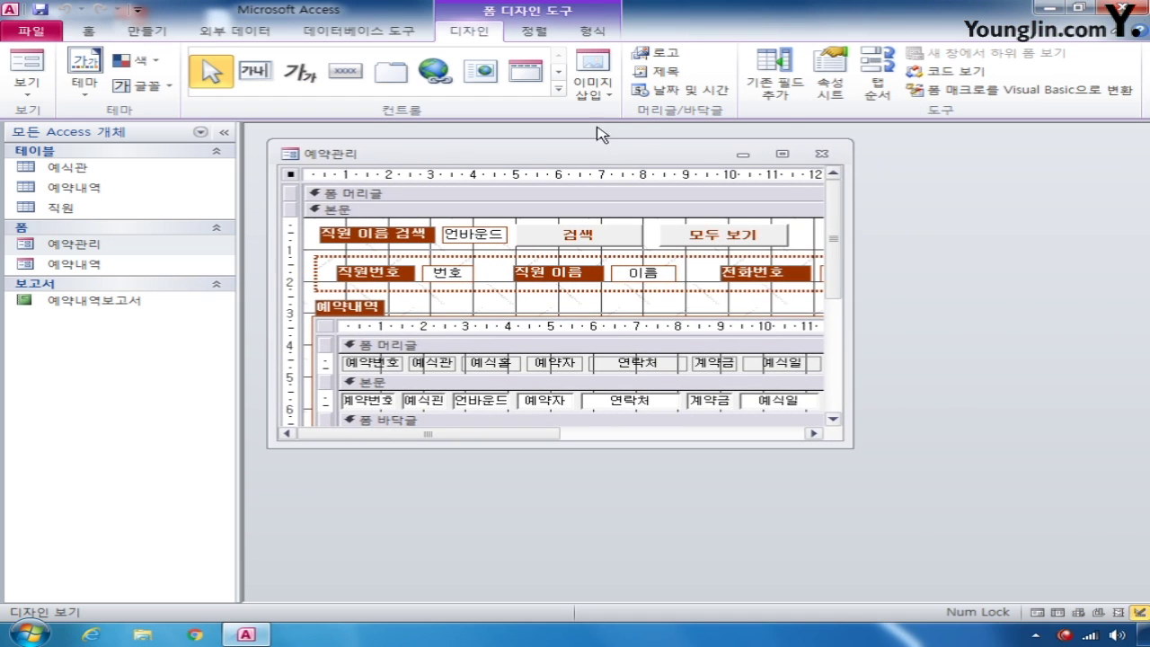
# Step: Link the 예약내역 subform to the 예약관리 form with 번호 as master field and 담당직원 as child field
pyautogui.click(830, 88)
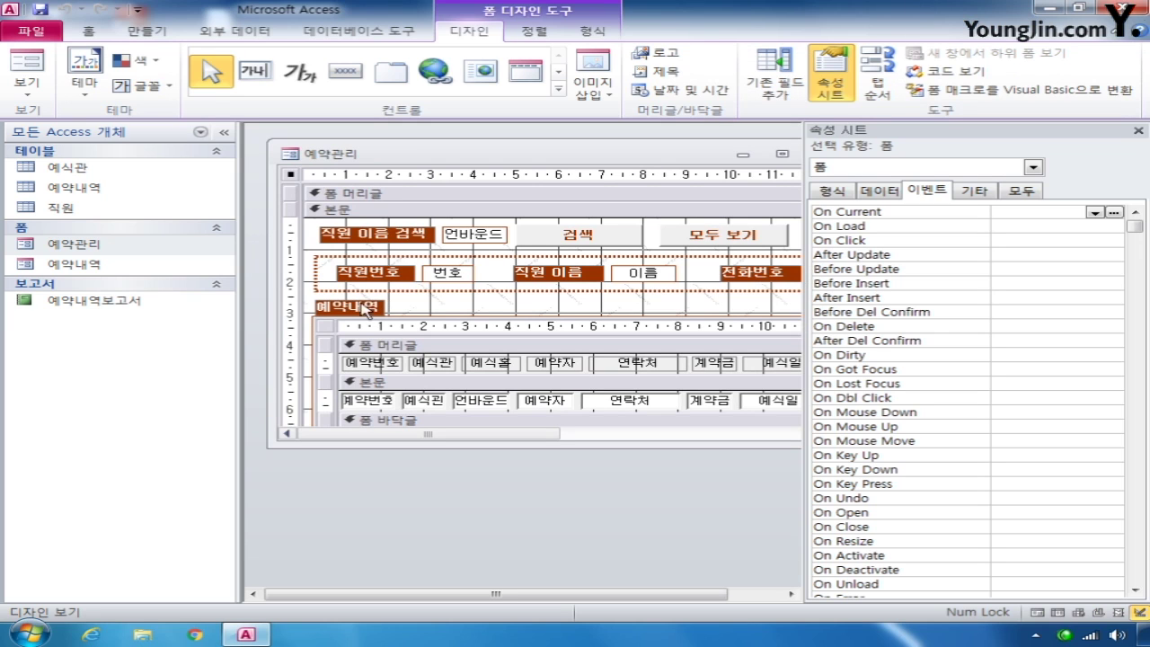
pyautogui.click(420, 316)
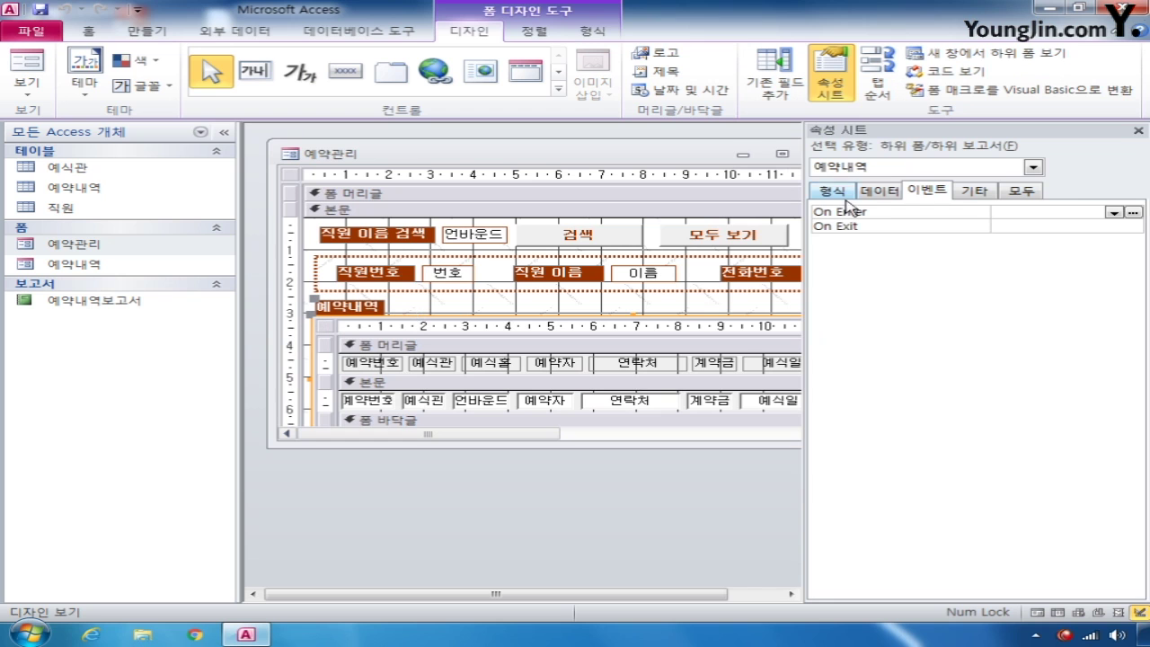
pyautogui.click(879, 191)
pyautogui.click(1011, 228)
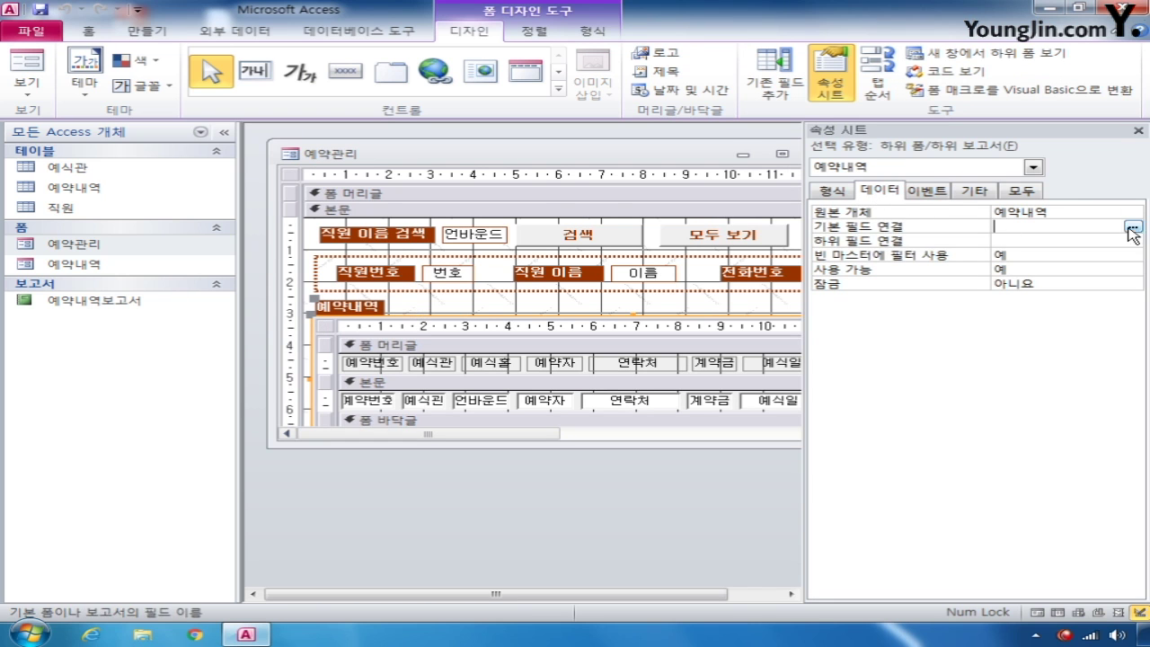
pyautogui.click(1134, 227)
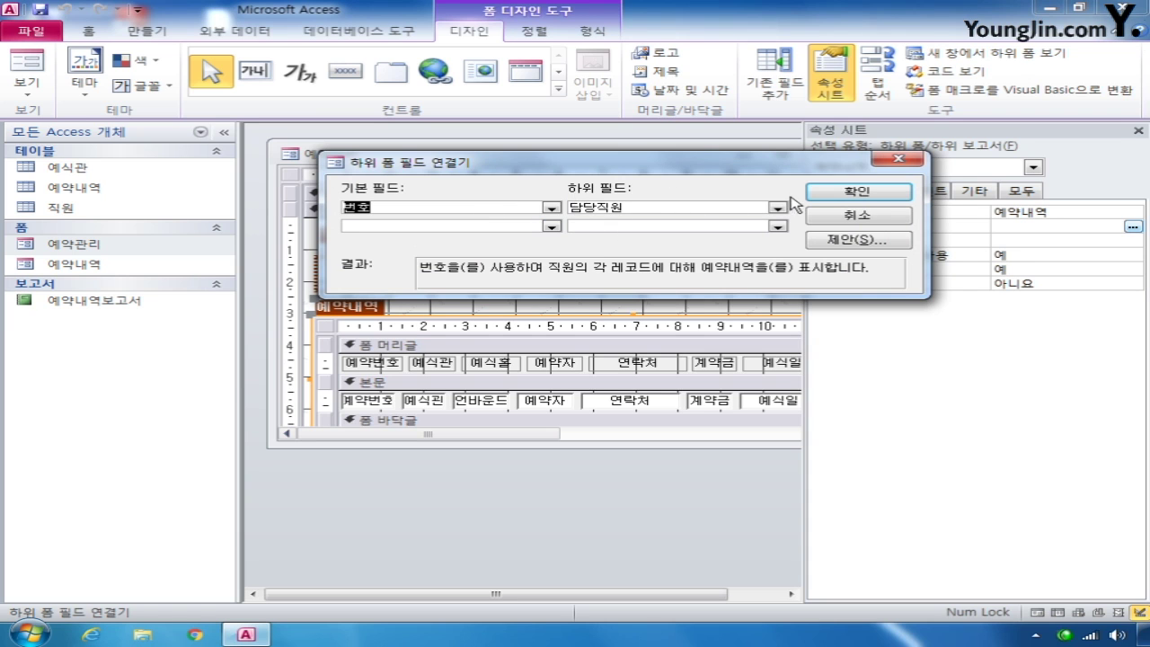
pyautogui.click(845, 192)
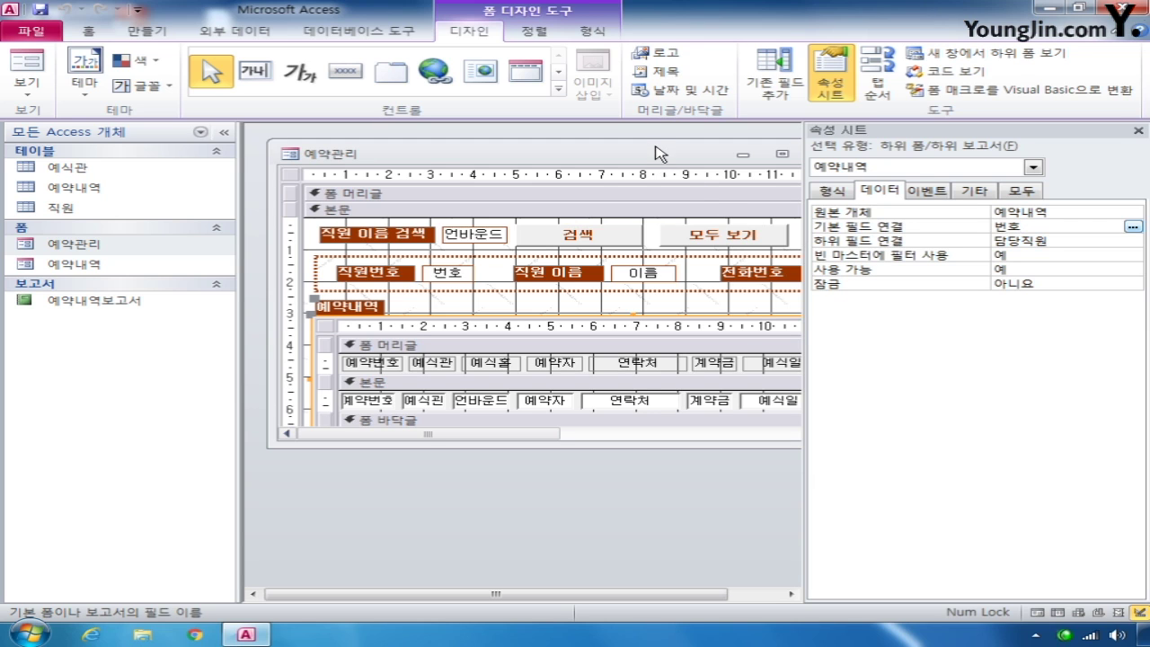
# Step: Expand the 예약관리 form's empty 폼 머리글 section to about 1.1 cm tall
pyautogui.moveTo(657, 149)
pyautogui.mouseDown()
pyautogui.moveTo(554, 150)
pyautogui.moveTo(656, 149)
pyautogui.mouseUp()
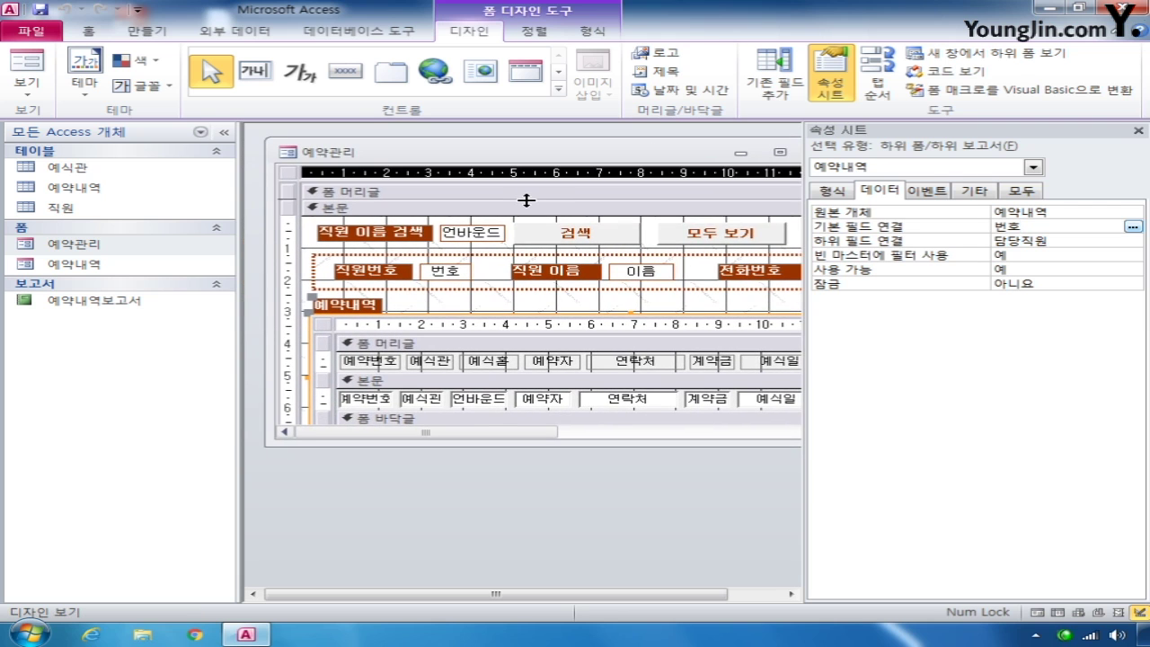
pyautogui.moveTo(527, 196); pyautogui.dragTo(522, 245)
pyautogui.click(480, 216)
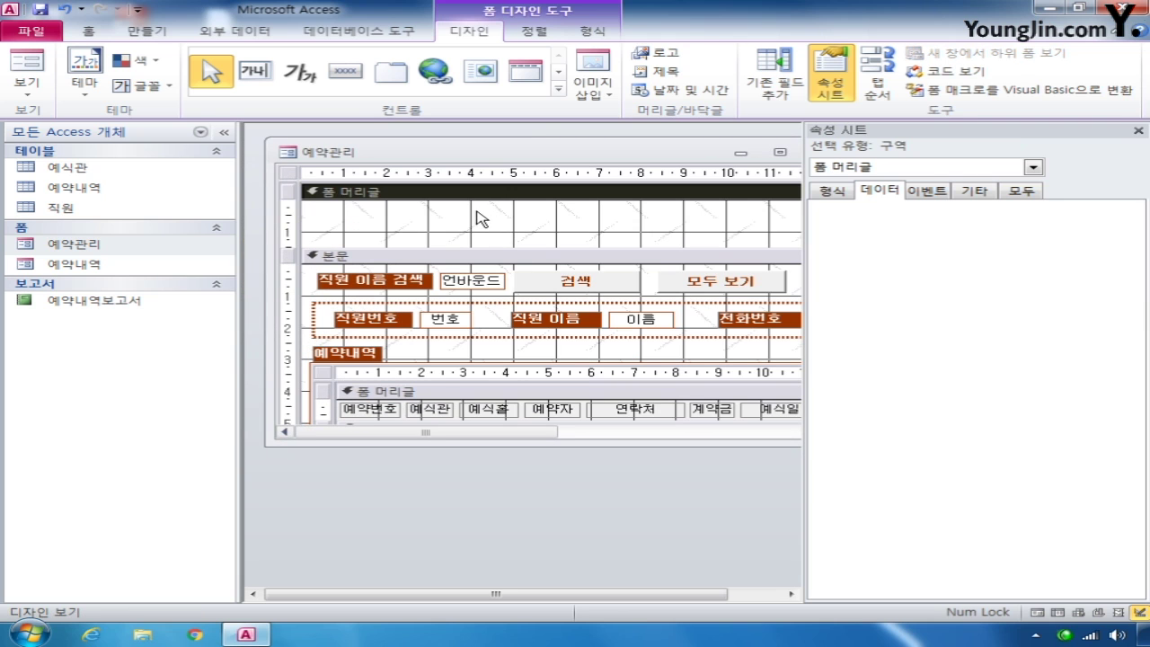
# Step: Add a label about 7.4 cm wide to the form header with the text 상공예식장 예약관리, and select it
pyautogui.click(558, 87)
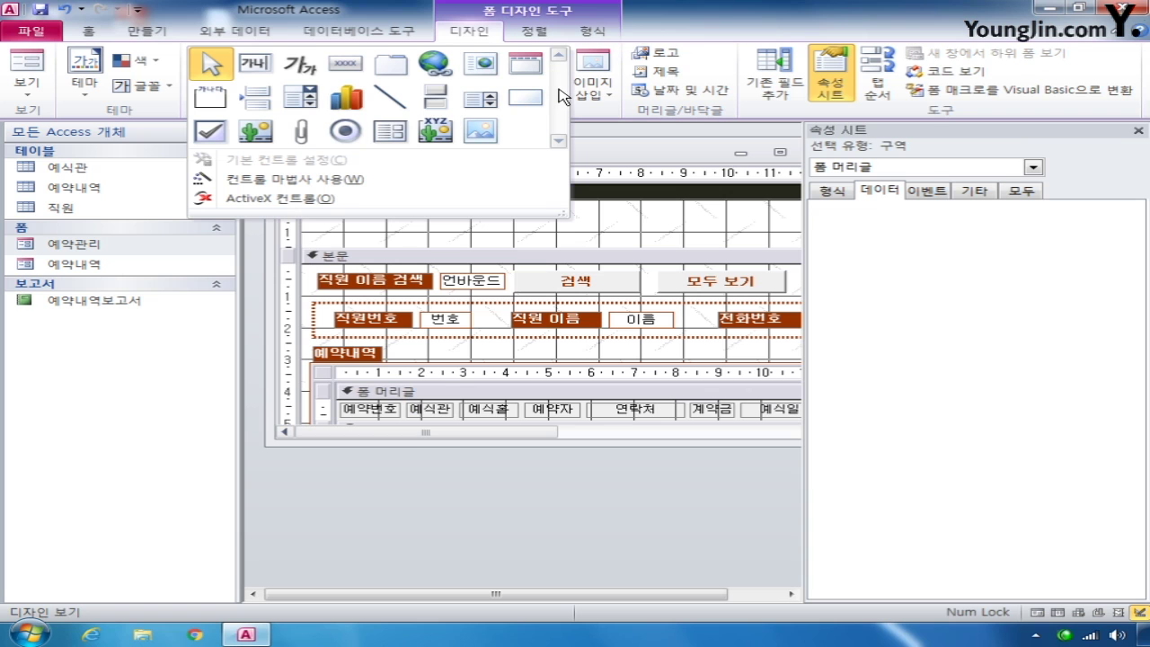
pyautogui.click(293, 70)
pyautogui.moveTo(399, 203); pyautogui.dragTo(710, 238)
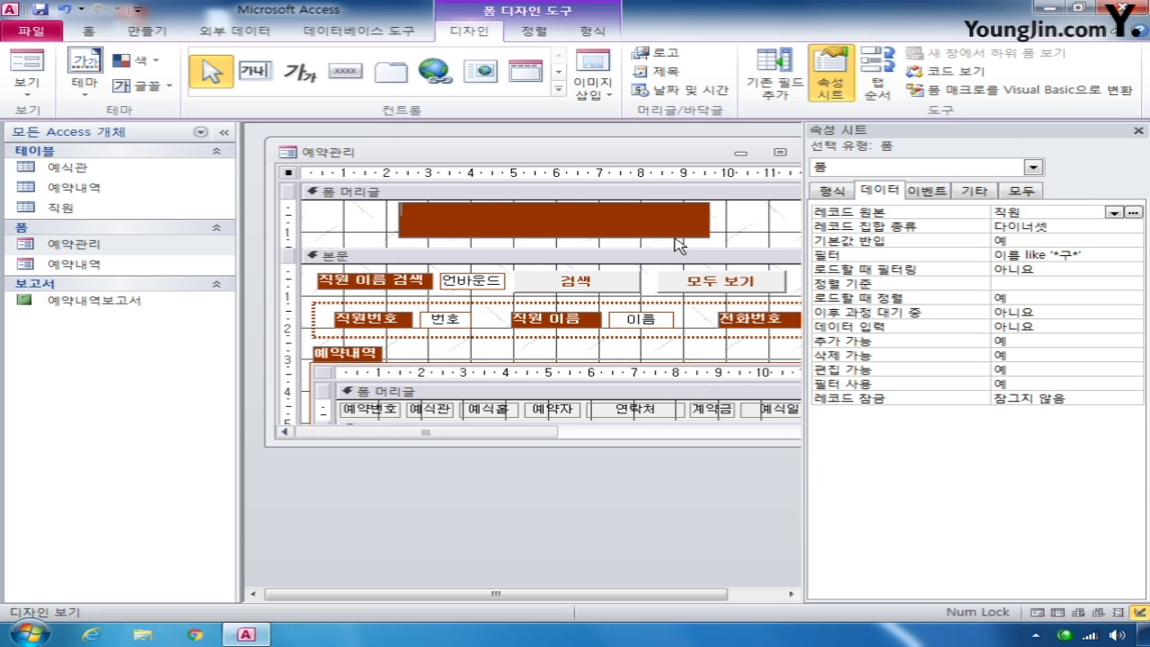
pyautogui.write('상공예식장 예약관리')
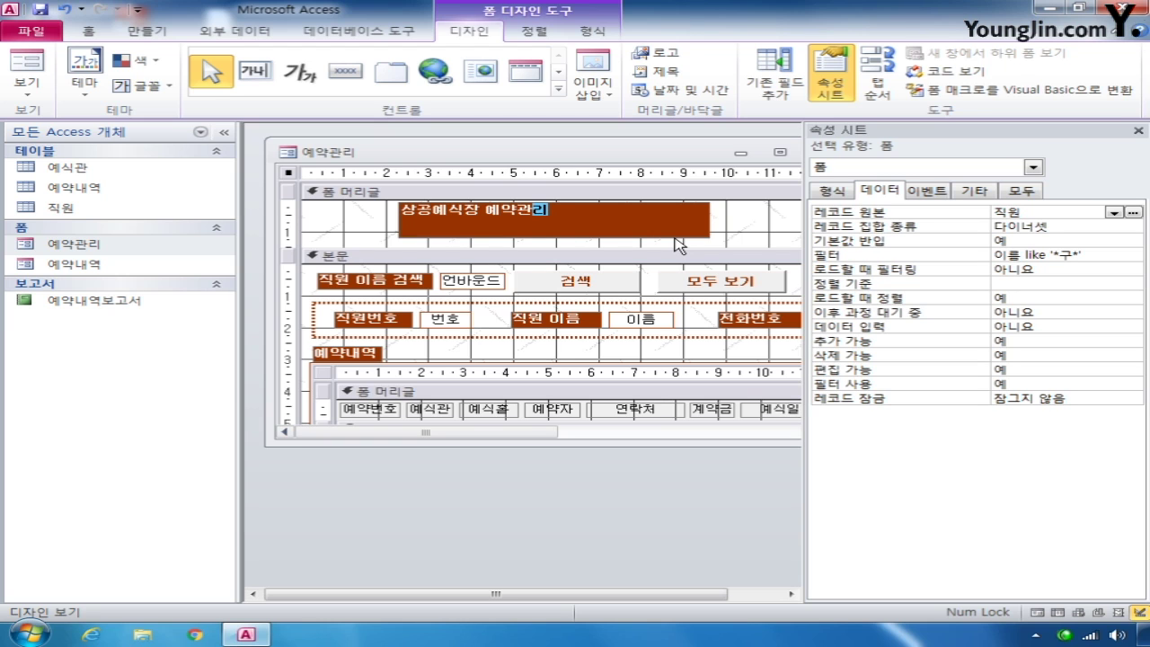
pyautogui.click(752, 242)
pyautogui.click(705, 230)
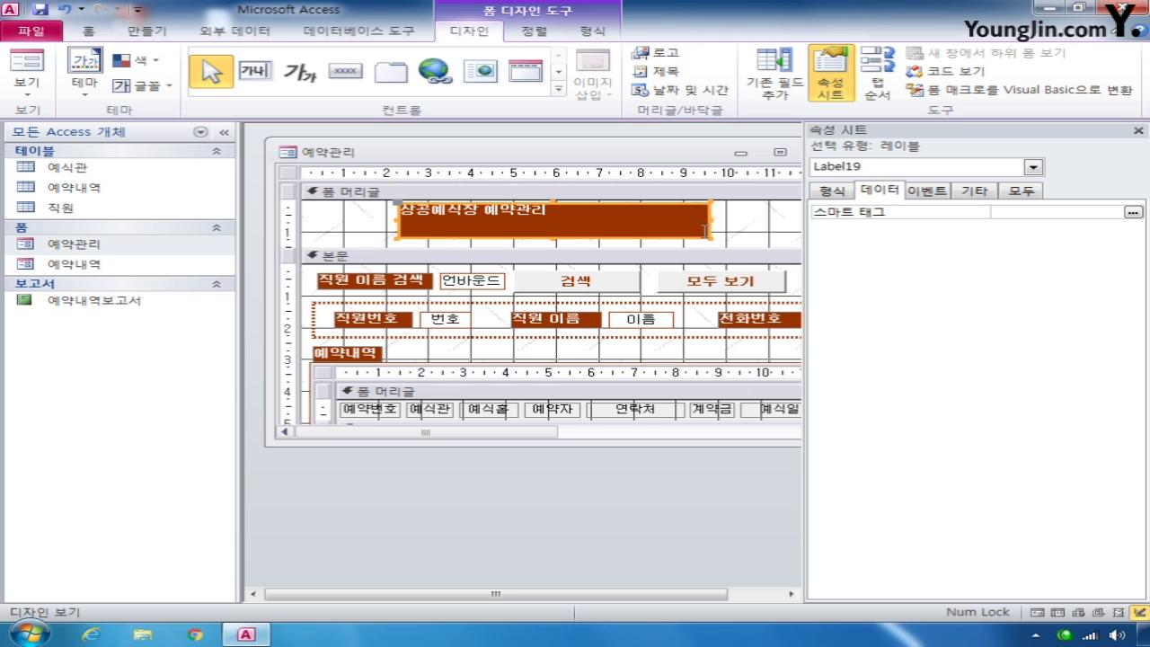
# Step: Set the header title label's font size to 18 and its text colour to the theme colour 텍스트 1
pyautogui.click(1018, 193)
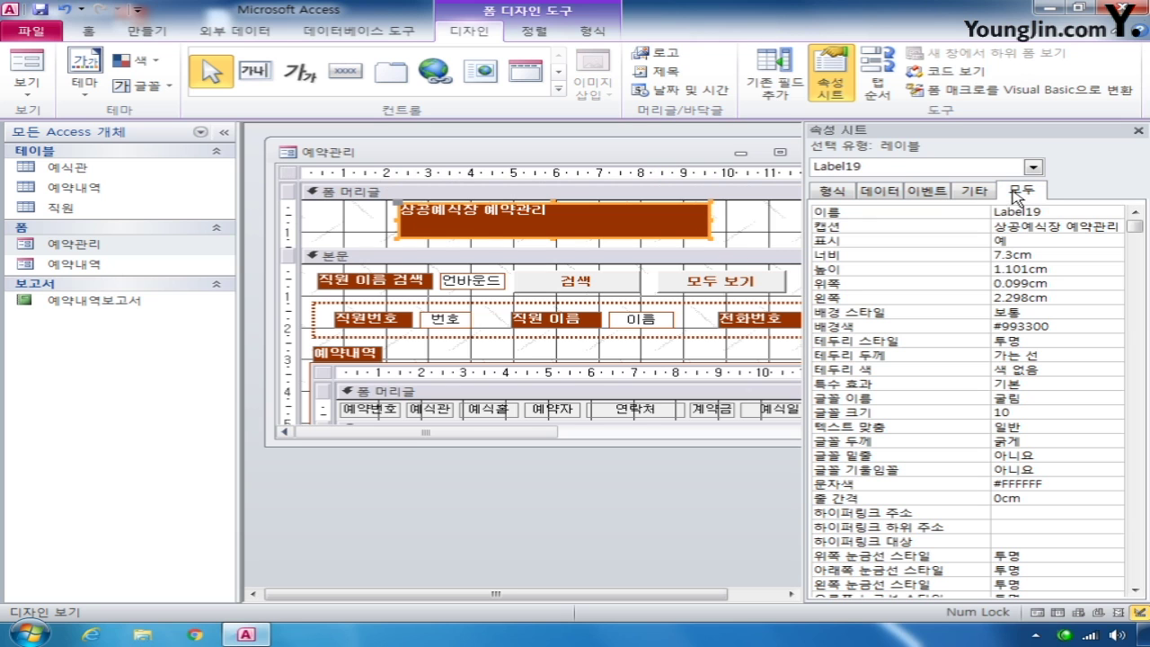
pyautogui.click(951, 413)
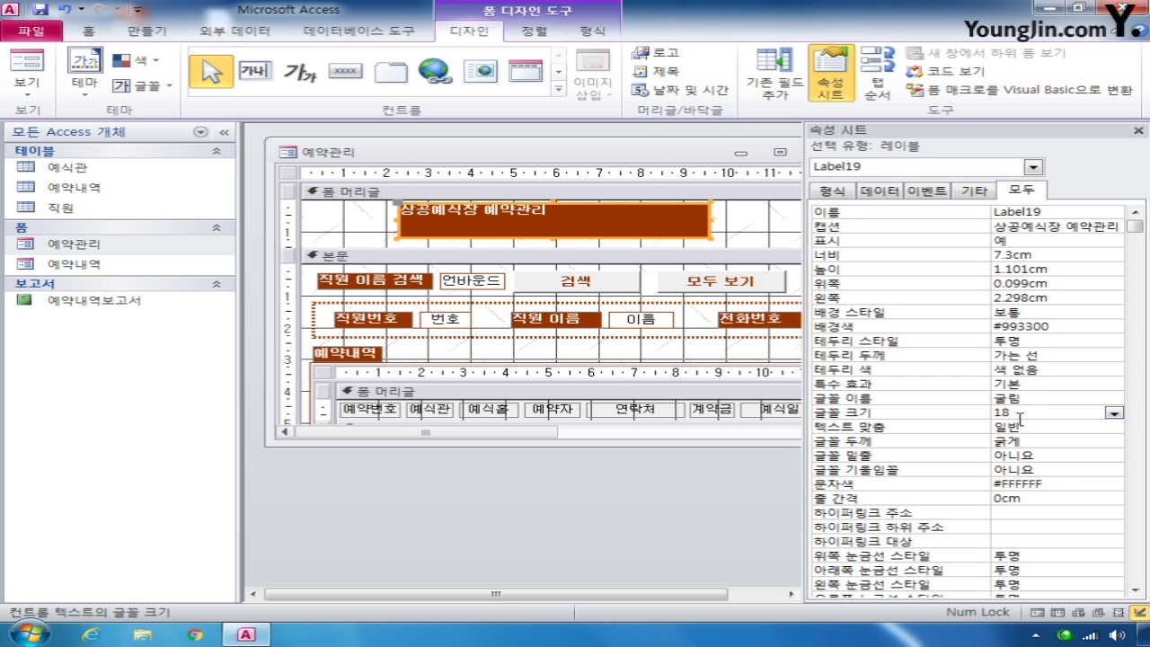
pyautogui.click(1056, 482)
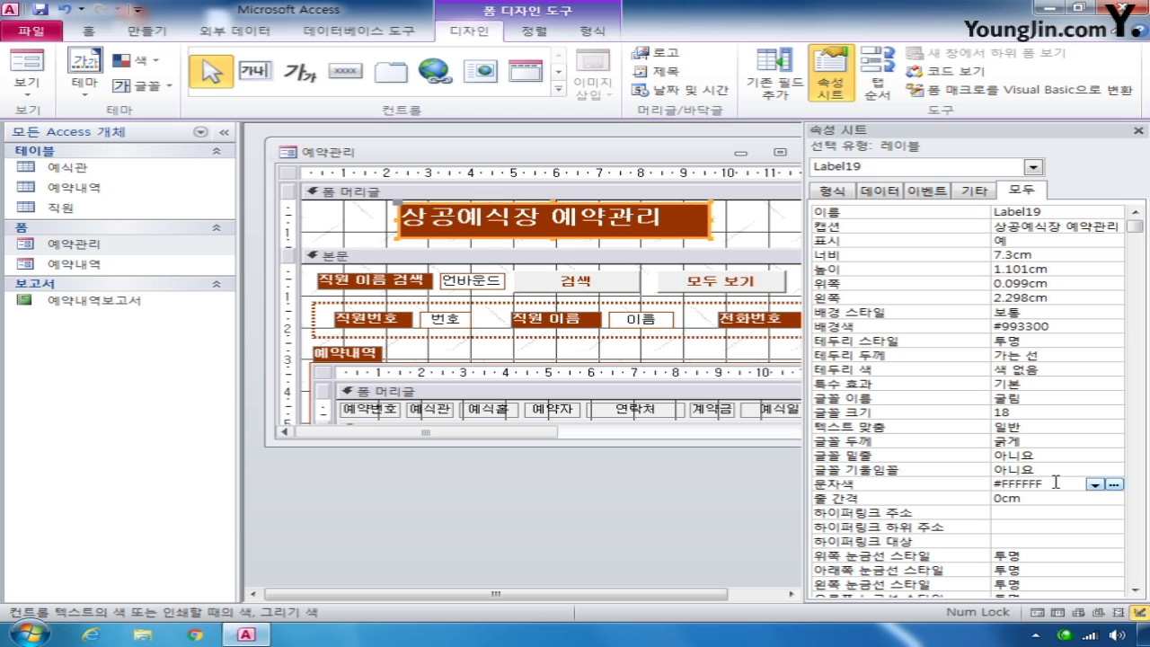
pyautogui.click(1114, 485)
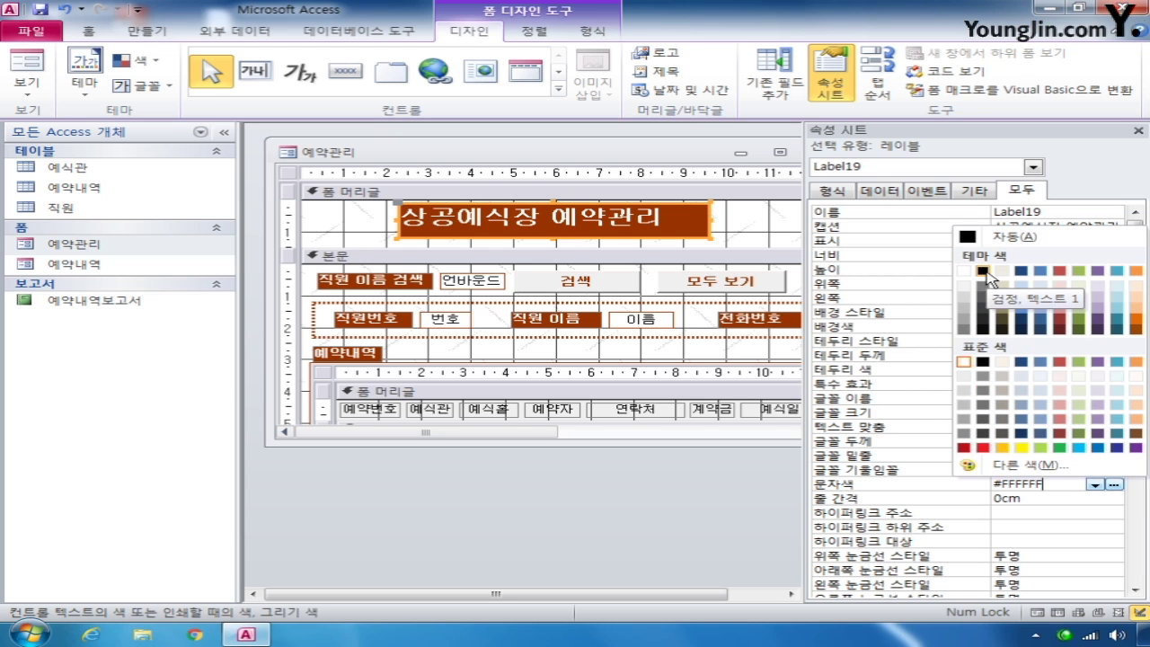
pyautogui.click(983, 271)
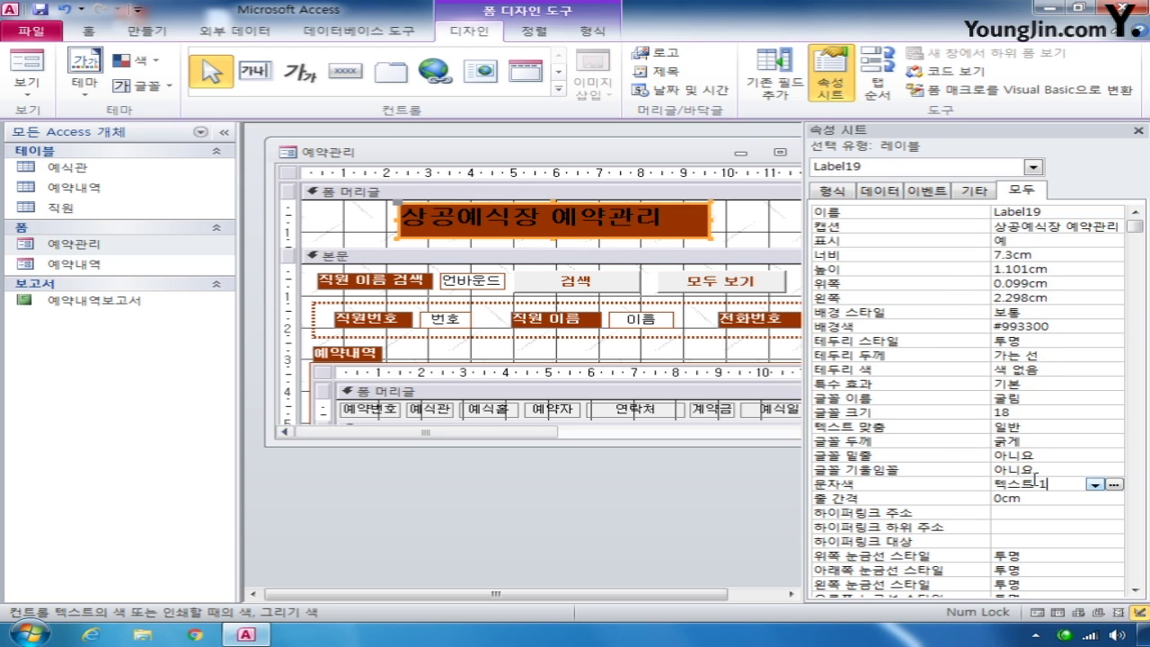
pyautogui.click(1096, 485)
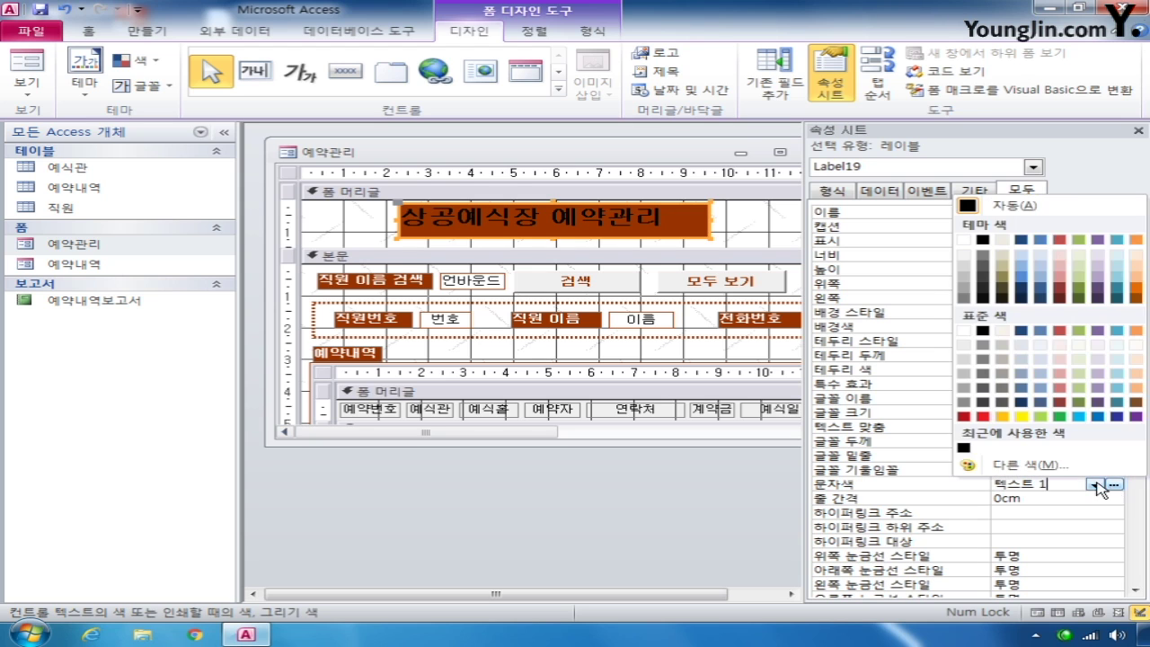
pyautogui.click(1021, 465)
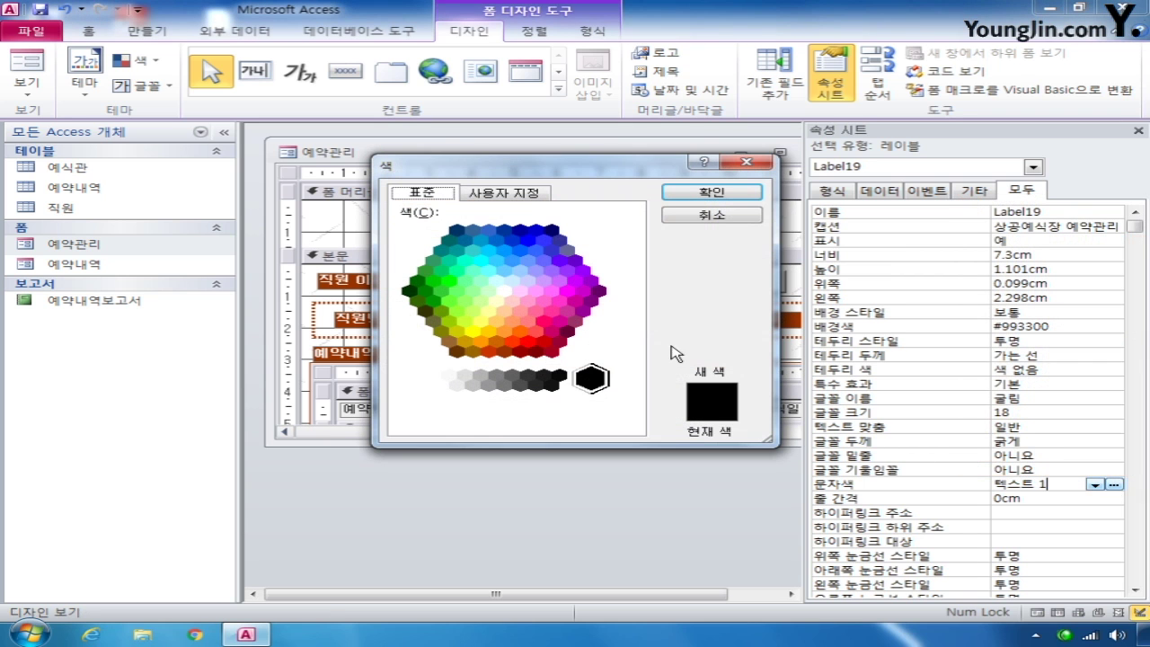
pyautogui.click(517, 192)
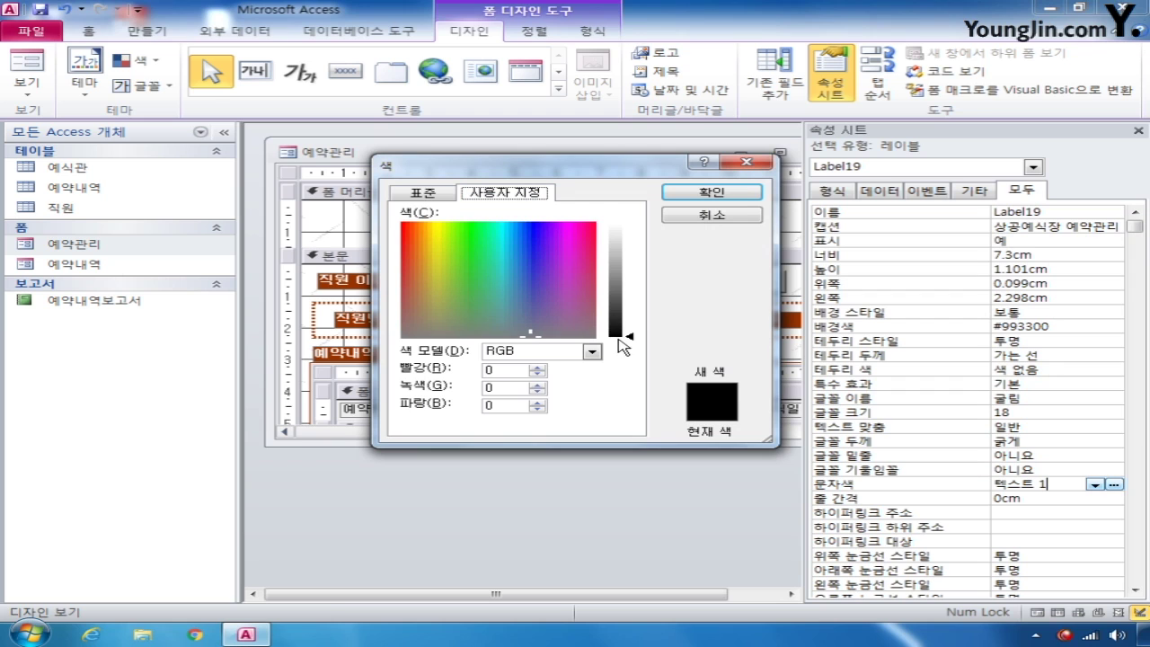
pyautogui.click(422, 194)
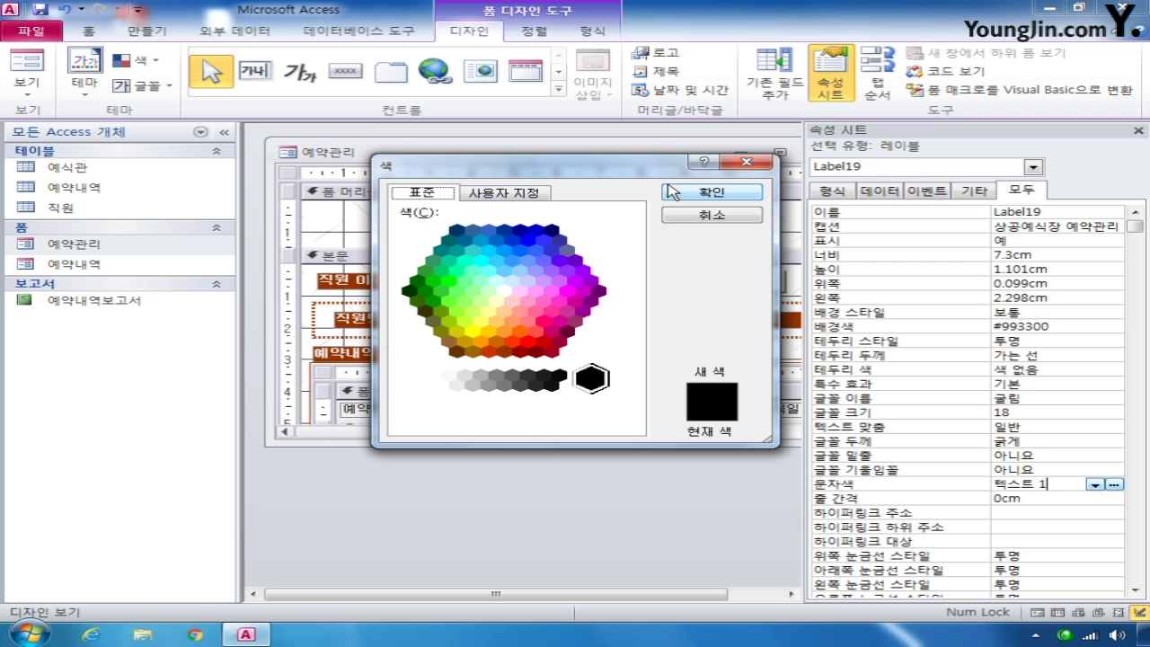
pyautogui.click(760, 164)
# Step: Set the title label's text colour to standard black #000000 and its background style to 투명
pyautogui.click(1114, 485)
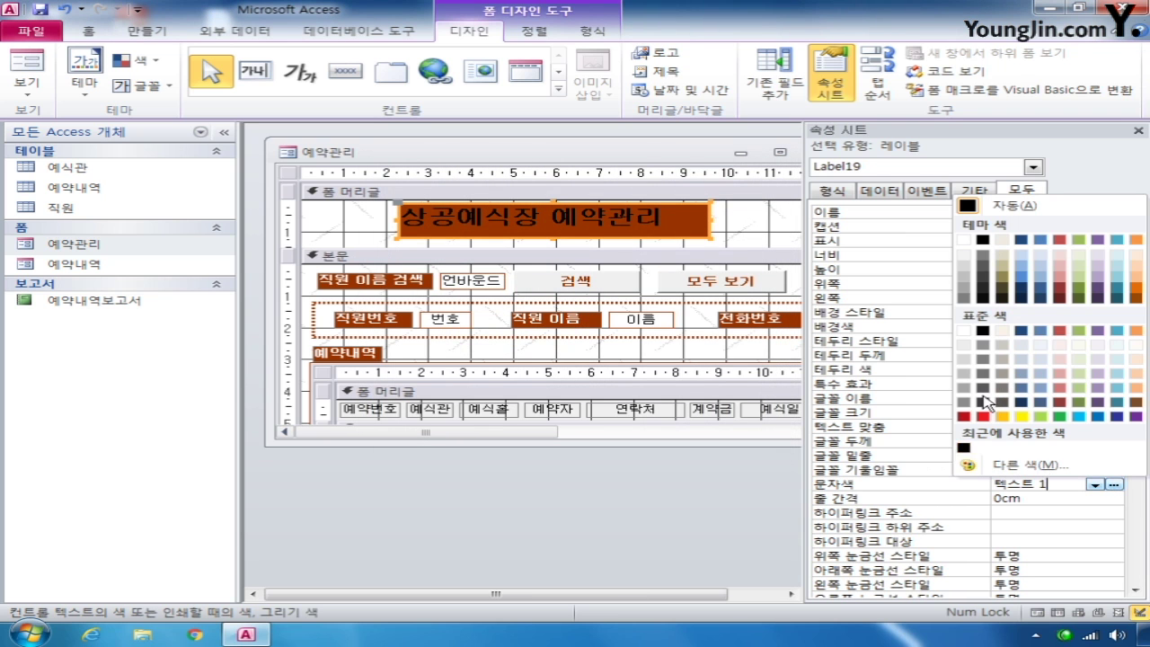
pyautogui.click(984, 331)
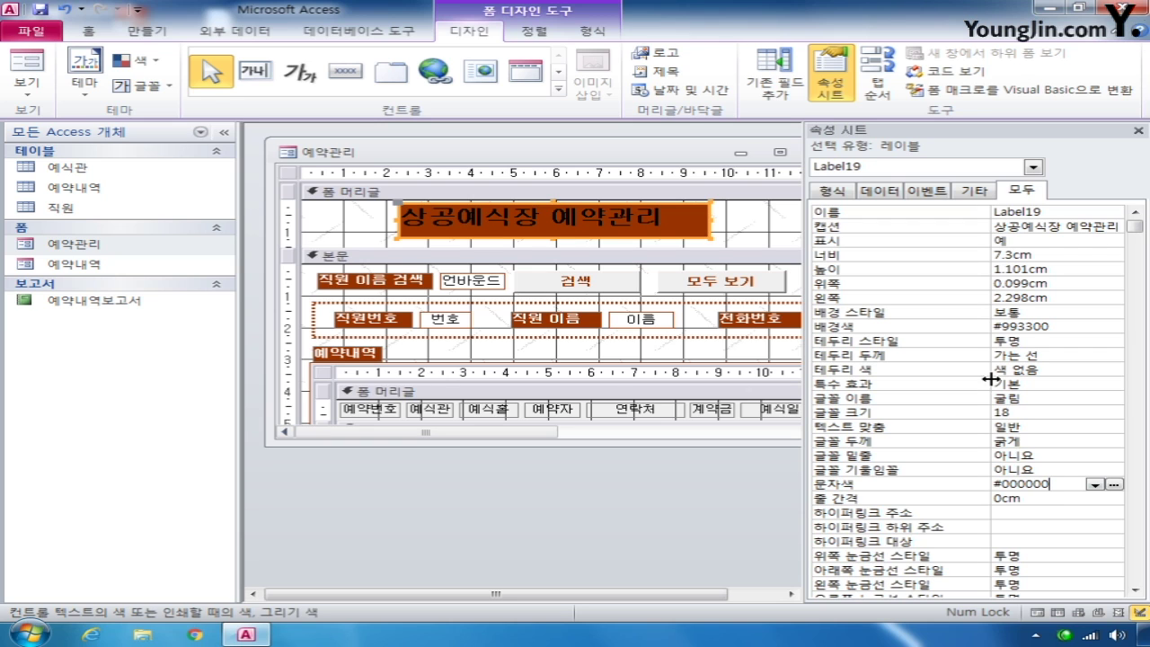
pyautogui.click(1048, 313)
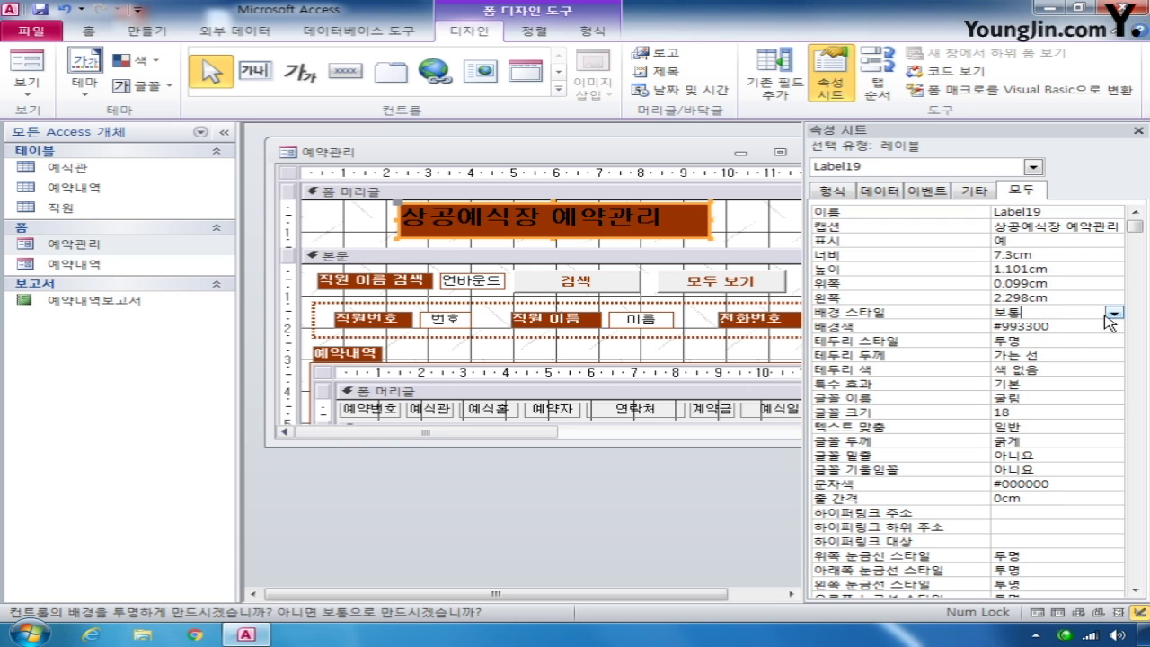
pyautogui.click(1115, 313)
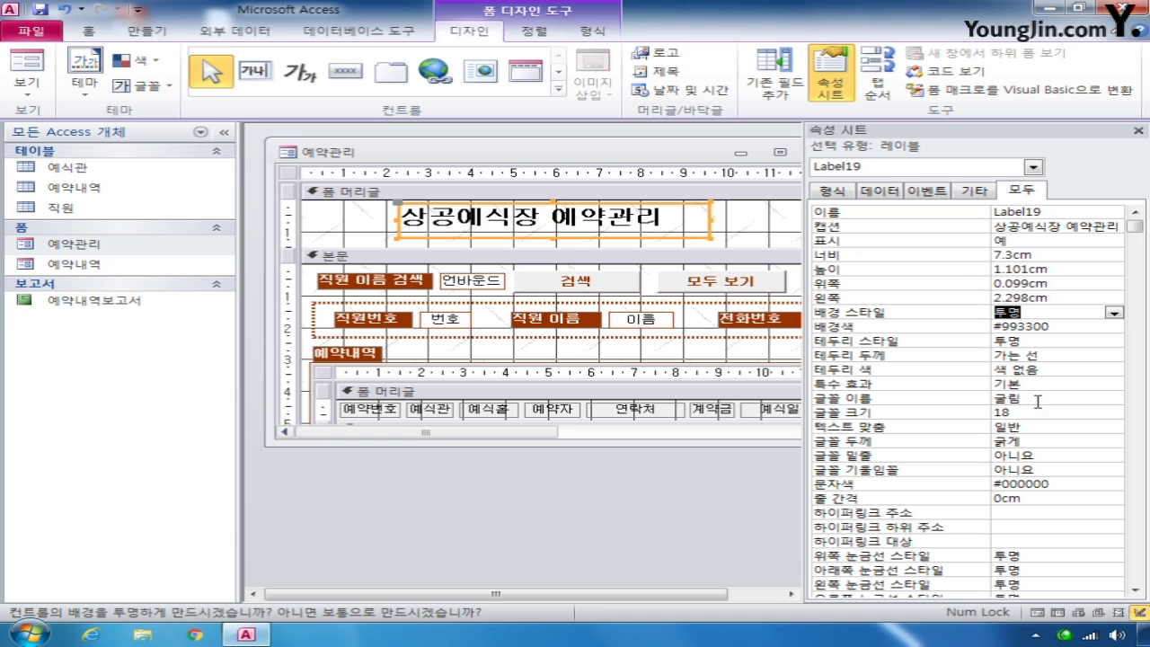
# Step: Rename the header title label as LBL제목
pyautogui.click(1053, 211)
pyautogui.doubleClick(1054, 211)
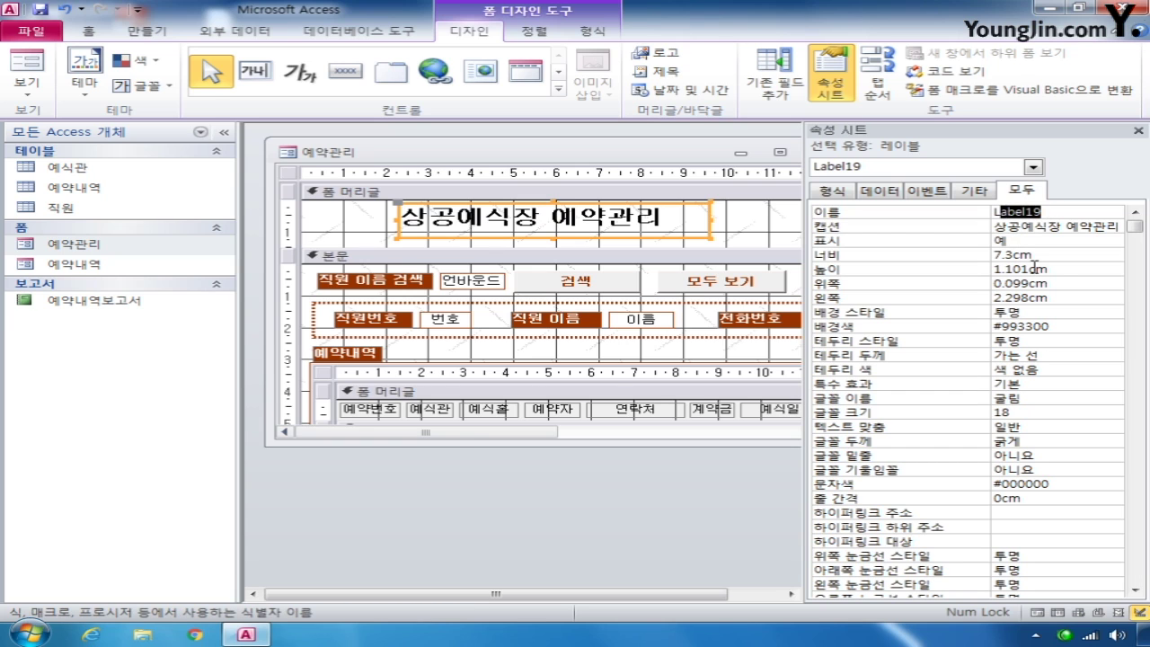
pyautogui.write('LBL제목')
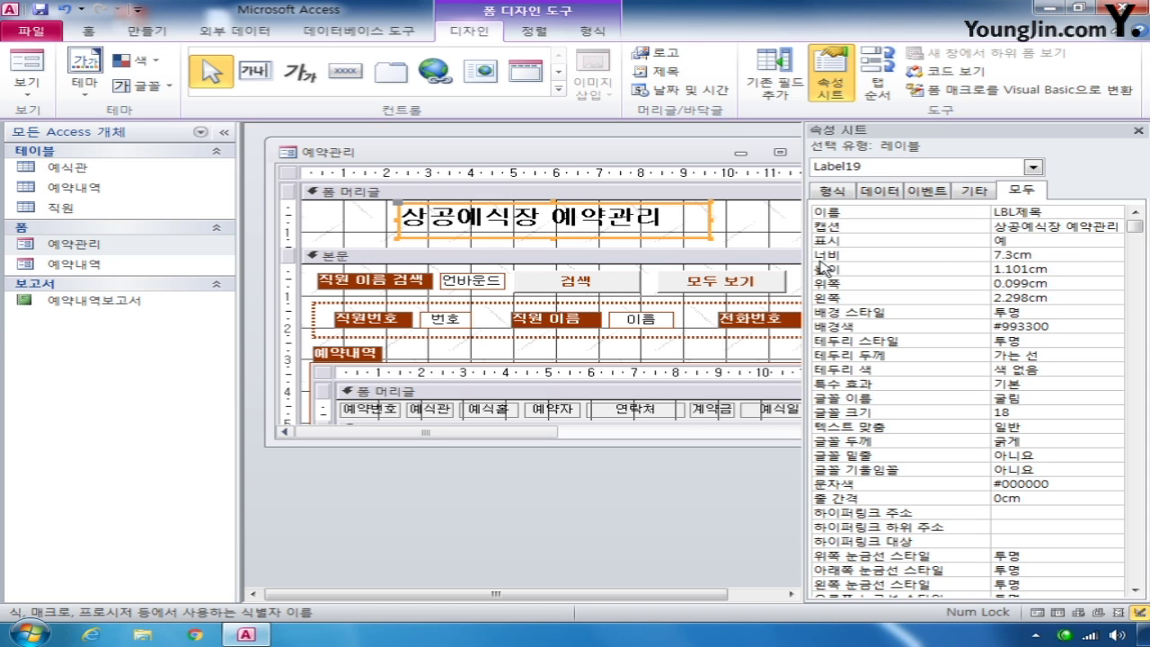
# Step: Set the 탐색 단추 property of the form inside the 예약내역 subform to 아니요
pyautogui.click(324, 377)
pyautogui.click(323, 374)
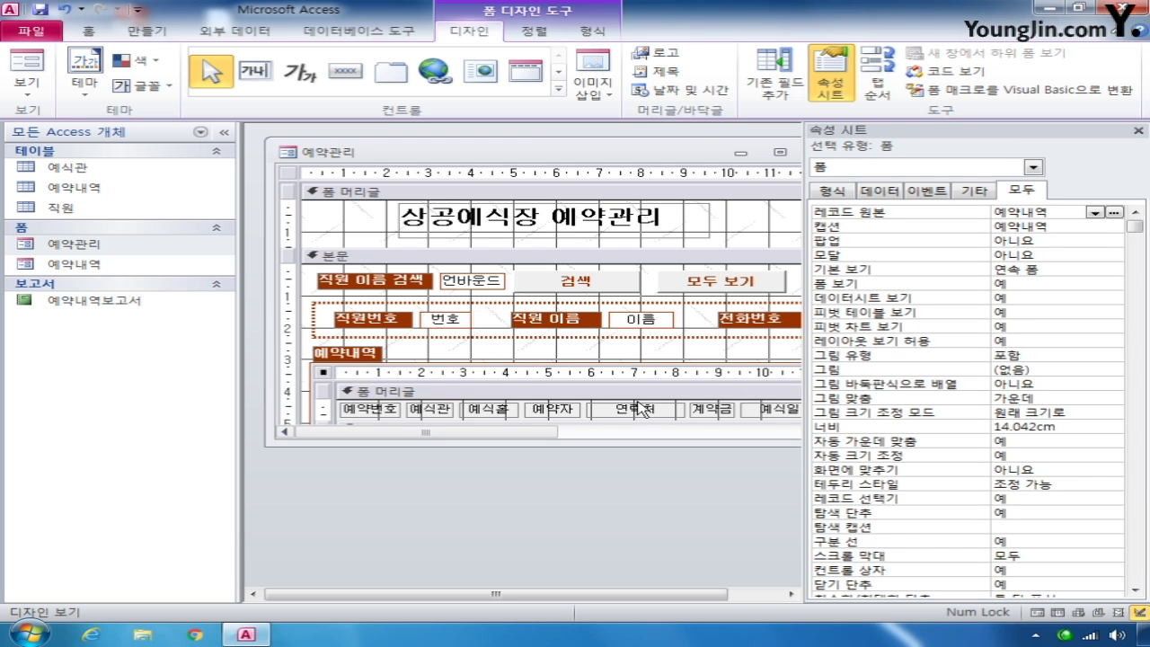
pyautogui.click(1010, 510)
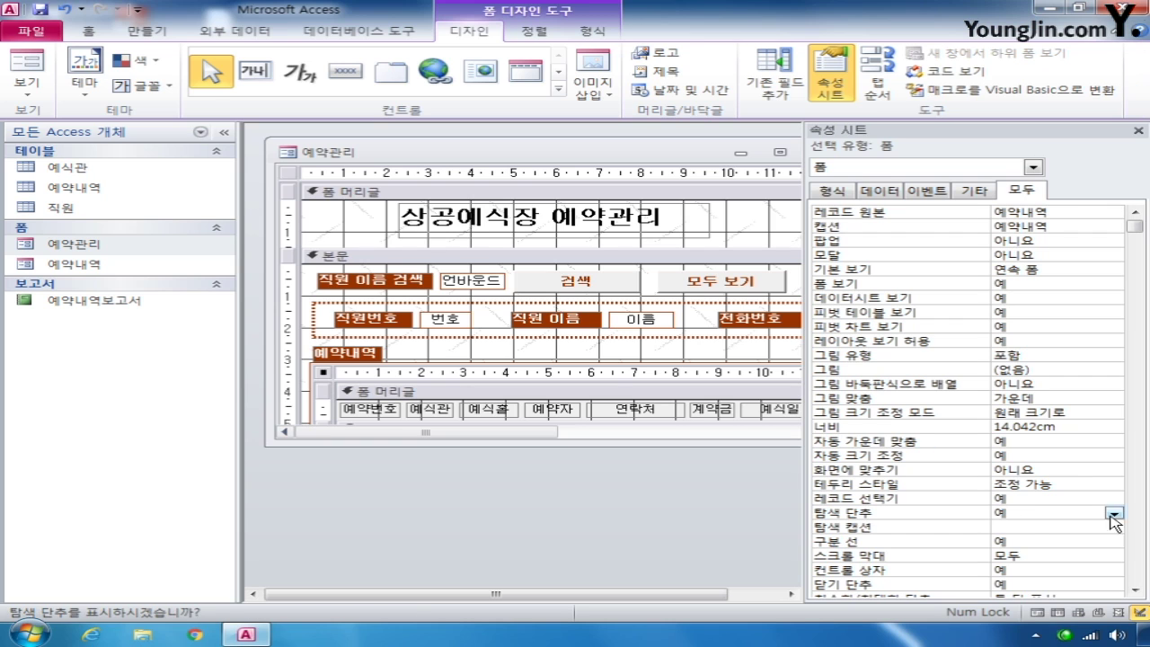
pyautogui.click(1114, 513)
pyautogui.click(1077, 540)
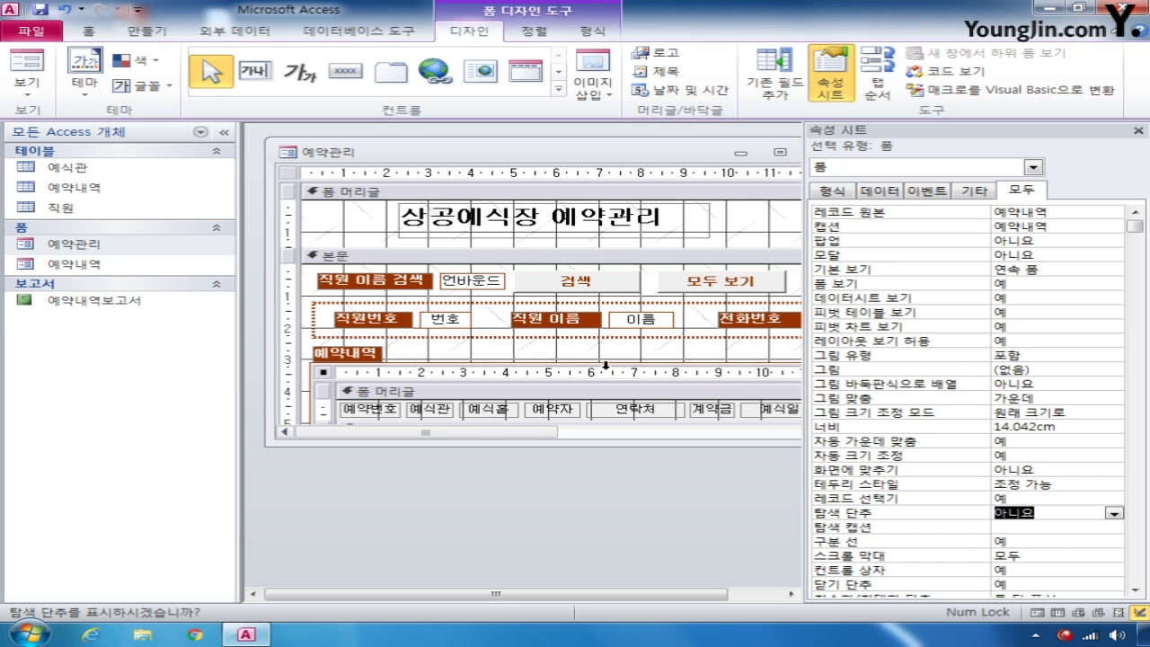
# Step: Set the 탭 정지 property of the 예약내역 subform control to 아니요
pyautogui.click(592, 365)
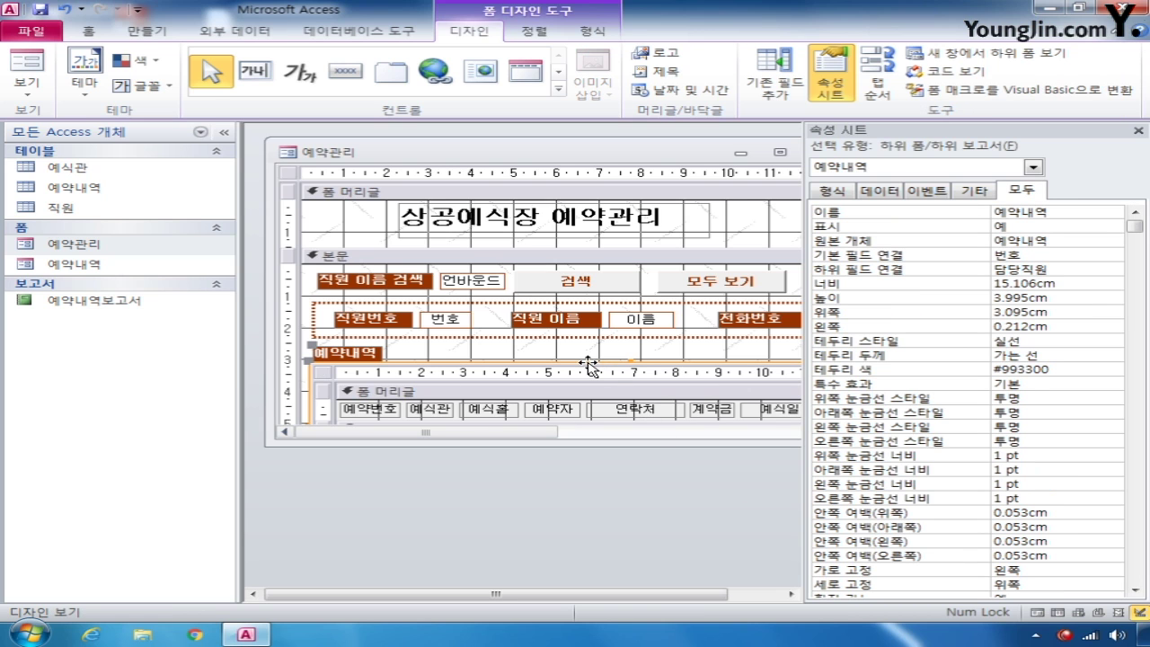
pyautogui.moveTo(1135, 226); pyautogui.dragTo(1135, 576)
pyautogui.click(1025, 555)
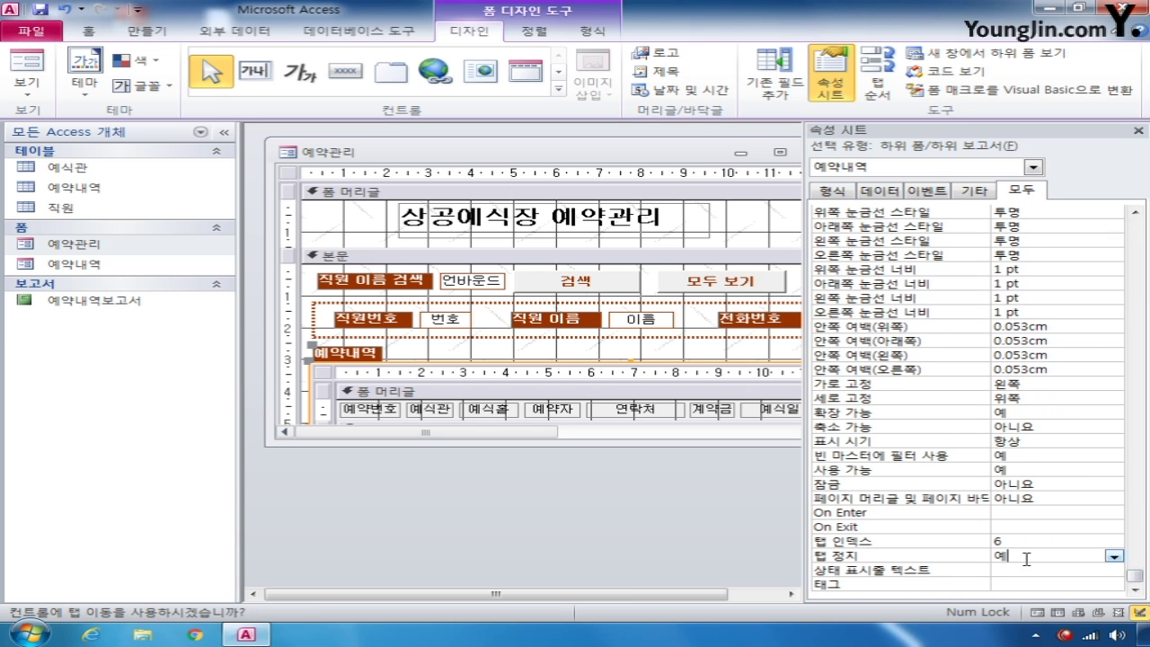
pyautogui.click(1115, 557)
pyautogui.click(1033, 583)
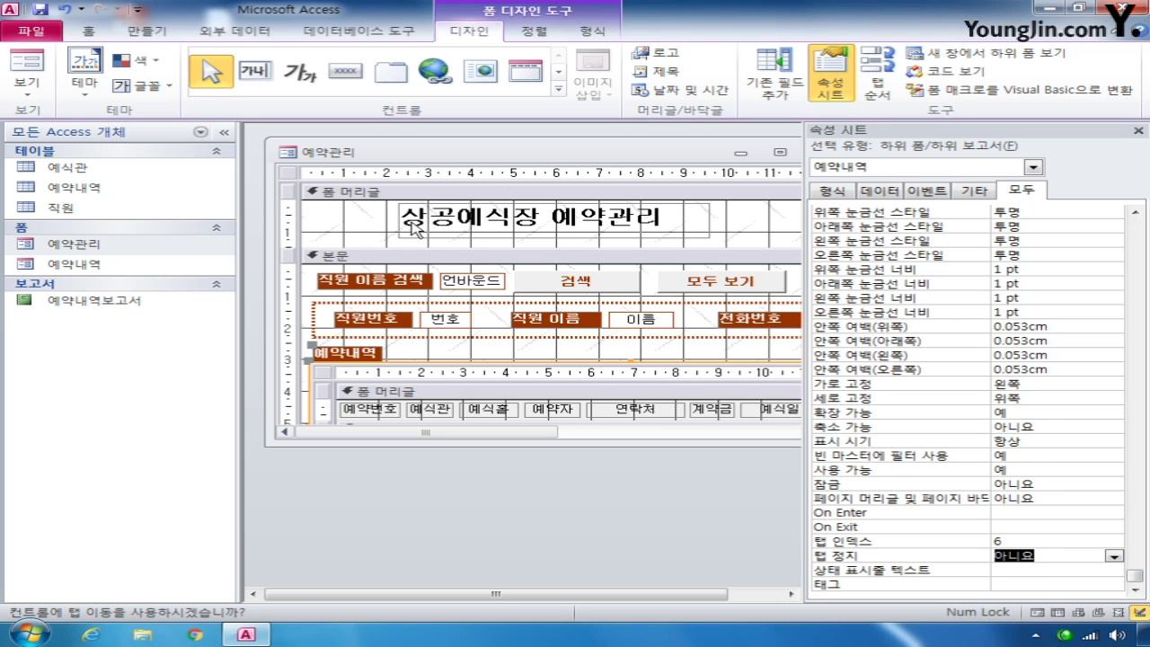
pyautogui.click(284, 175)
pyautogui.click(286, 175)
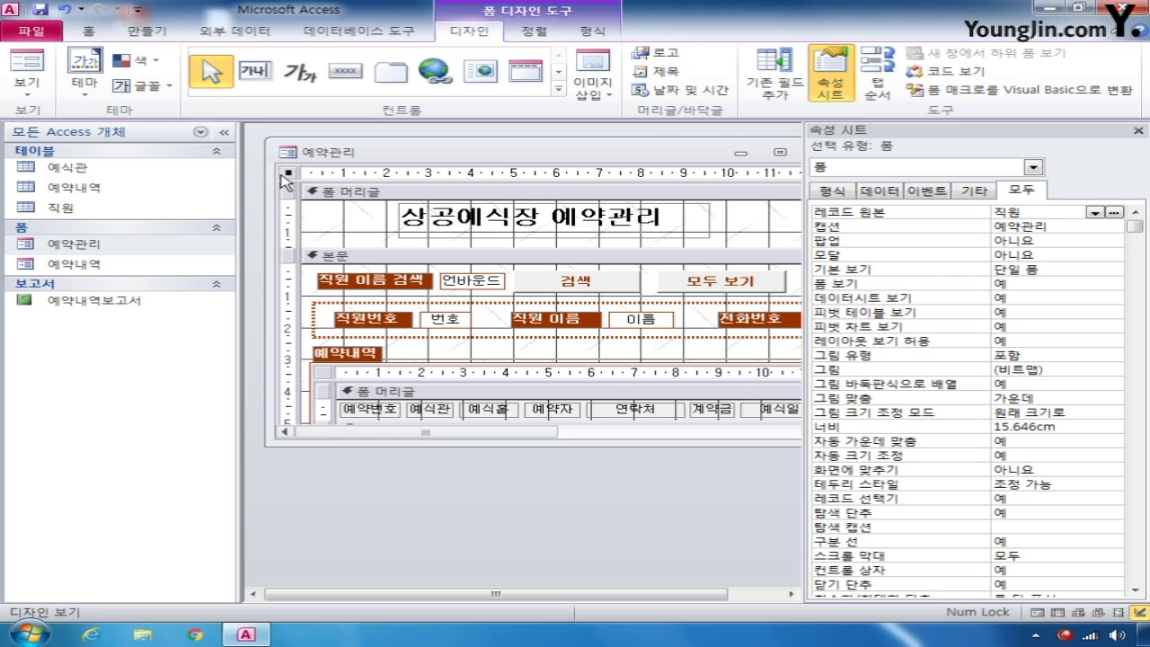
pyautogui.click(1034, 169)
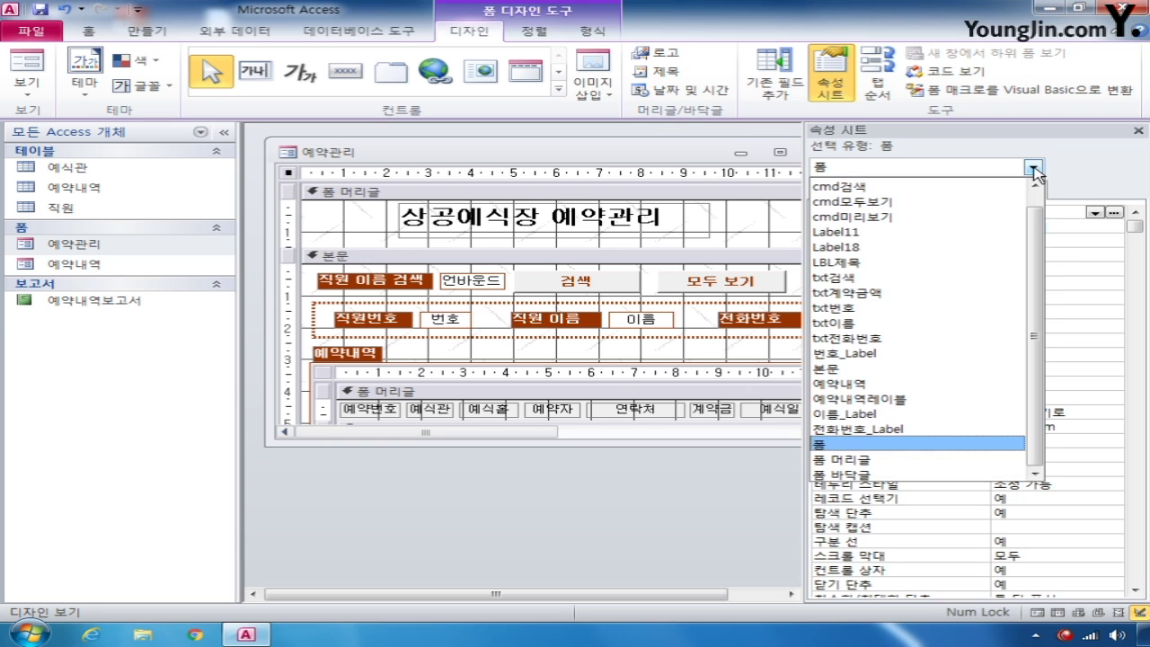
pyautogui.click(986, 293)
pyautogui.moveTo(508, 432); pyautogui.dragTo(425, 430)
pyautogui.press('Tab')
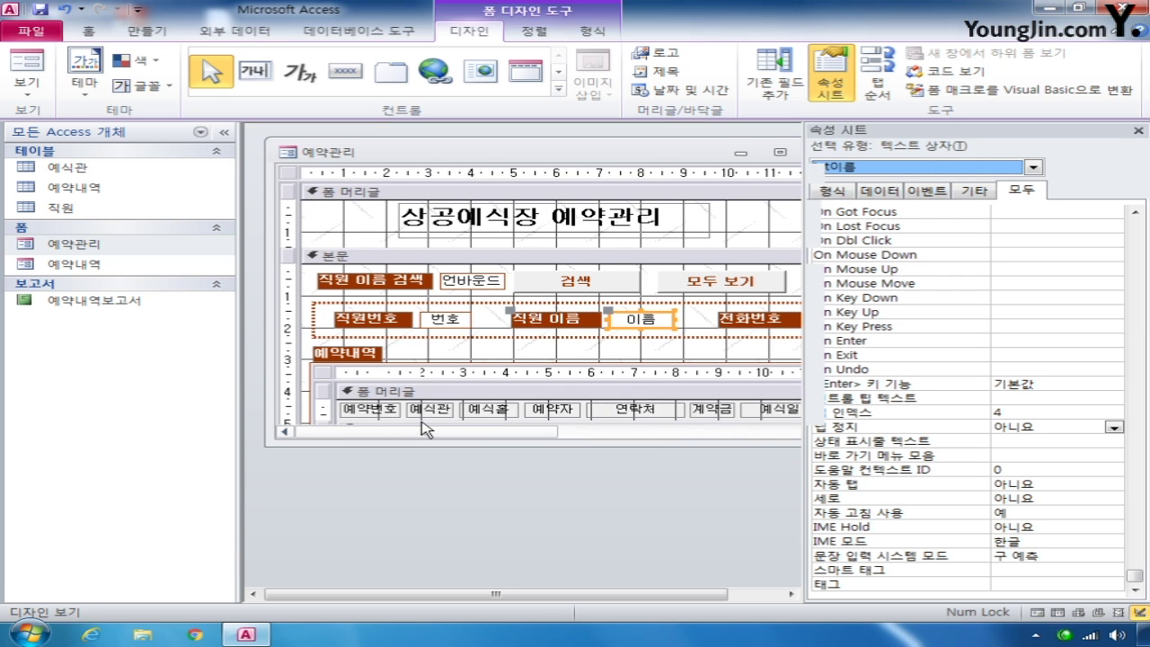
# Step: Select the txt계약금액 text box in the 예약관리 form's footer and open the expression builder for its 컨트롤 원본
pyautogui.moveTo(409, 433); pyautogui.dragTo(655, 457)
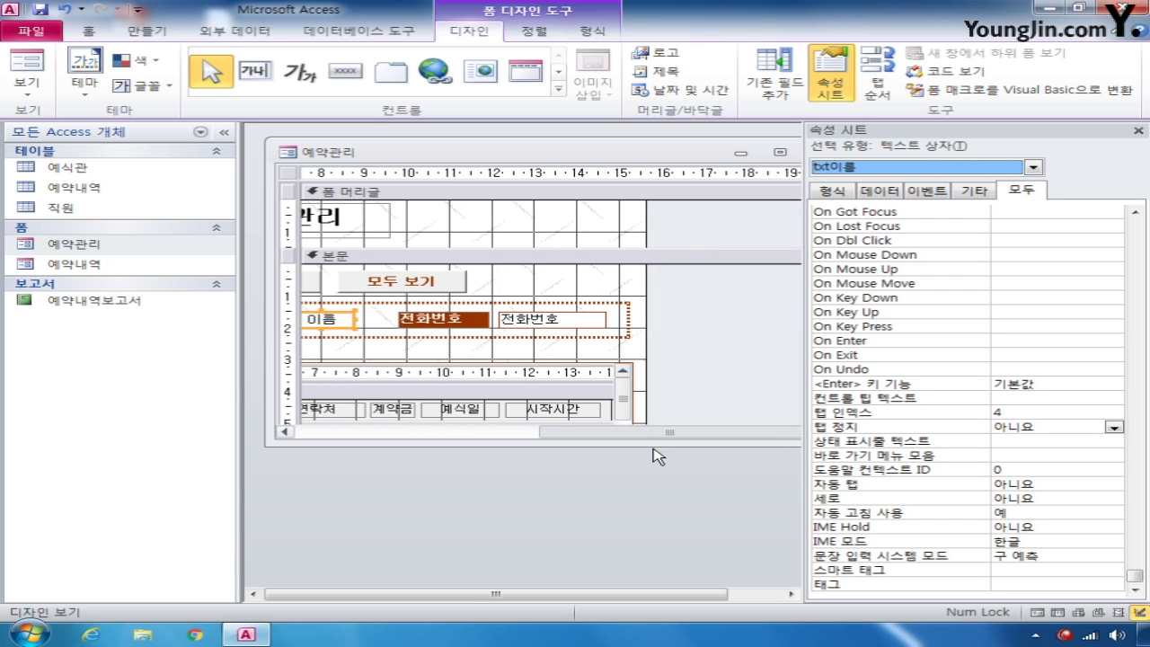
pyautogui.moveTo(688, 153); pyautogui.dragTo(563, 149)
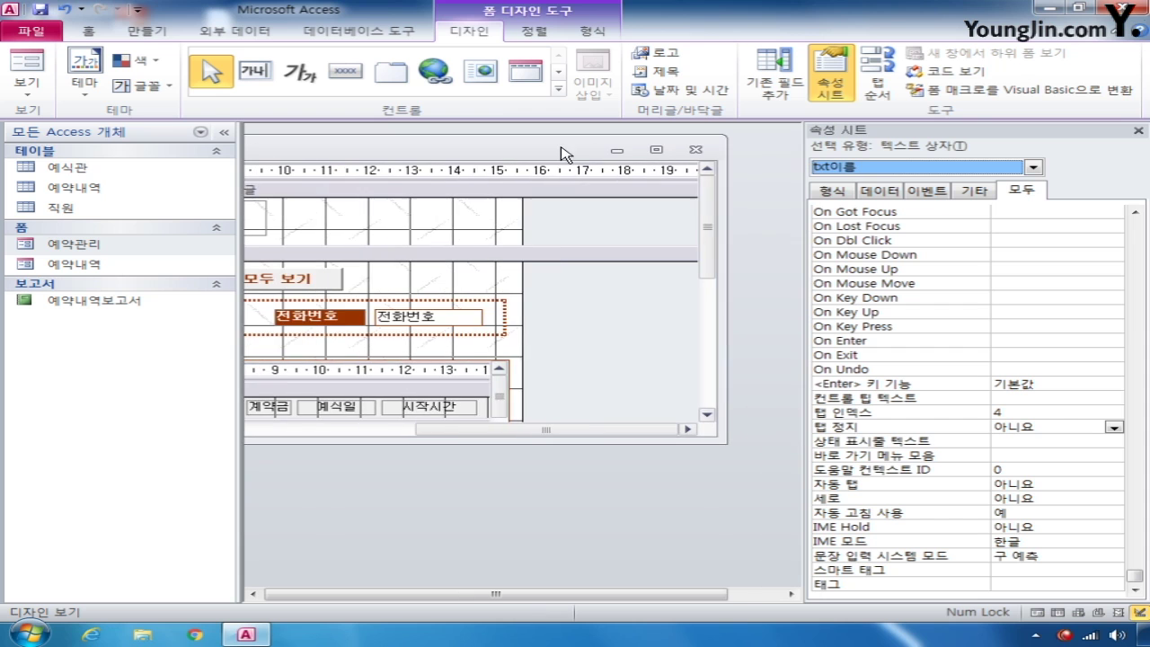
pyautogui.moveTo(708, 241); pyautogui.dragTo(685, 364)
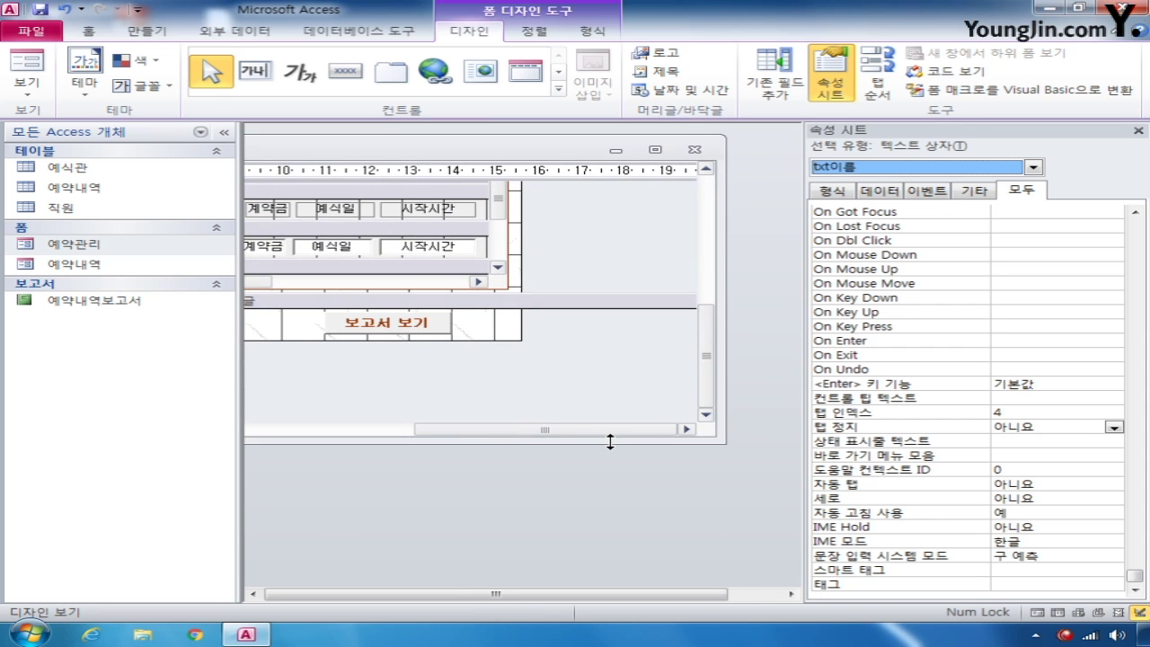
pyautogui.moveTo(611, 431); pyautogui.dragTo(256, 432)
pyautogui.click(376, 331)
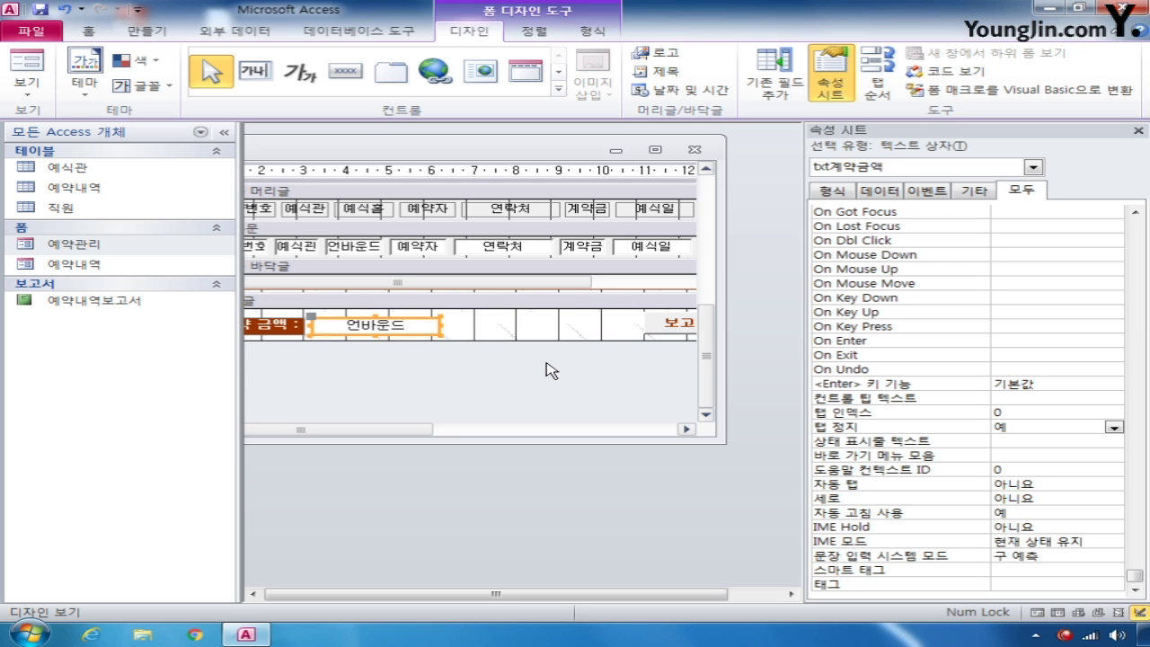
pyautogui.moveTo(1135, 576); pyautogui.dragTo(1135, 231)
pyautogui.click(1037, 213)
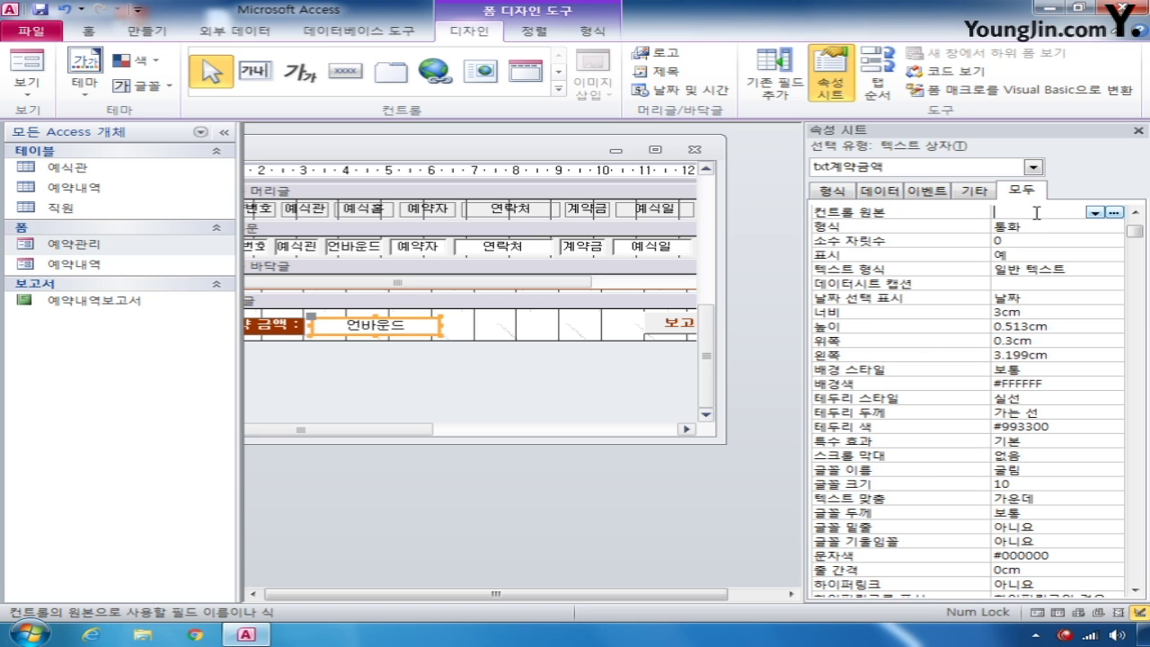
pyautogui.click(1114, 212)
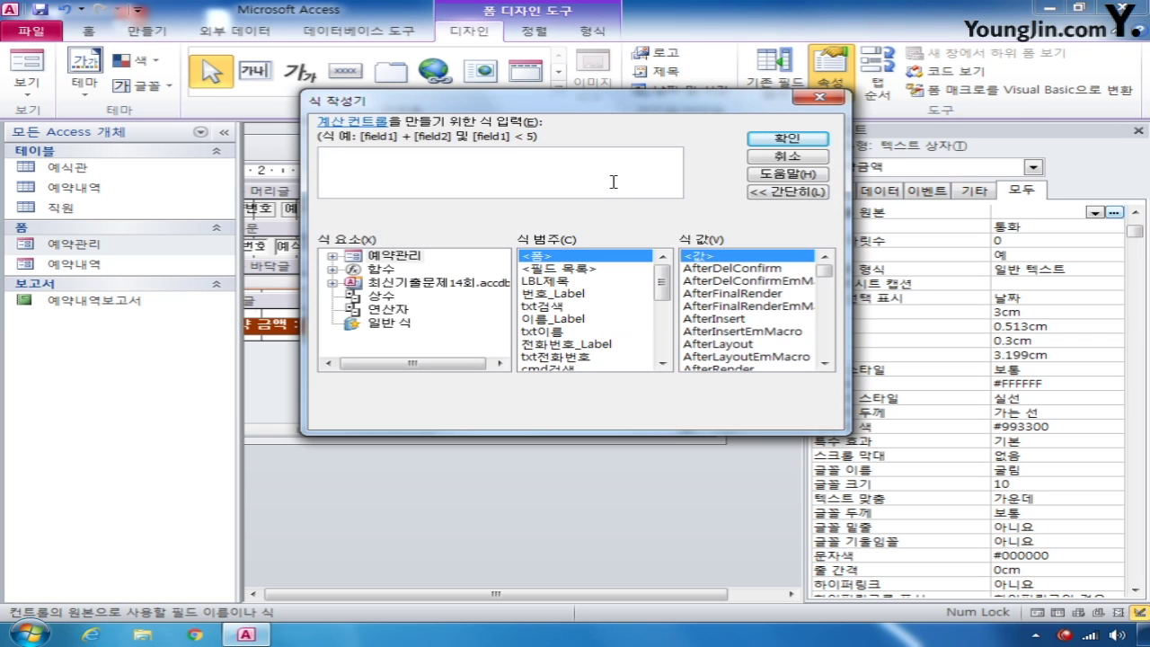
# Step: Start the txt계약금액 expression with an equals sign and insert the reference to the 예약내역 subform's txt예약 control
pyautogui.write('=')
pyautogui.click(332, 282)
pyautogui.click(354, 323)
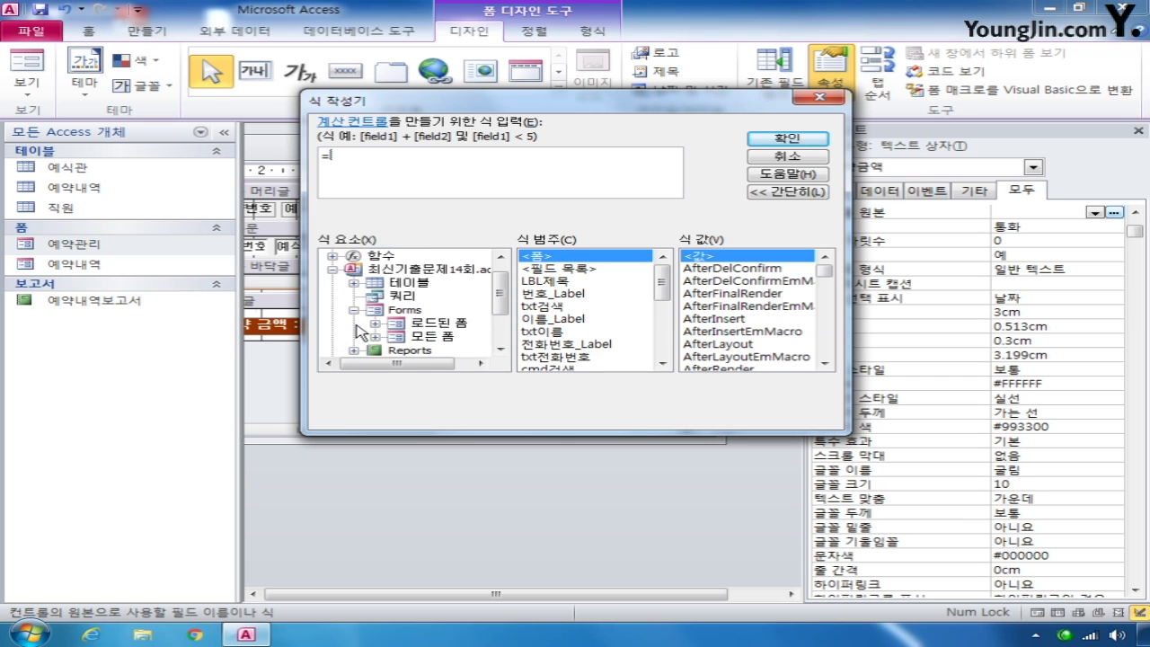
pyautogui.click(375, 336)
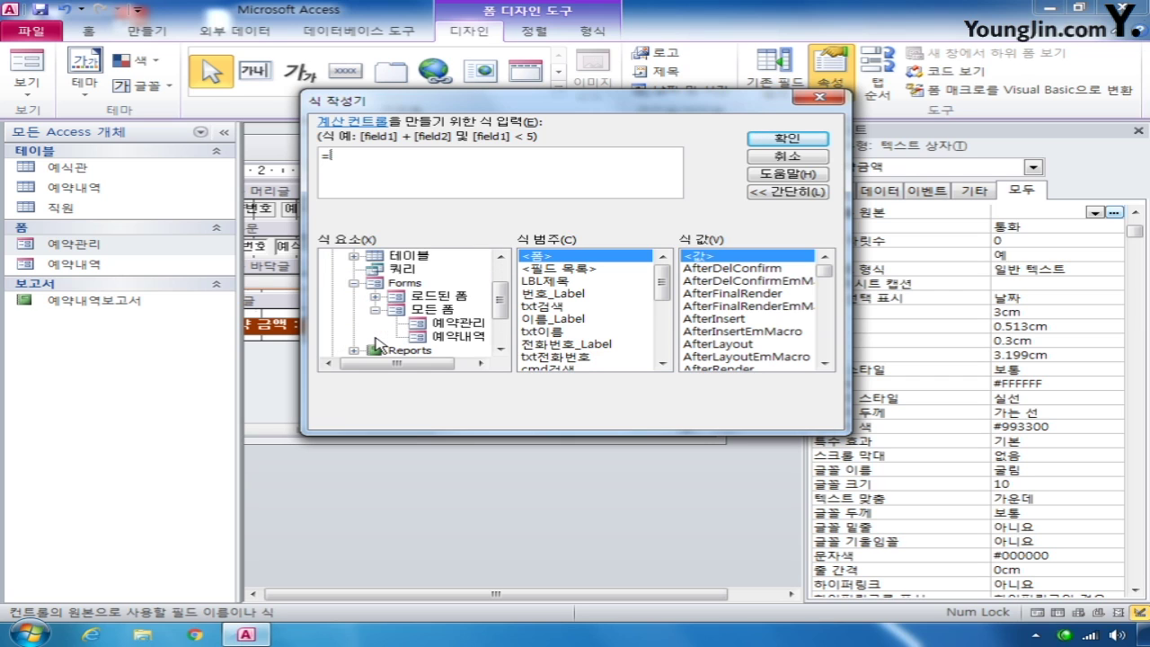
pyautogui.click(376, 296)
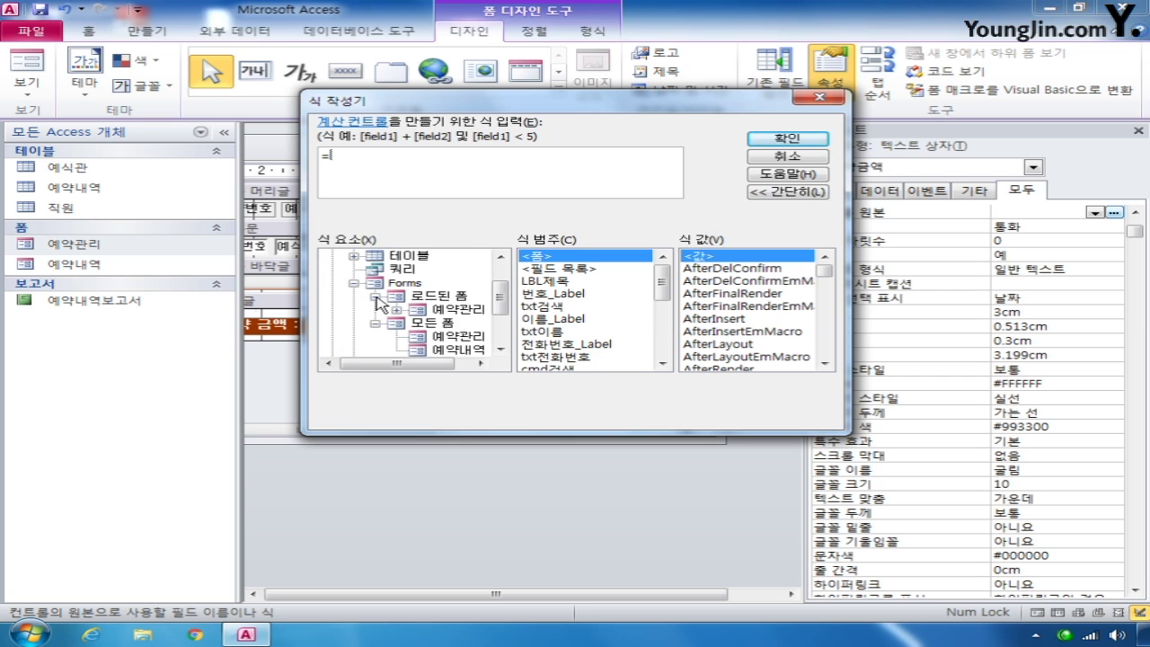
pyautogui.click(397, 309)
pyautogui.click(480, 325)
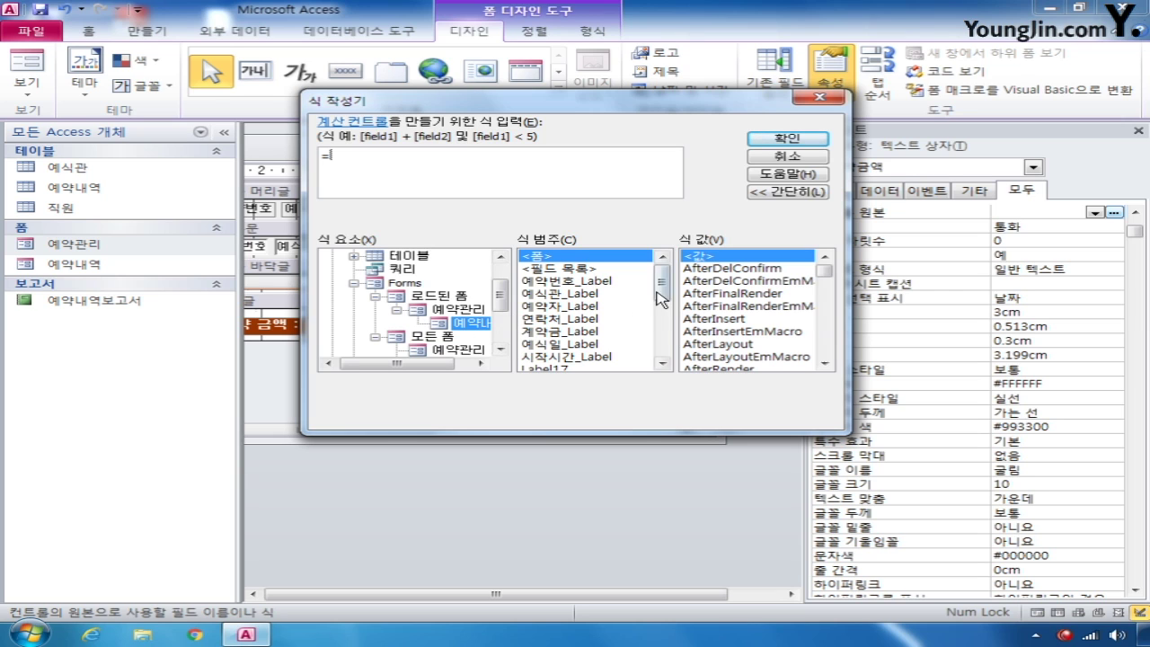
pyautogui.moveTo(662, 290); pyautogui.dragTo(662, 332)
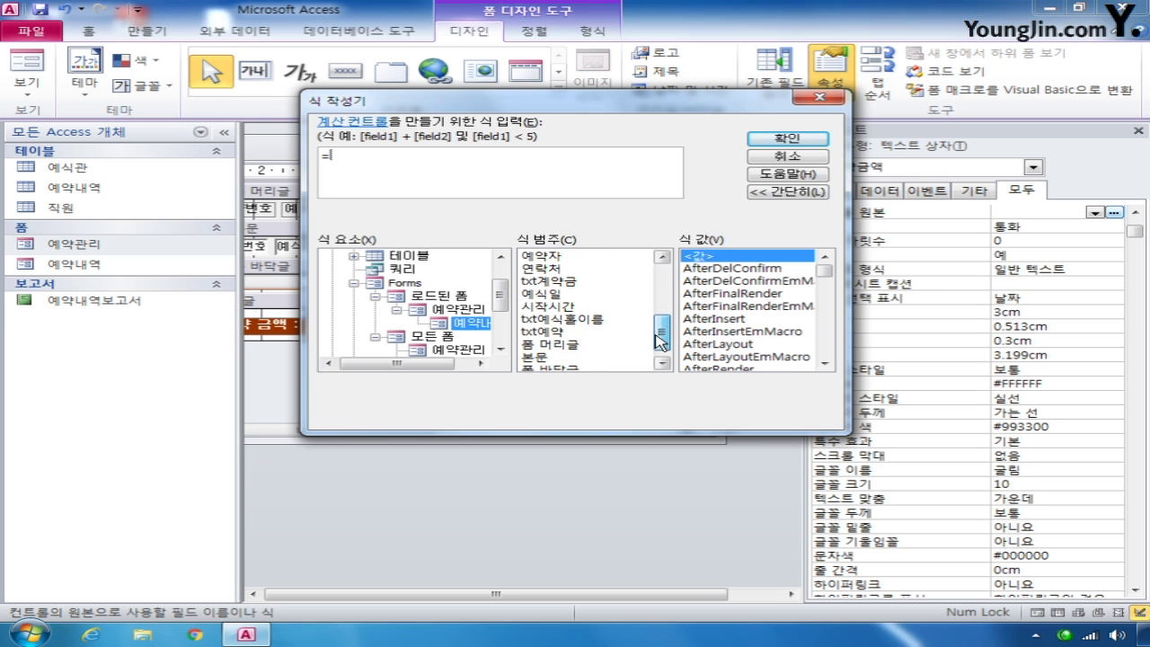
pyautogui.doubleClick(550, 332)
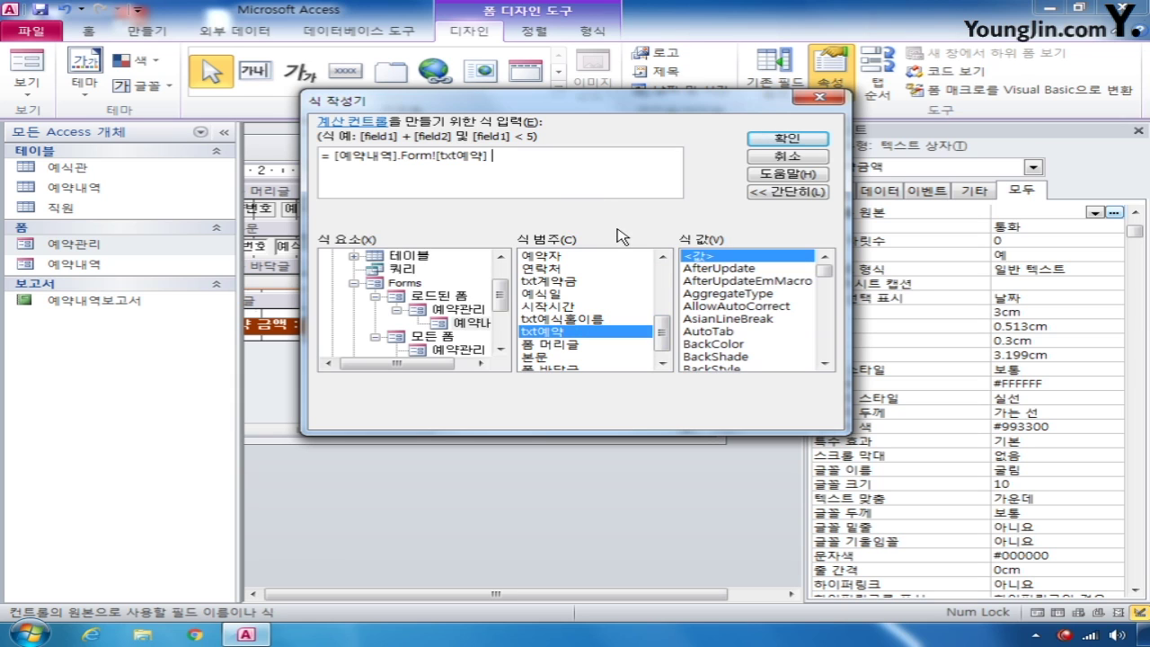
# Step: Complete the txt계약금액 expression by multiplying the subform reference by 10000, and close the 예약관리 form with its changes saved
pyautogui.write('*10000')
pyautogui.moveTo(487, 157); pyautogui.dragTo(335, 157)
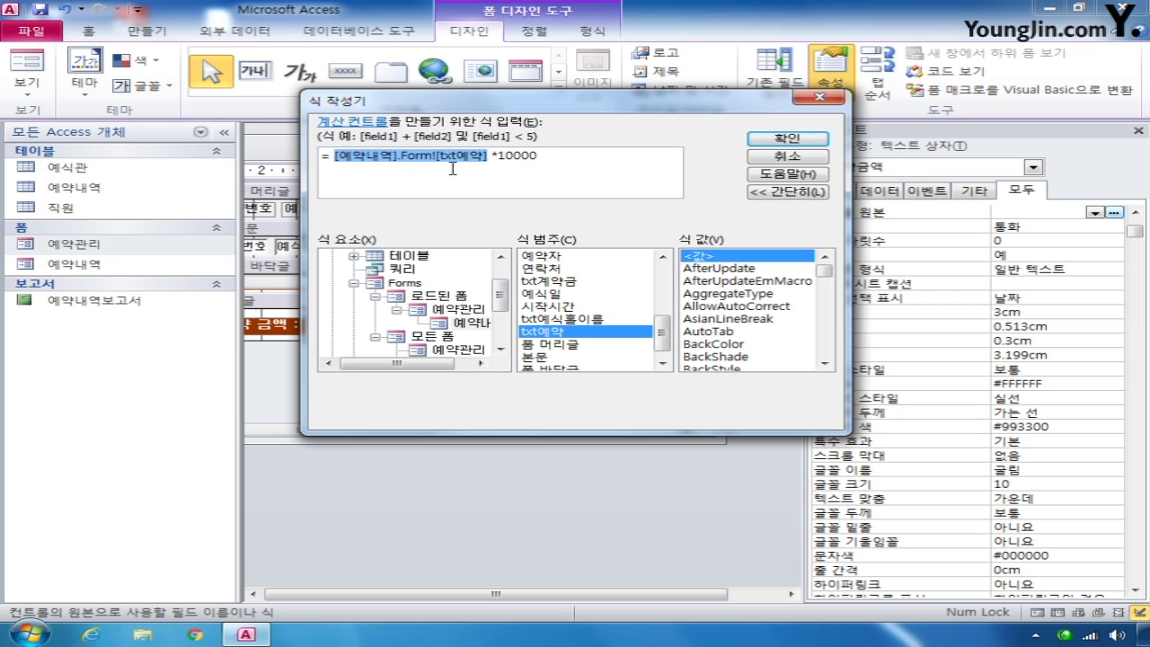
pyautogui.click(771, 142)
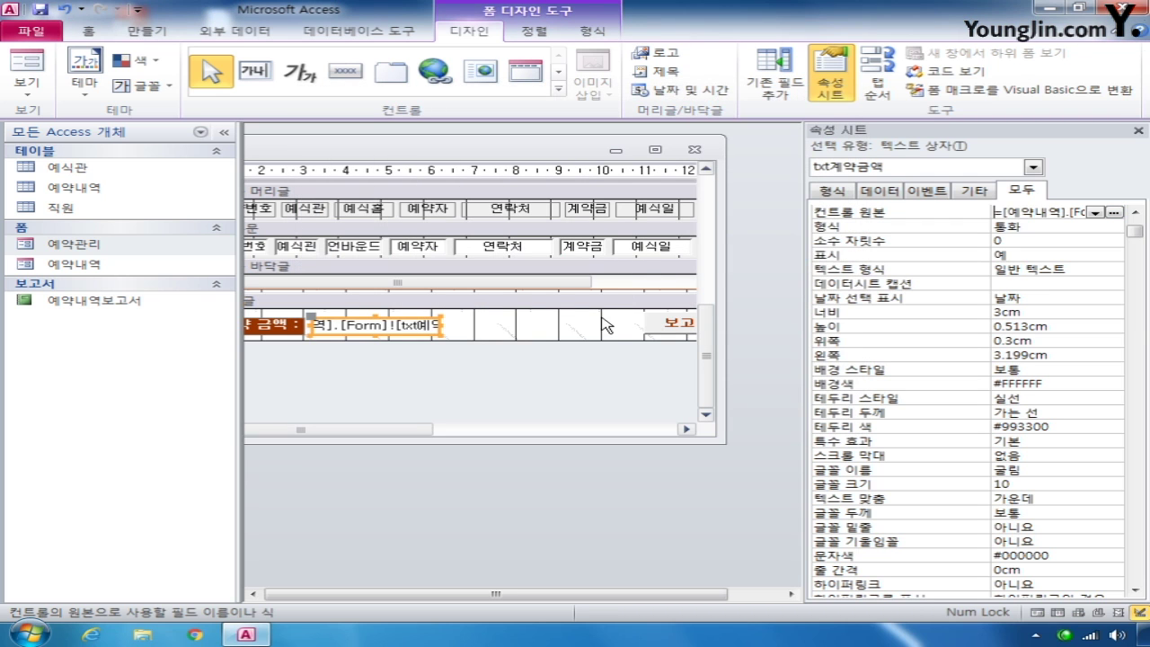
pyautogui.click(694, 149)
pyautogui.click(464, 311)
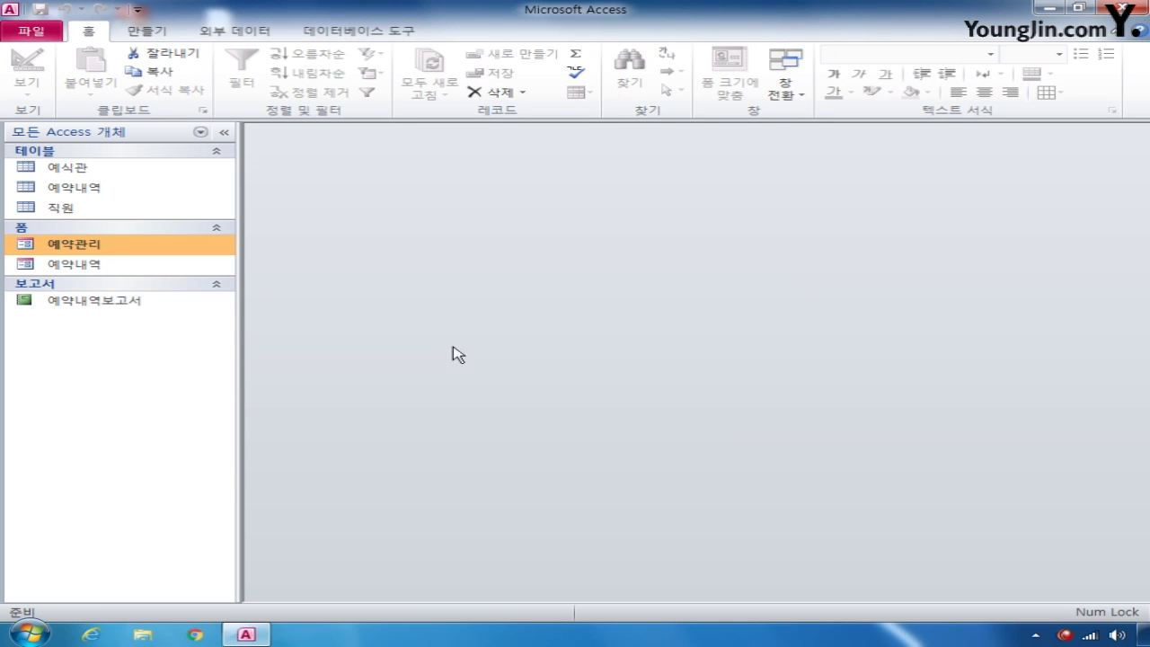
# Step: Open the 예약내역 form in design view
pyautogui.rightClick(91, 266)
pyautogui.click(131, 321)
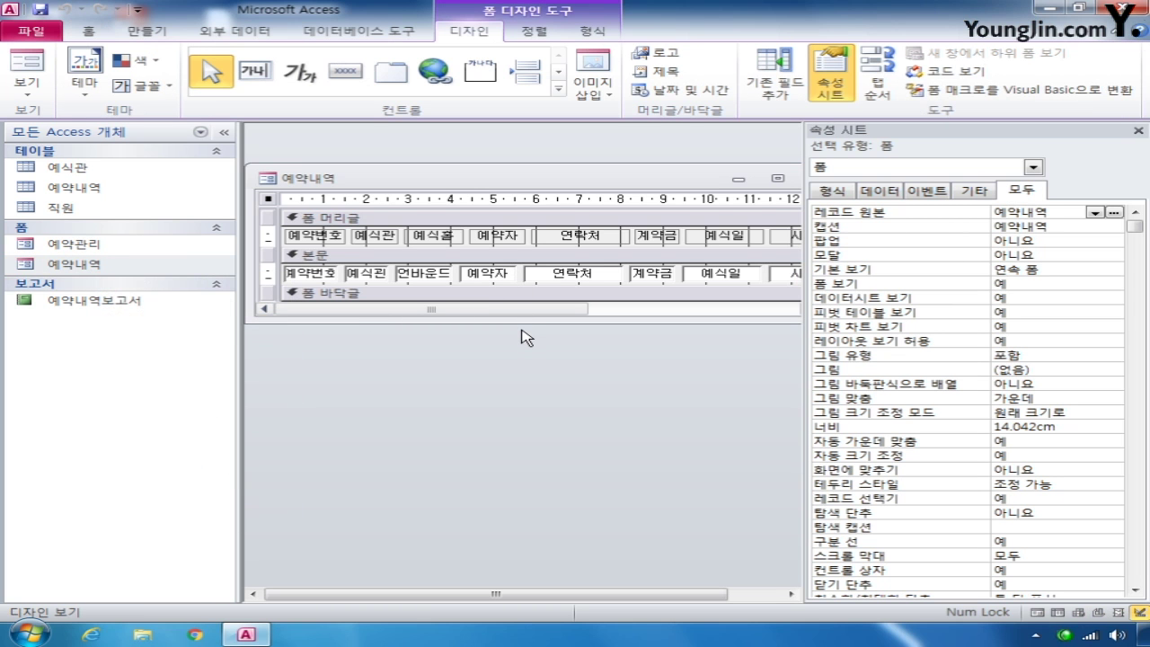
pyautogui.click(1033, 169)
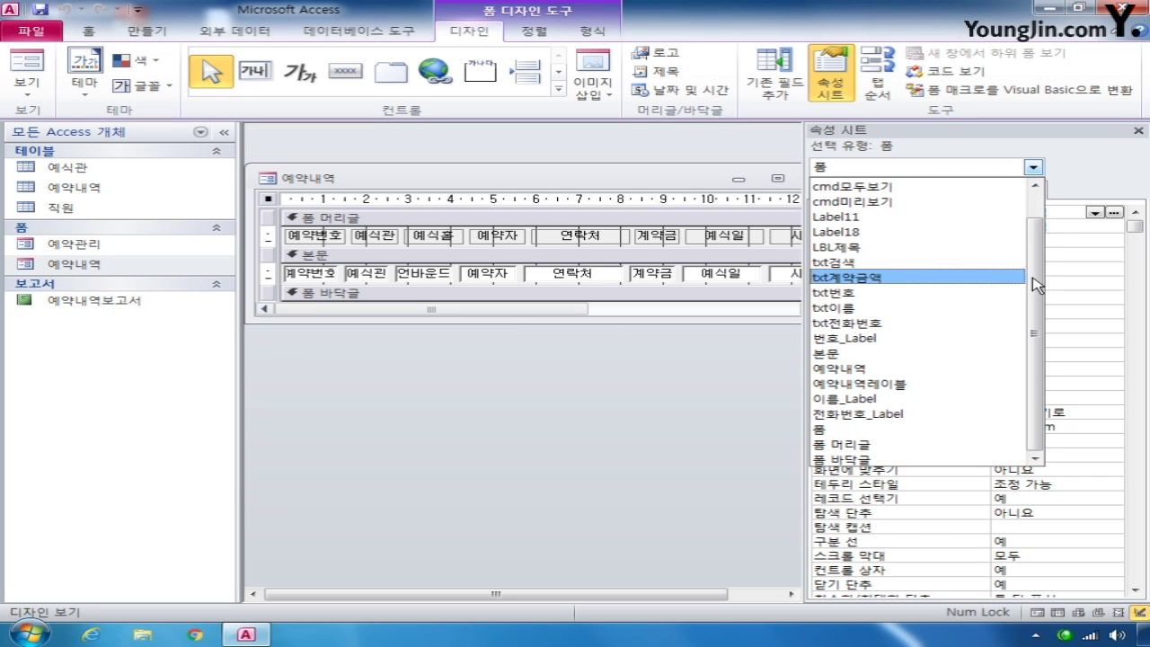
pyautogui.moveTo(1034, 342); pyautogui.dragTo(1036, 226)
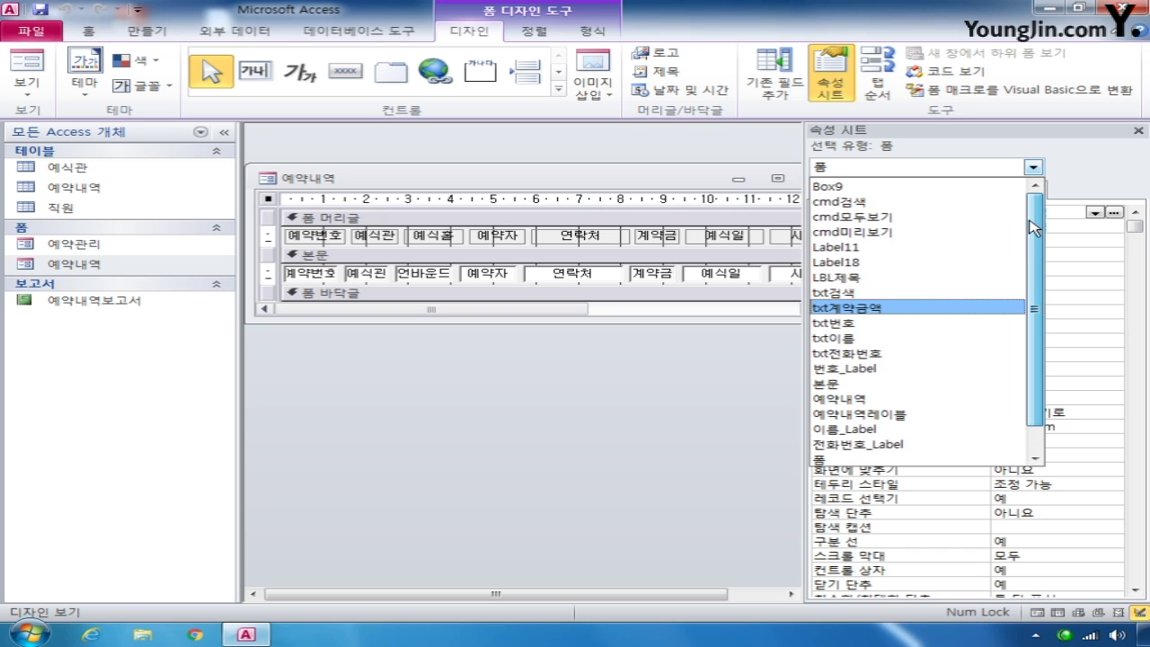
pyautogui.press('Escape')
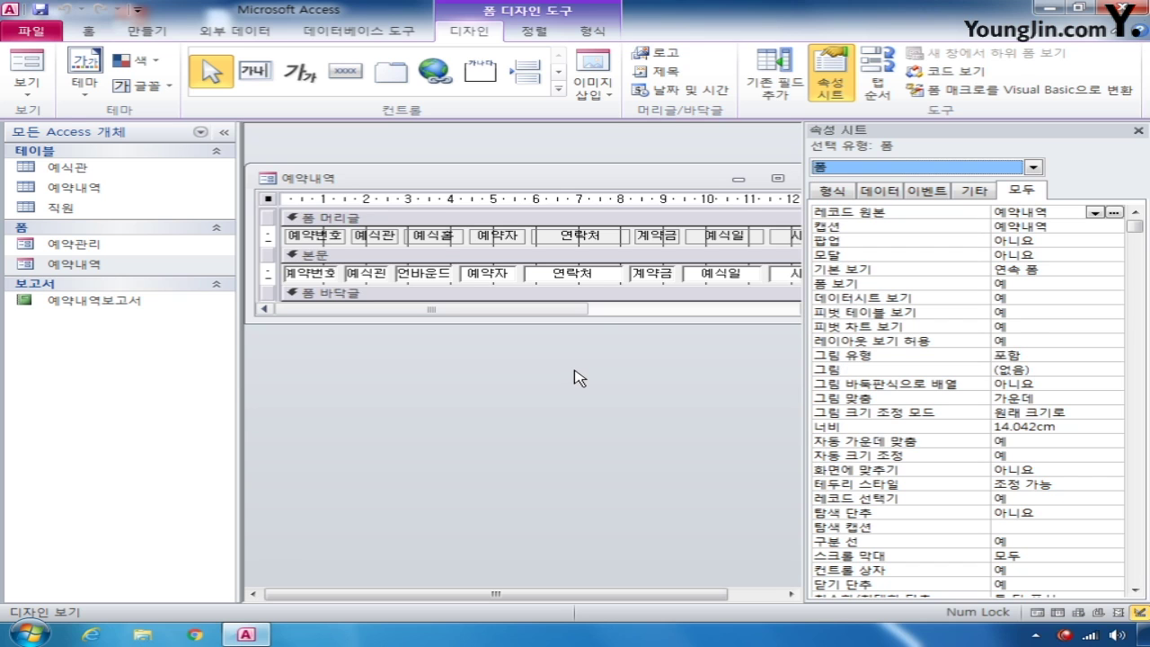
# Step: Start the 컨트롤 원본 expression of the unbound txt예식홀이름 text box as =dlookup("","","") in the 확대/축소 window
pyautogui.click(430, 275)
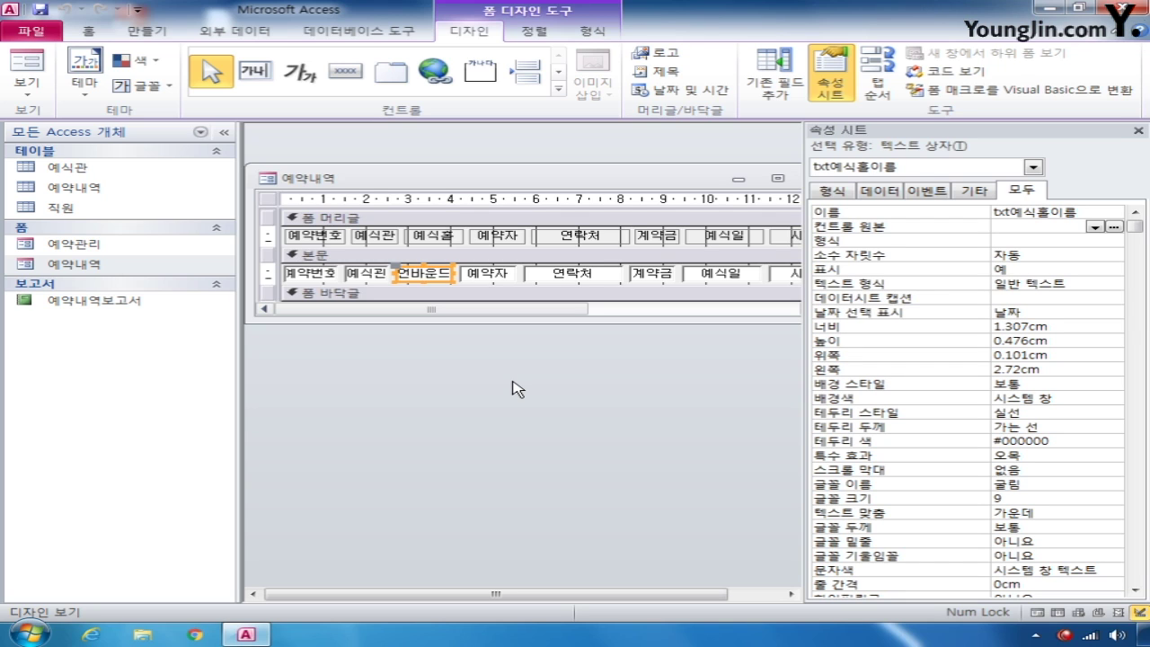
pyautogui.click(1020, 232)
pyautogui.rightClick(1021, 232)
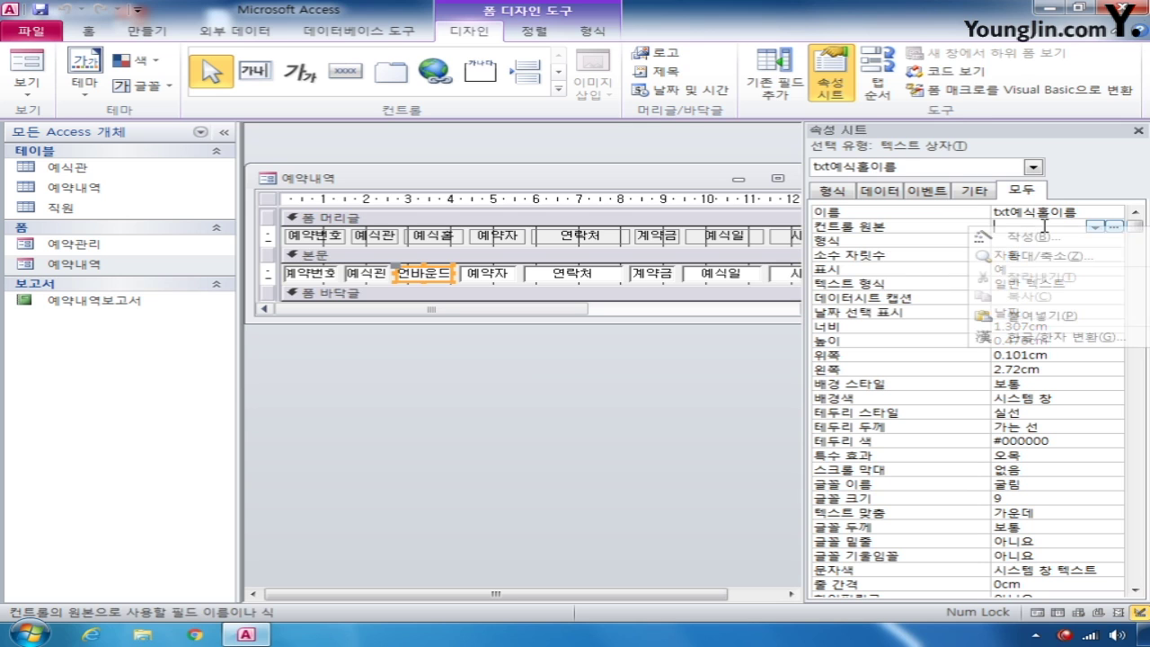
pyautogui.click(1057, 257)
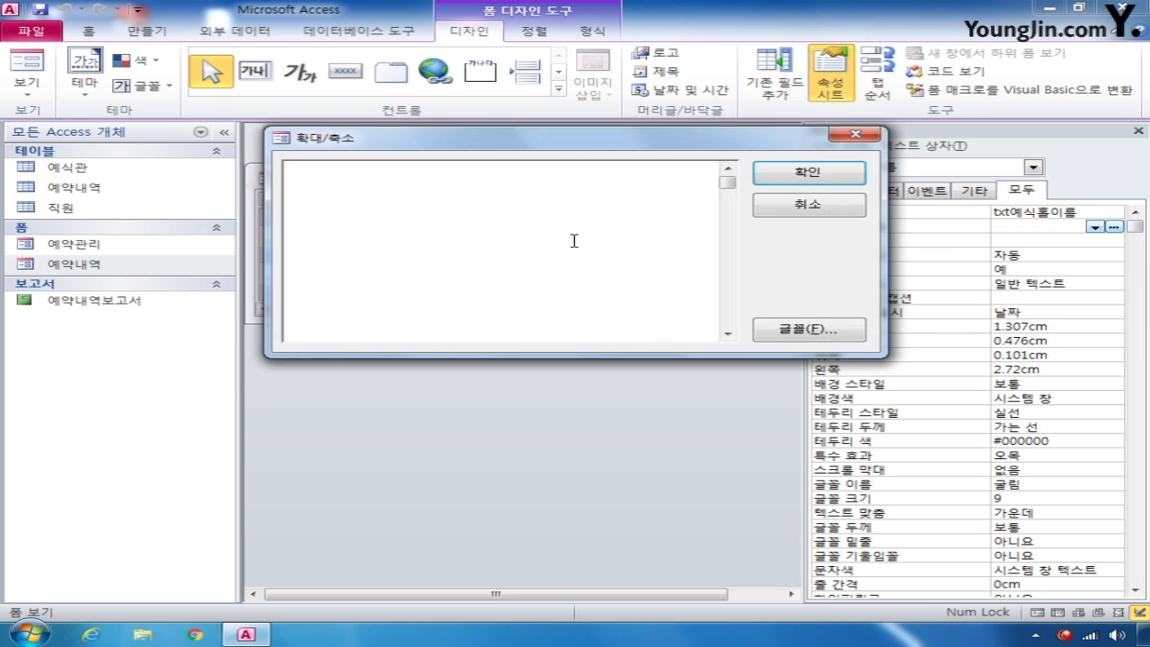
pyautogui.write('=')
pyautogui.write('ㅇ')
pyautogui.write('dlookup')
pyautogui.write('()')
pyautogui.press('Left')
pyautogui.write('""')
pyautogui.write('""')
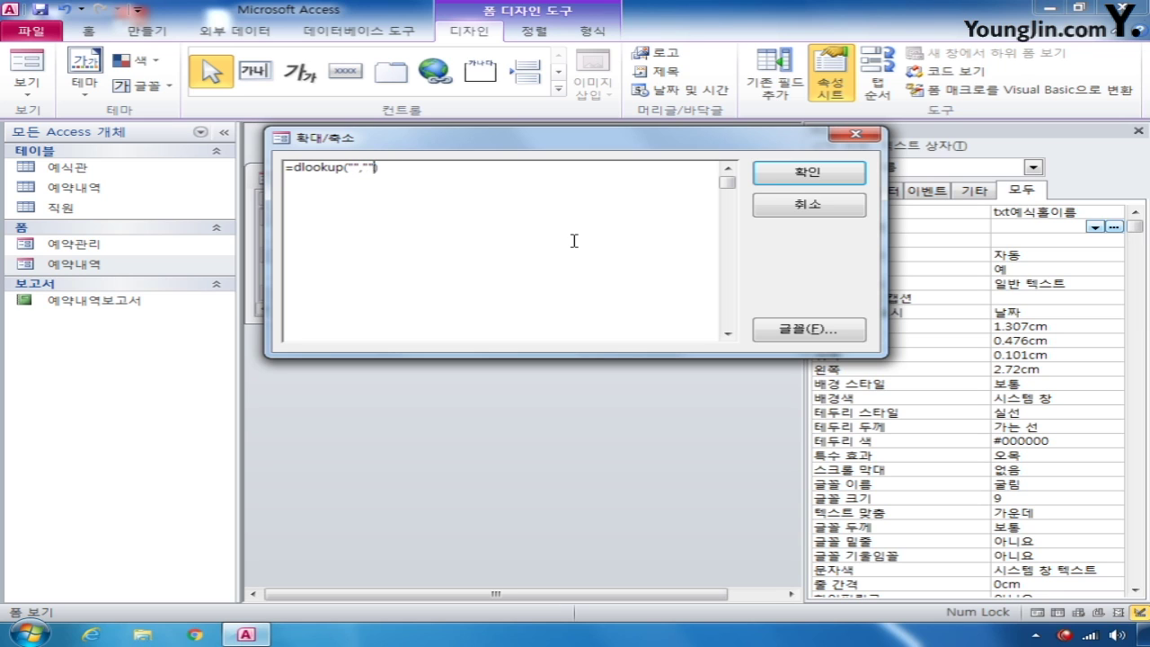
pyautogui.write(',""')
# Step: Fill in the DLookup function's second argument with the 예식관 table and its first argument with the [홀이름] field
pyautogui.press('Left')
pyautogui.press('Left')
pyautogui.press('Left')
pyautogui.write('예시식관')
pyautogui.press('Left')
pyautogui.press('Left')
pyautogui.press('Left')
pyautogui.press('Left')
pyautogui.press('Left')
pyautogui.press('Left')
pyautogui.write('[홍이')
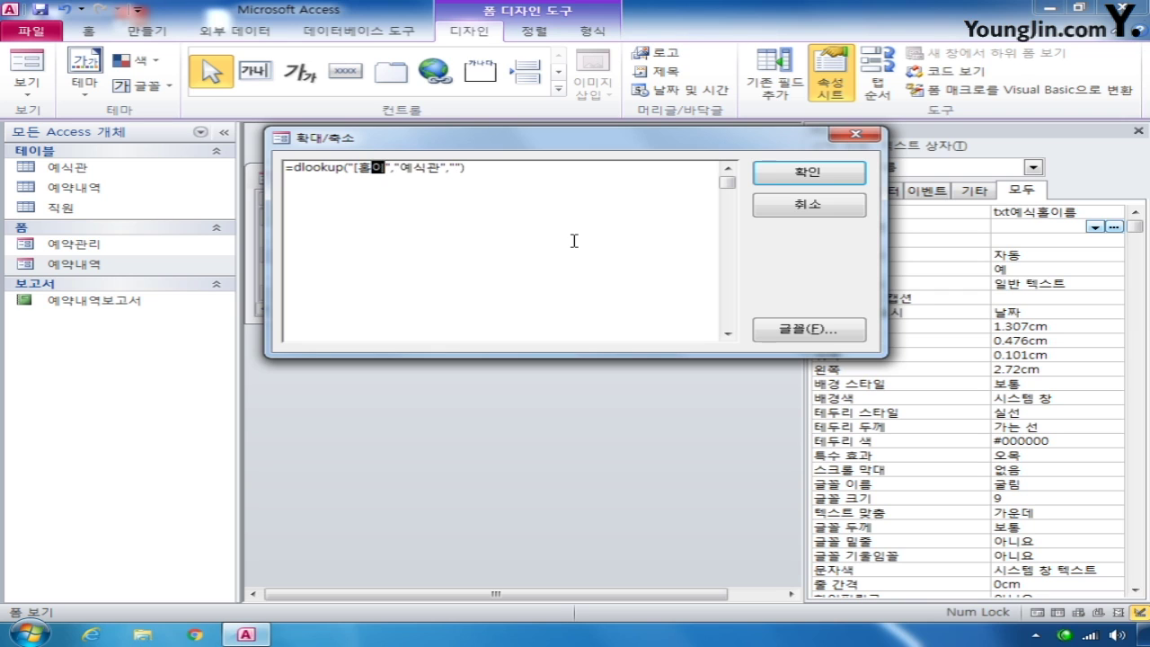
pyautogui.write('름]')
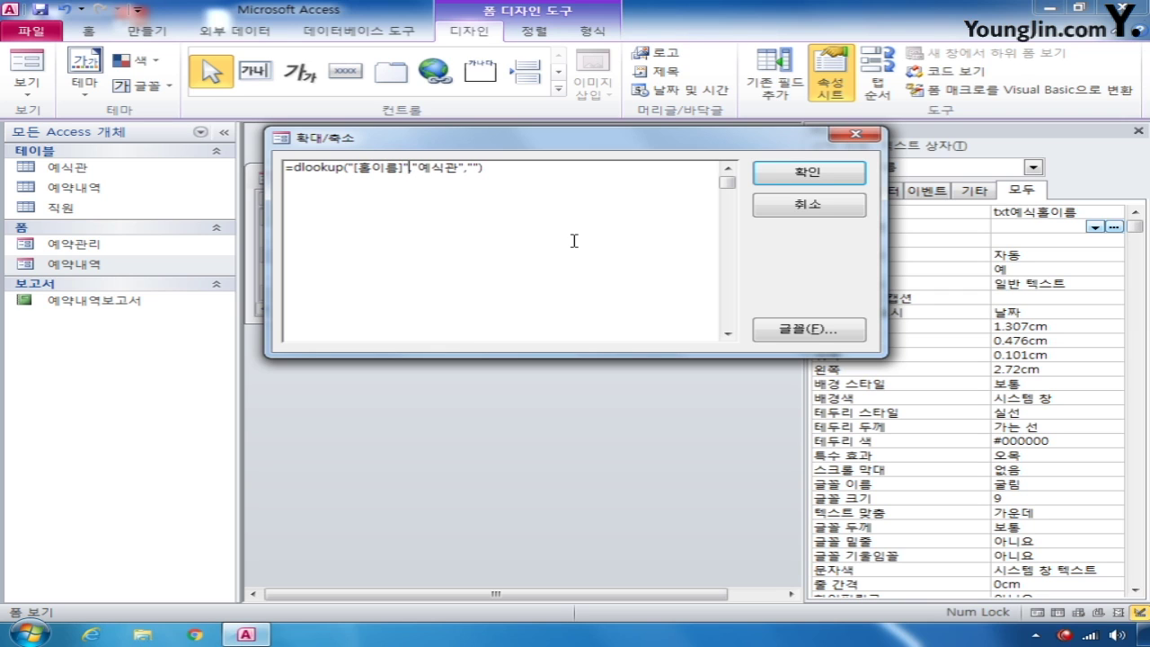
# Step: Enter [번호]=[txt예식관] as the DLookup function's third argument and apply the expression as the control source
pyautogui.press('Right')
pyautogui.press('Right')
pyautogui.press('Right')
pyautogui.press('Right')
pyautogui.press('Right')
pyautogui.press('Right')
pyautogui.press('Right')
pyautogui.press('Right')
pyautogui.write('[번호]=[txt예식')
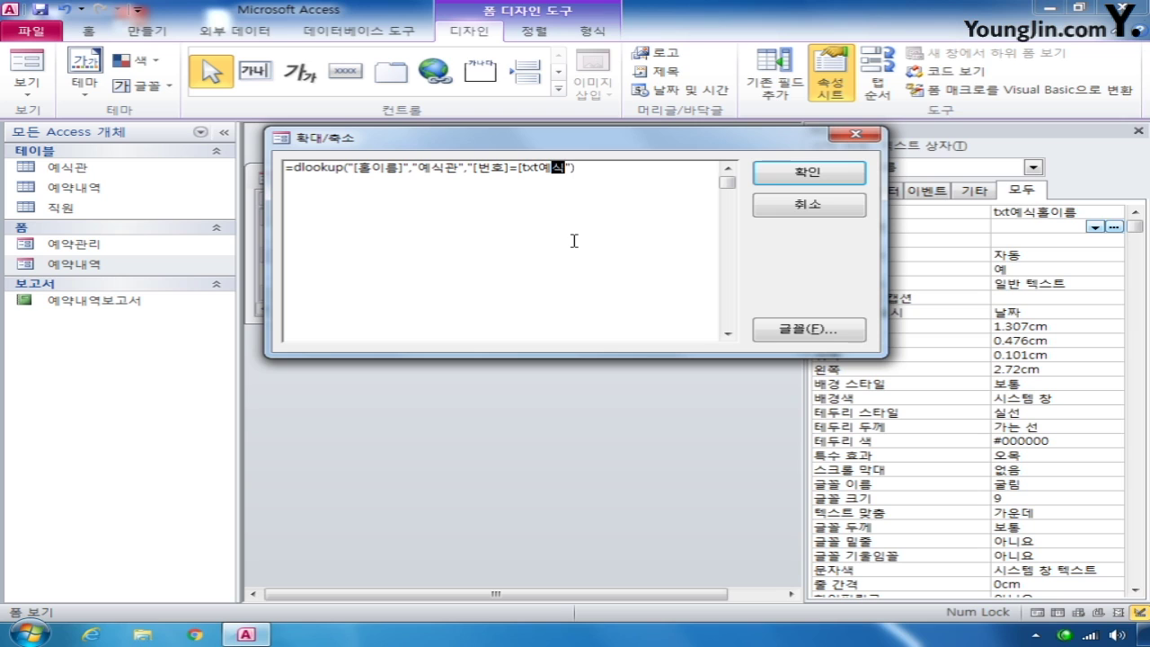
pyautogui.write('관]')
pyautogui.click(845, 175)
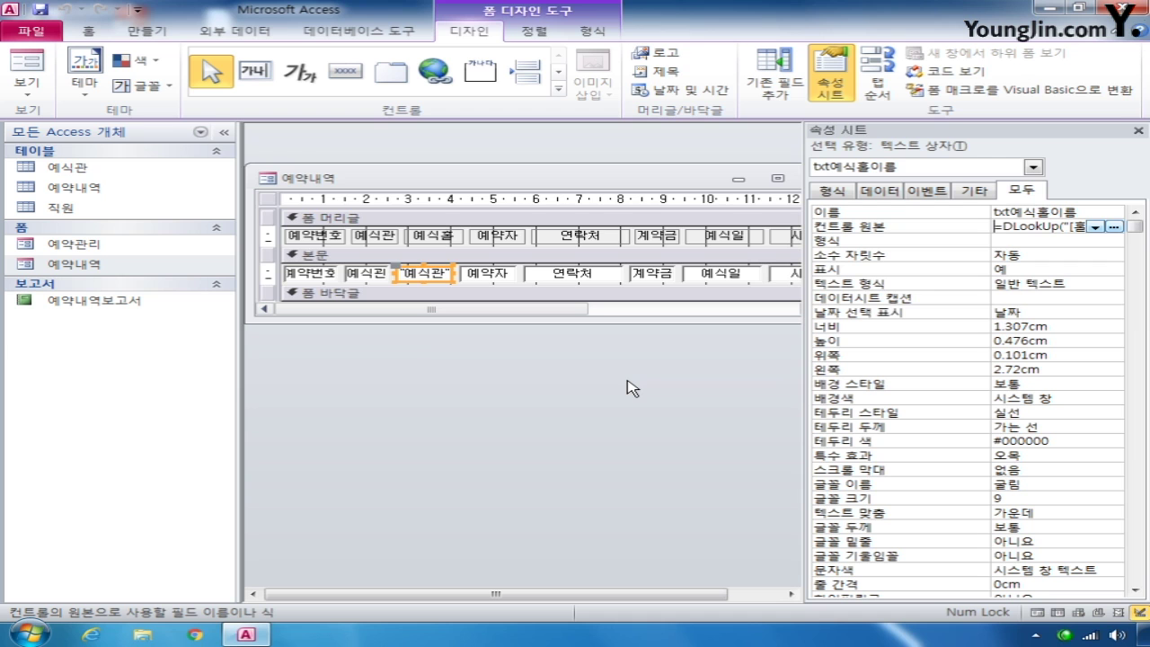
# Step: Close the 예약내역 form and save its changes
pyautogui.moveTo(719, 178); pyautogui.dragTo(609, 187)
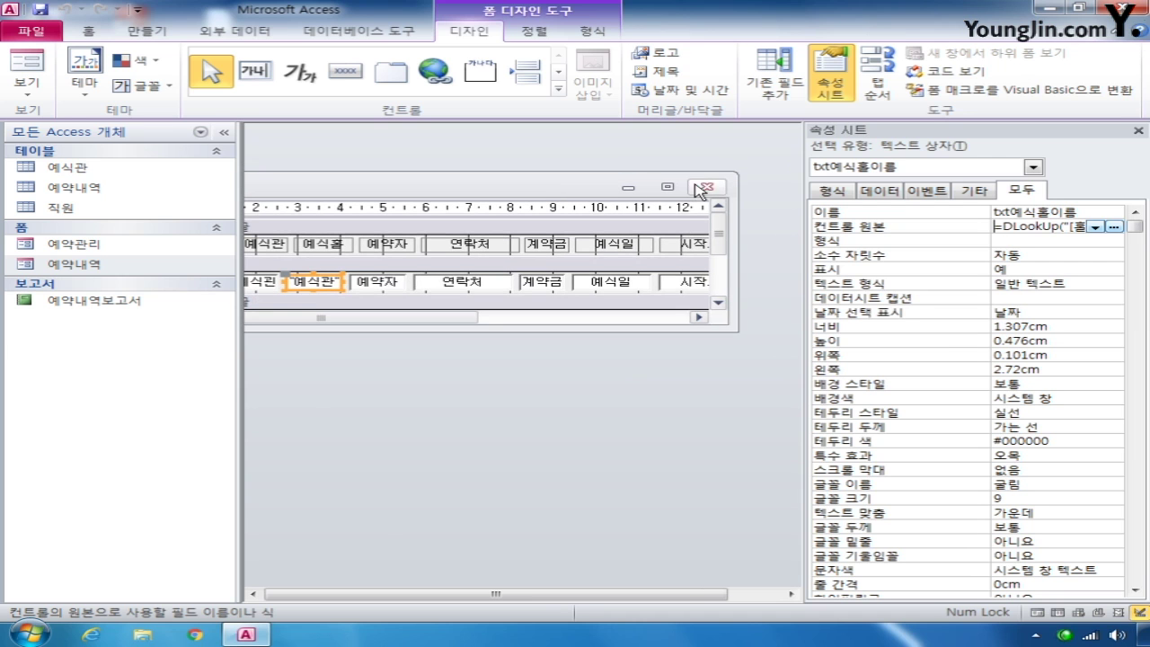
pyautogui.click(707, 186)
pyautogui.click(459, 358)
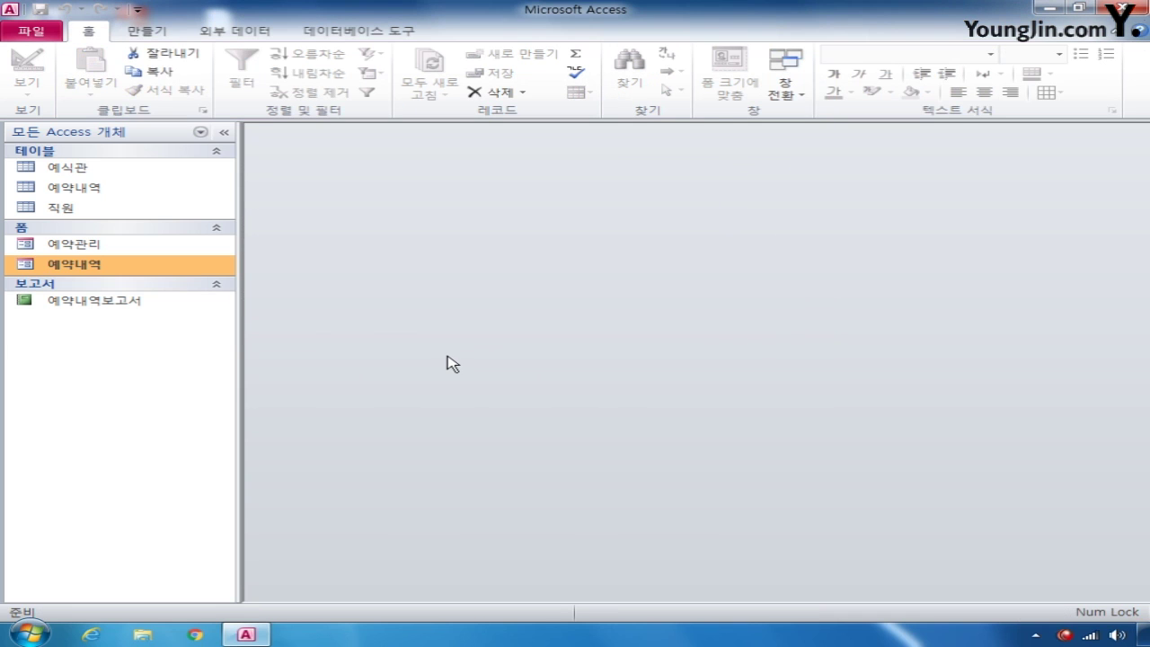
# Step: Open the 예약관리 form in design view
pyautogui.click(126, 249)
pyautogui.rightClick(124, 249)
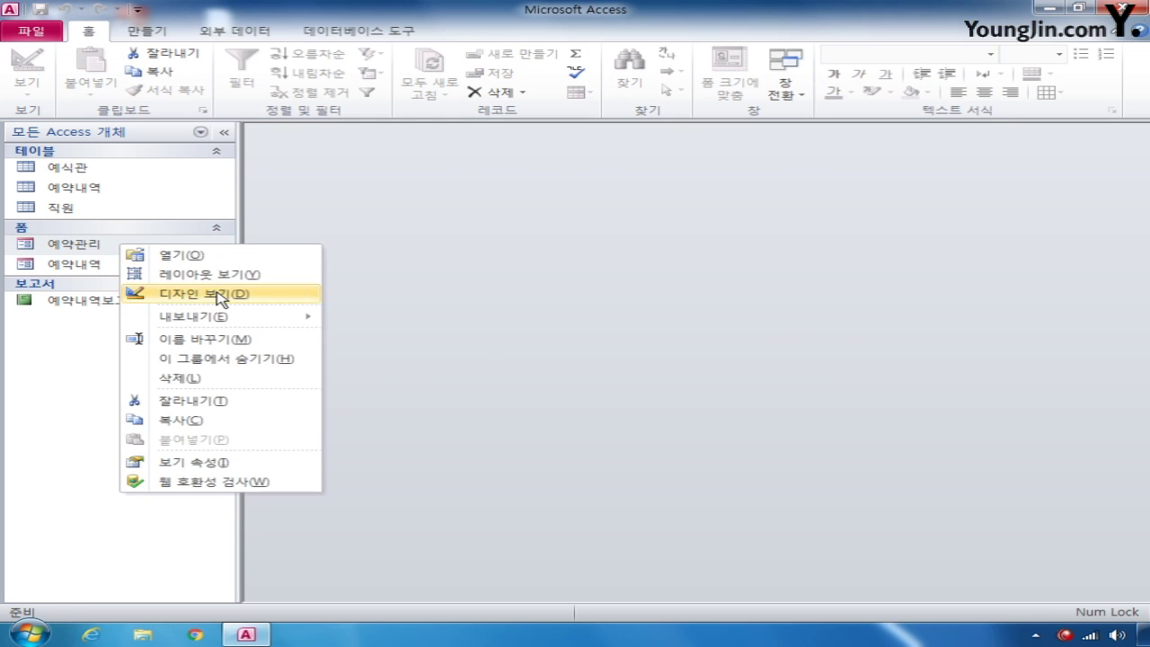
pyautogui.click(207, 290)
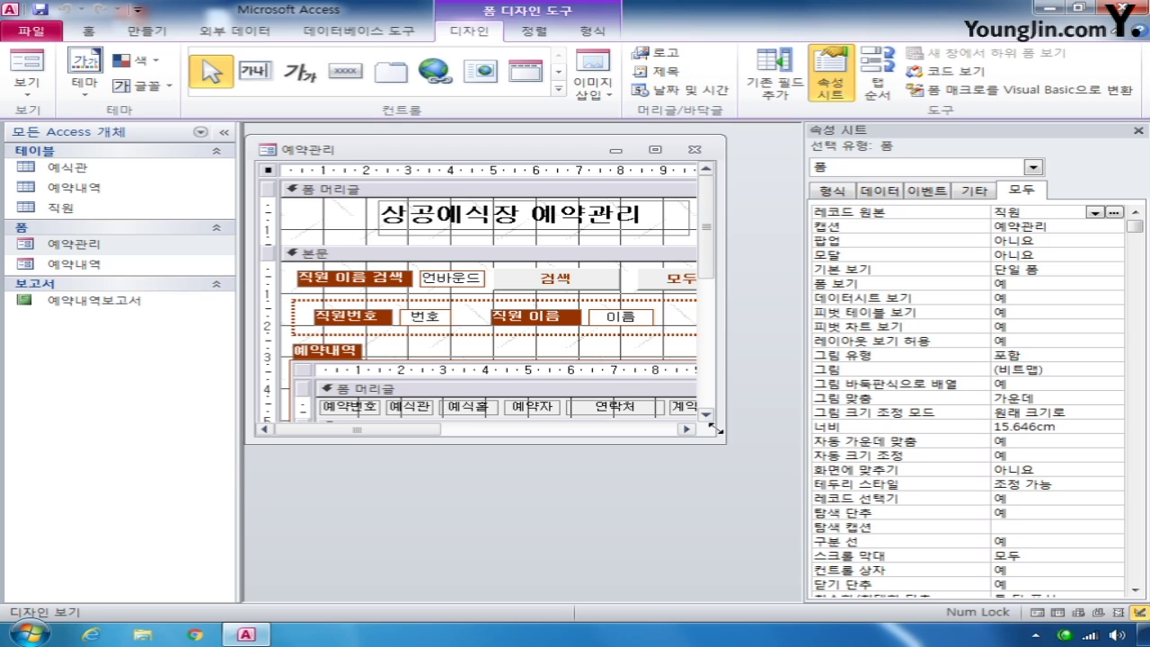
# Step: Create an event procedure for the 예약관리 form's On Activate event and open it in the code editor
pyautogui.click(928, 193)
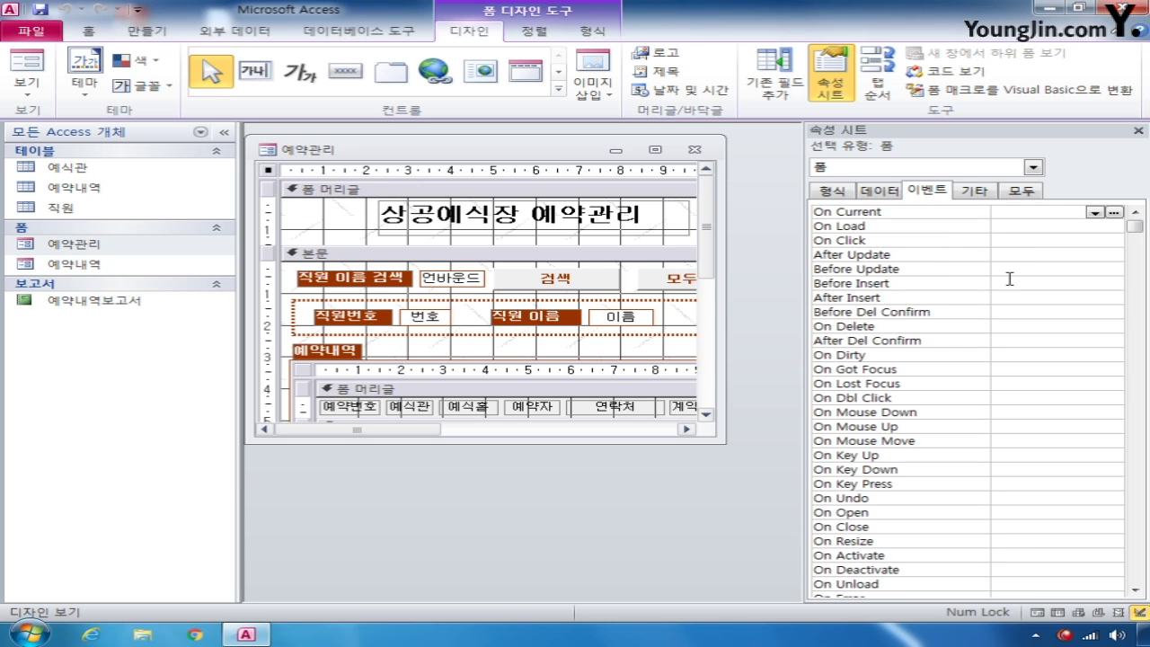
pyautogui.click(1009, 555)
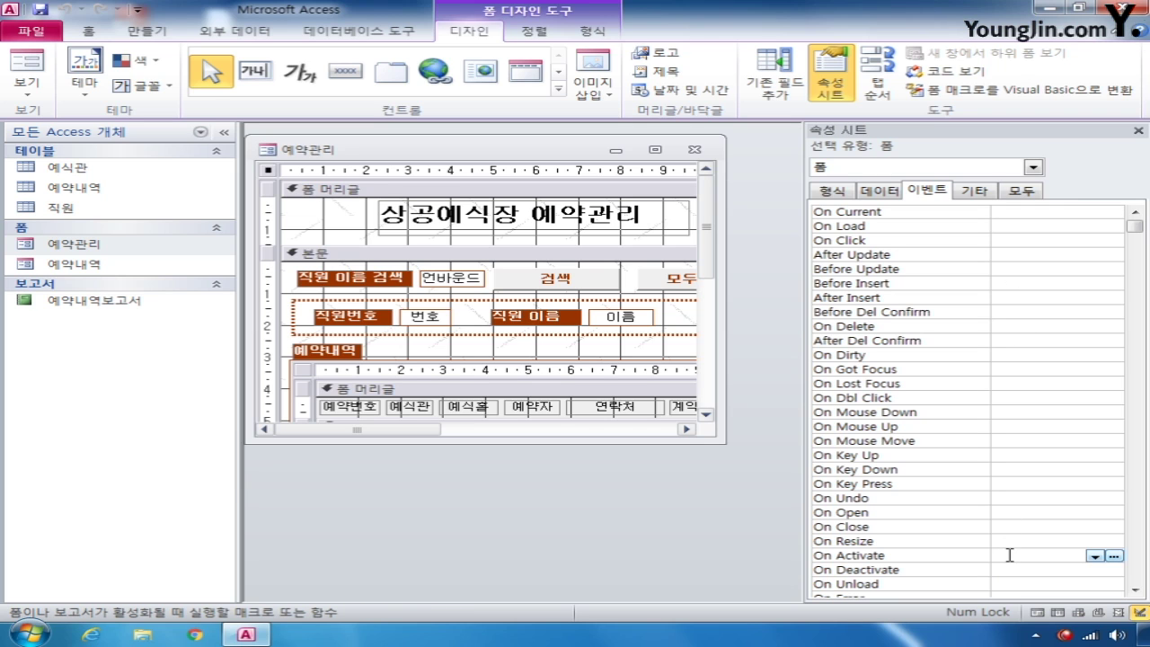
pyautogui.click(1095, 555)
pyautogui.click(1092, 577)
pyautogui.click(1115, 556)
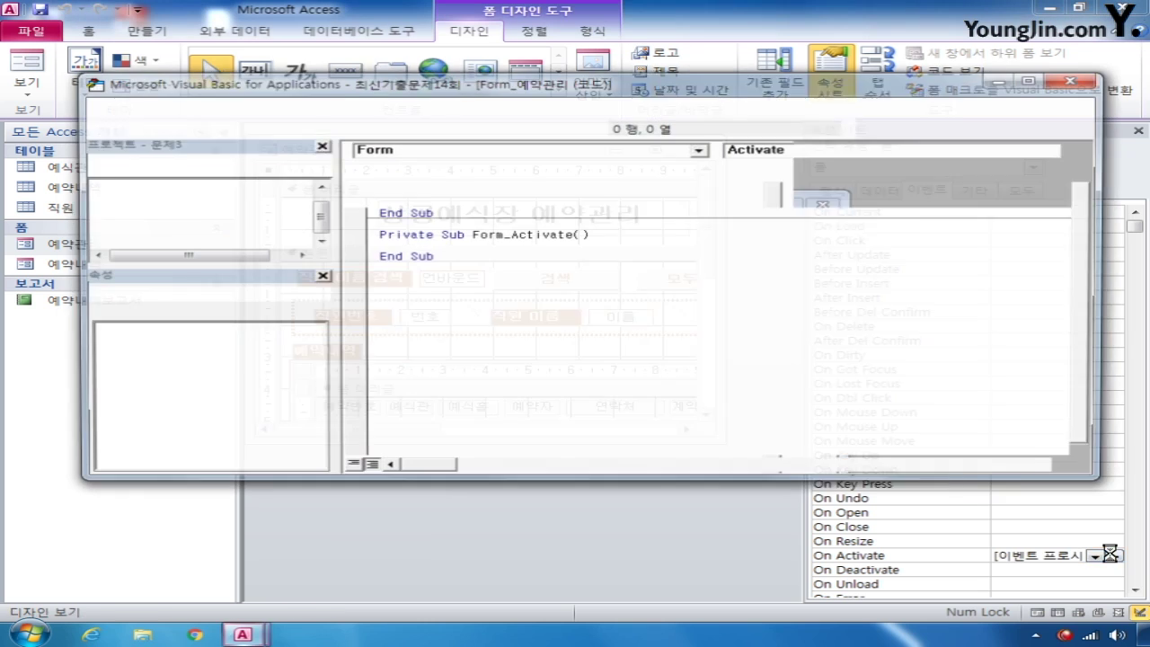
# Step: Add the statement txt이름.SetFocus to the Form_Activate procedure
pyautogui.press('Return')
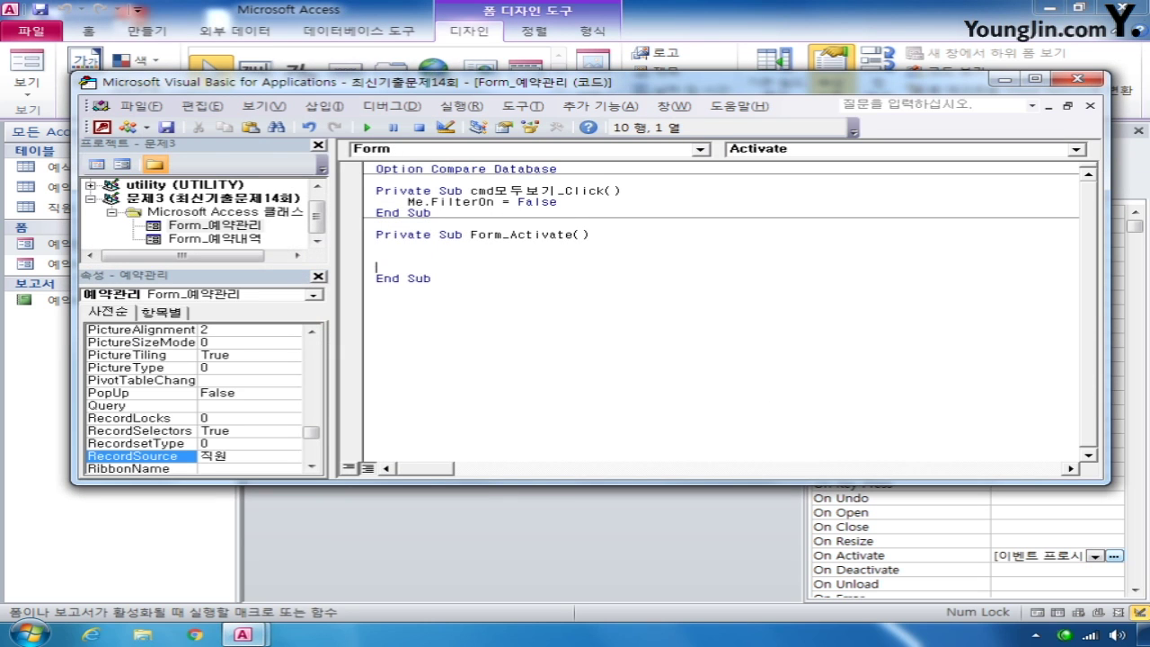
pyautogui.press('Up')
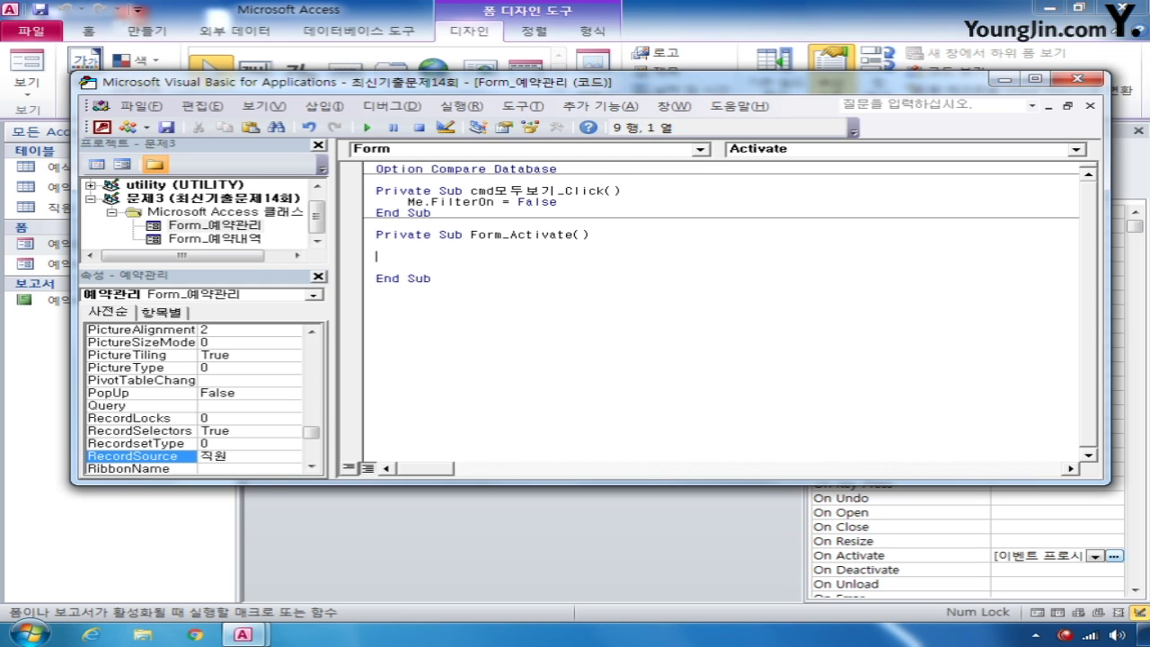
pyautogui.write('txt이름.s')
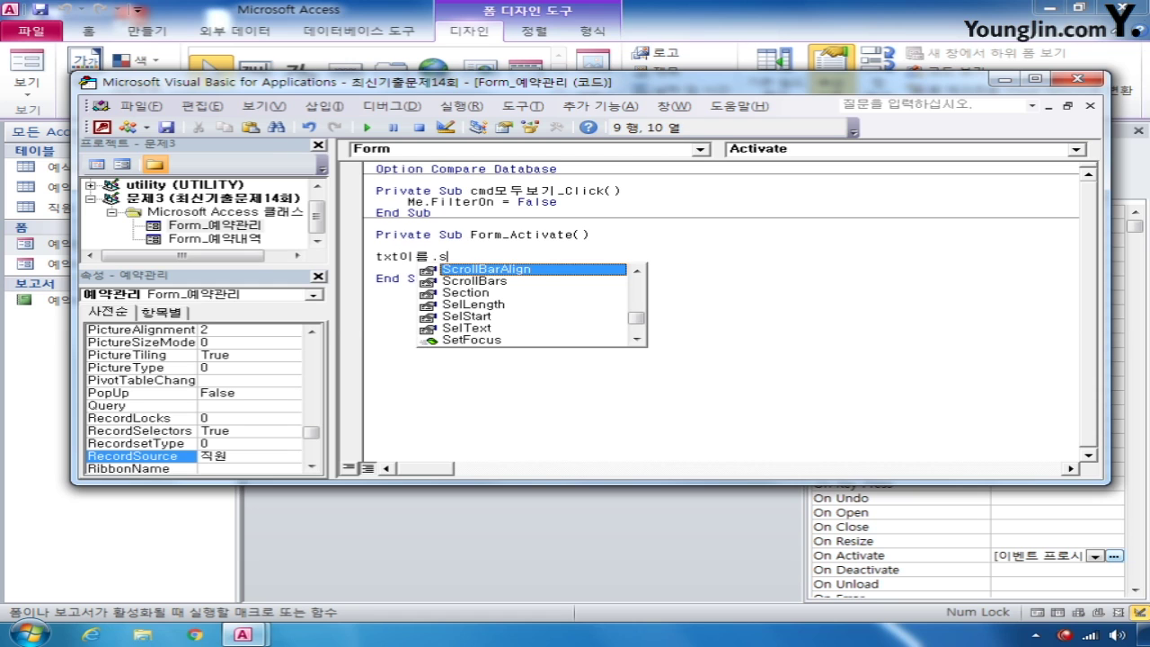
pyautogui.write('et')
pyautogui.press('Tab')
pyautogui.press('Return')
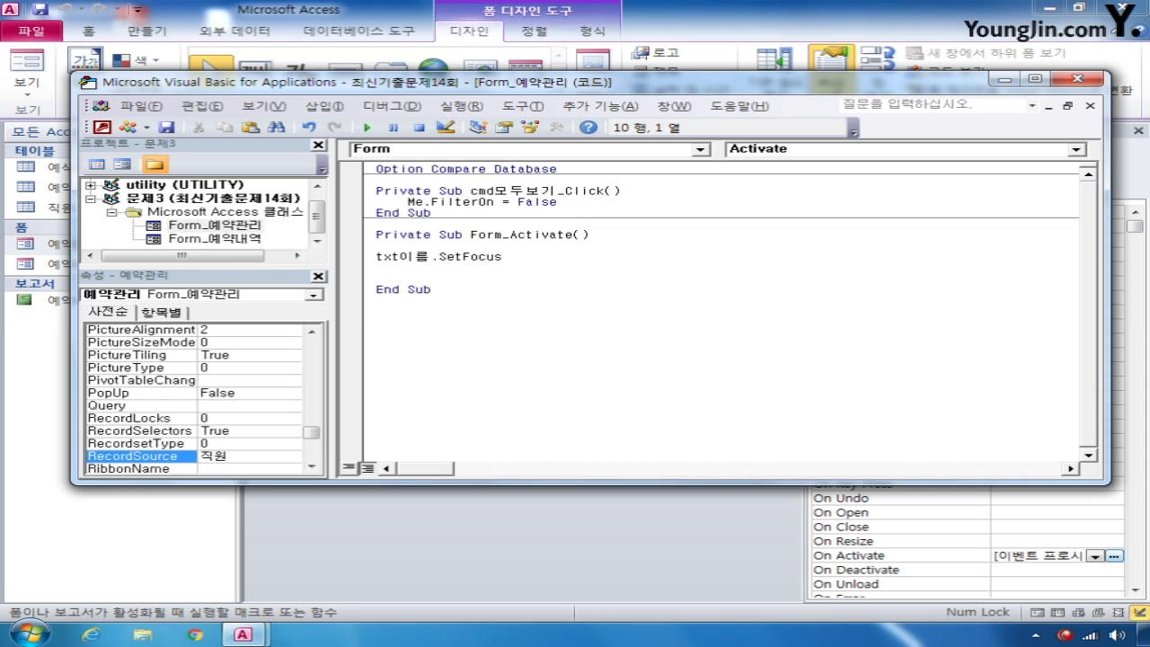
# Step: Add the statement txt이름.FontBold = True below the SetFocus line in the Form_Activate procedure
pyautogui.write('txt이름.')
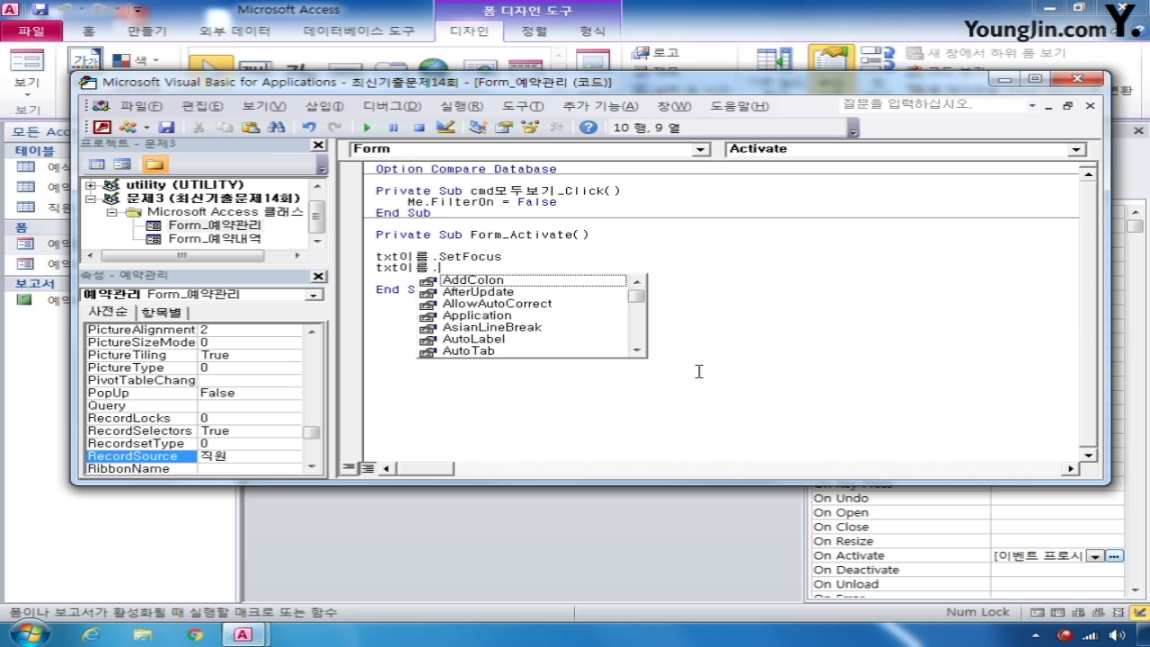
pyautogui.write('font')
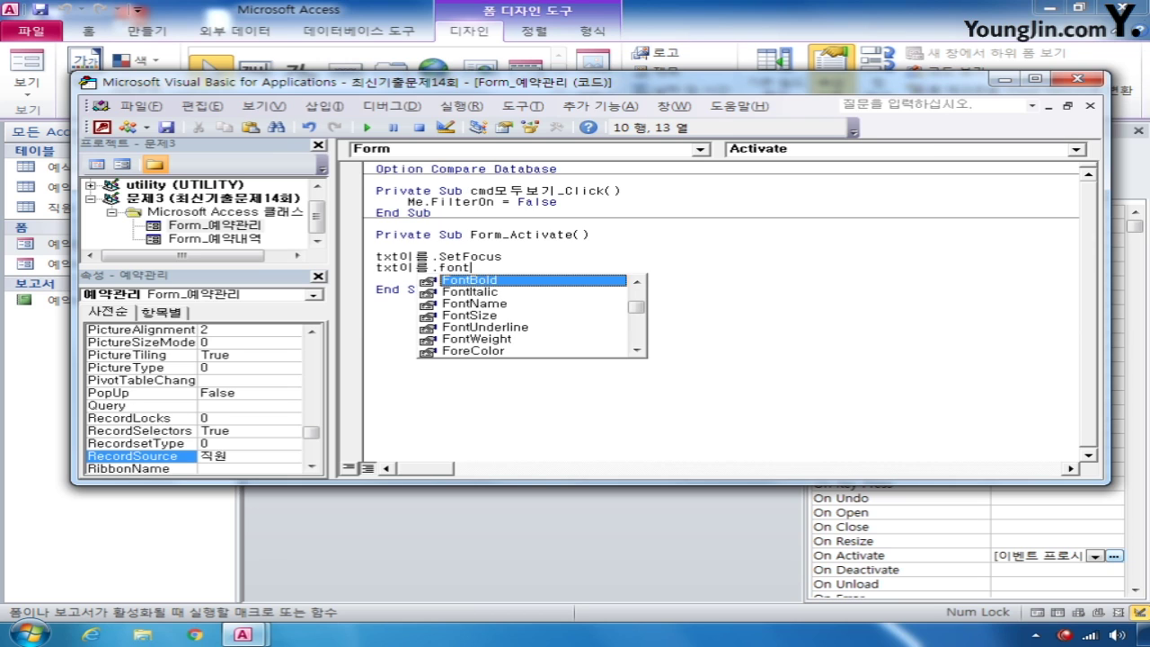
pyautogui.press('Tab')
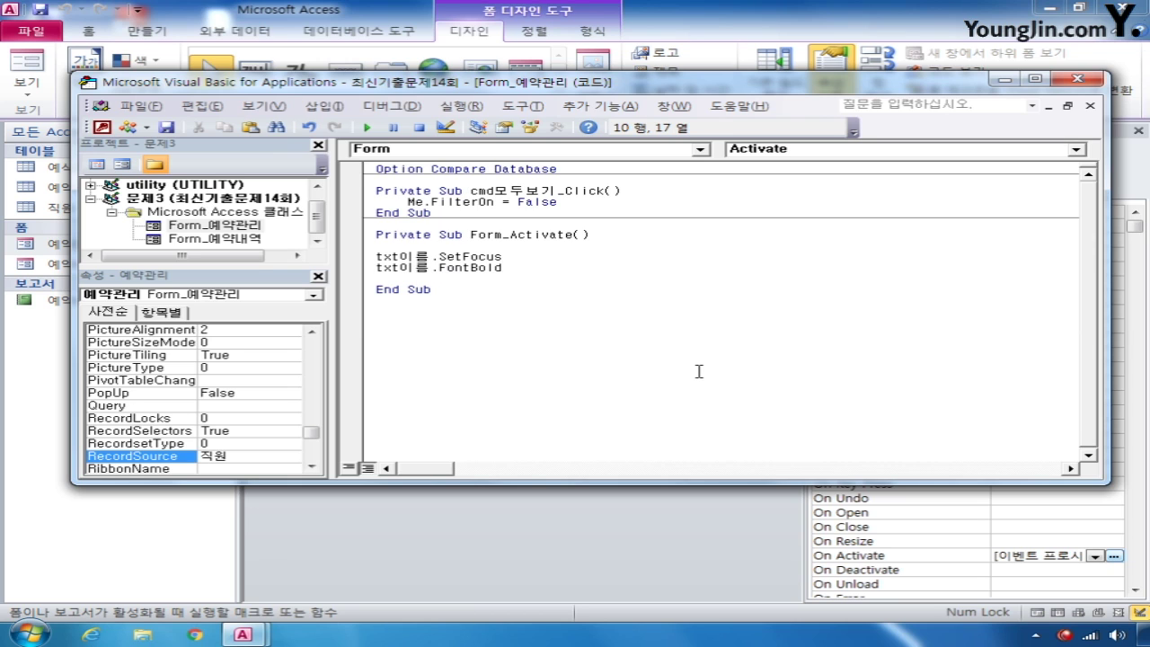
pyautogui.write('= ㅅ')
pyautogui.press('BackSpace')
pyautogui.write('true')
pyautogui.press('Return')
# Step: Close the code editor and the 예약관리 form, saving the form's changes
pyautogui.click(1078, 79)
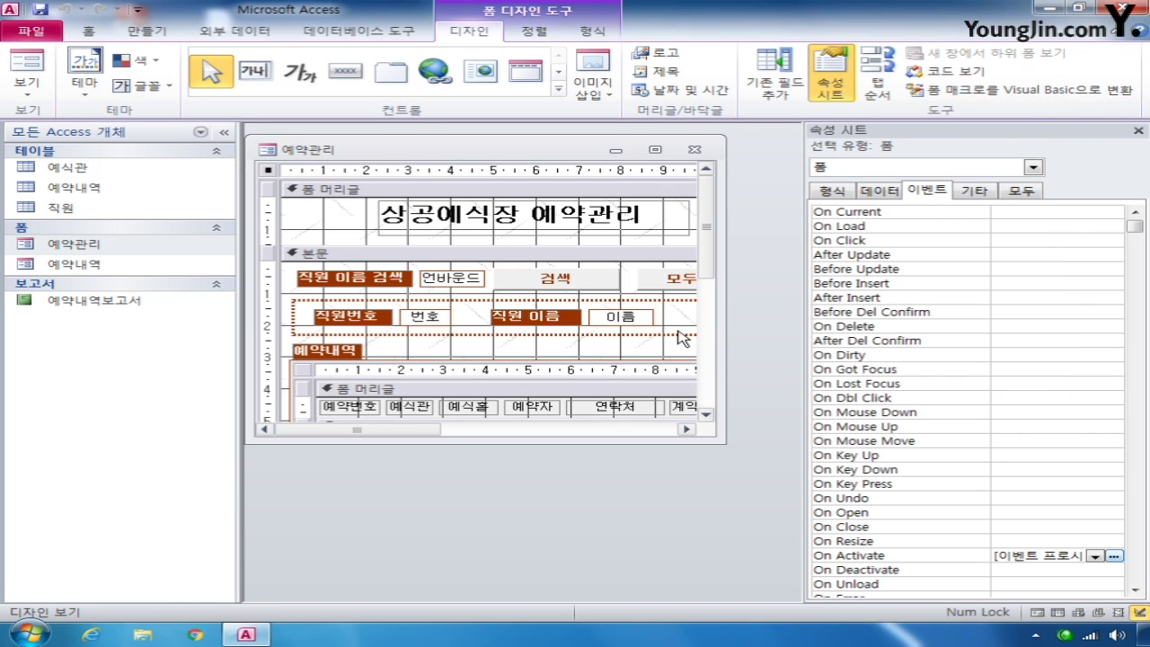
pyautogui.click(694, 149)
pyautogui.click(415, 430)
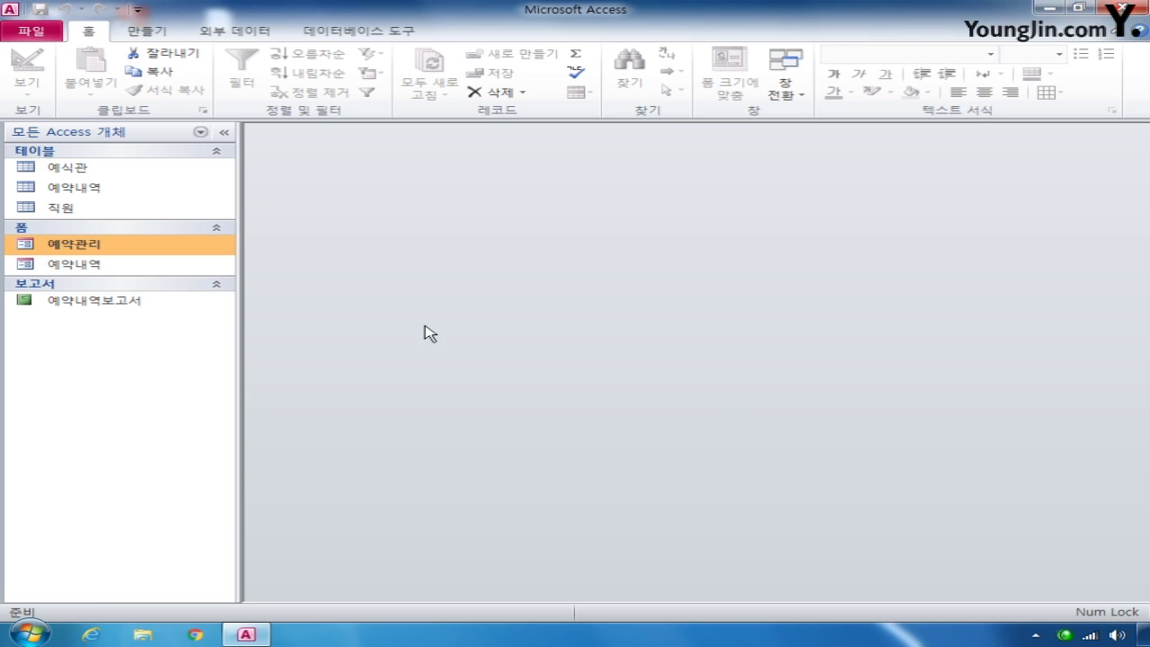
# Step: Open the 예약내역보고서 report in design view and collapse the list of database objects
pyautogui.rightClick(115, 303)
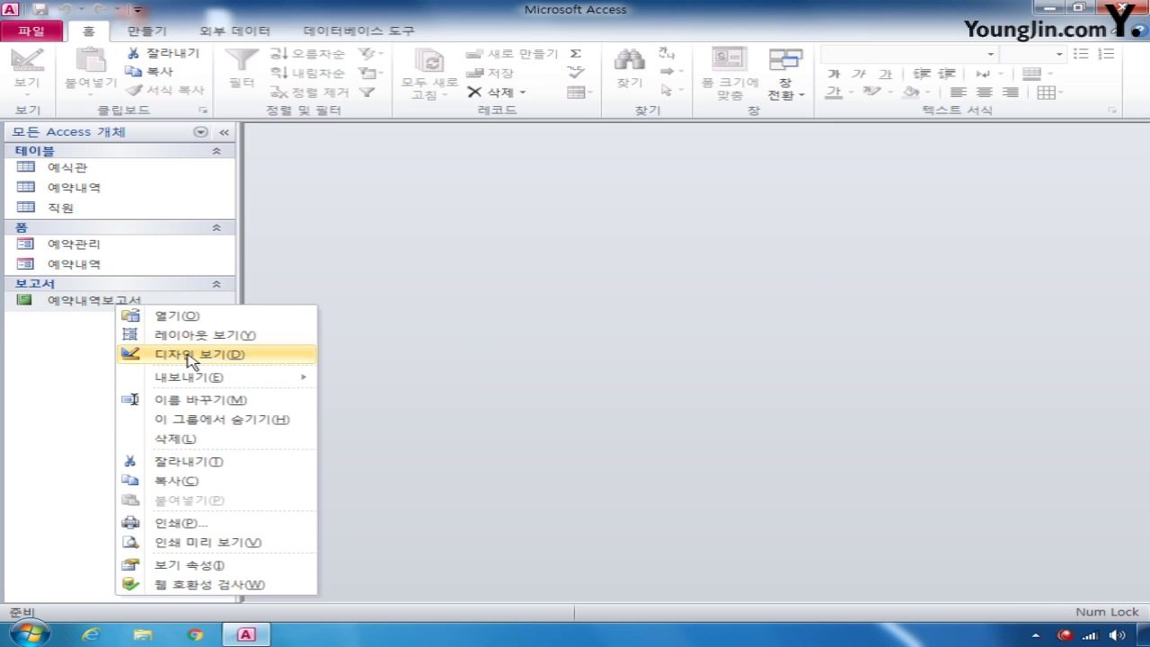
pyautogui.click(190, 354)
pyautogui.click(224, 132)
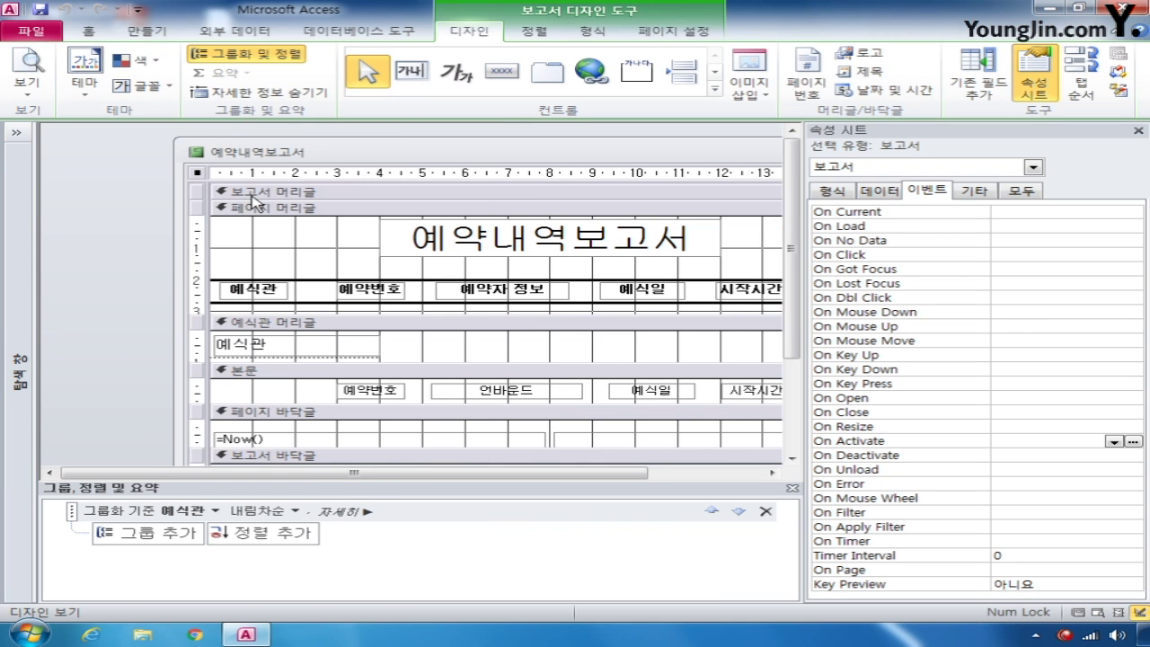
# Step: Set the 예식관 grouping to ascending order (오름차순) and add a second-level sort on 예식일
pyautogui.click(296, 511)
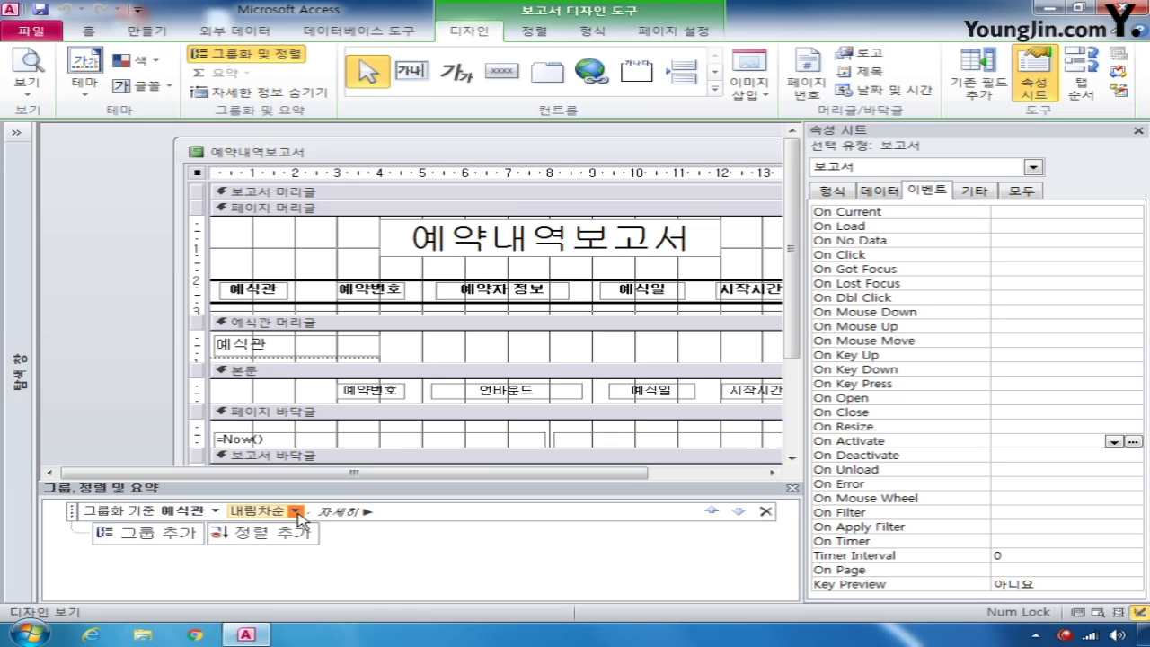
pyautogui.click(274, 526)
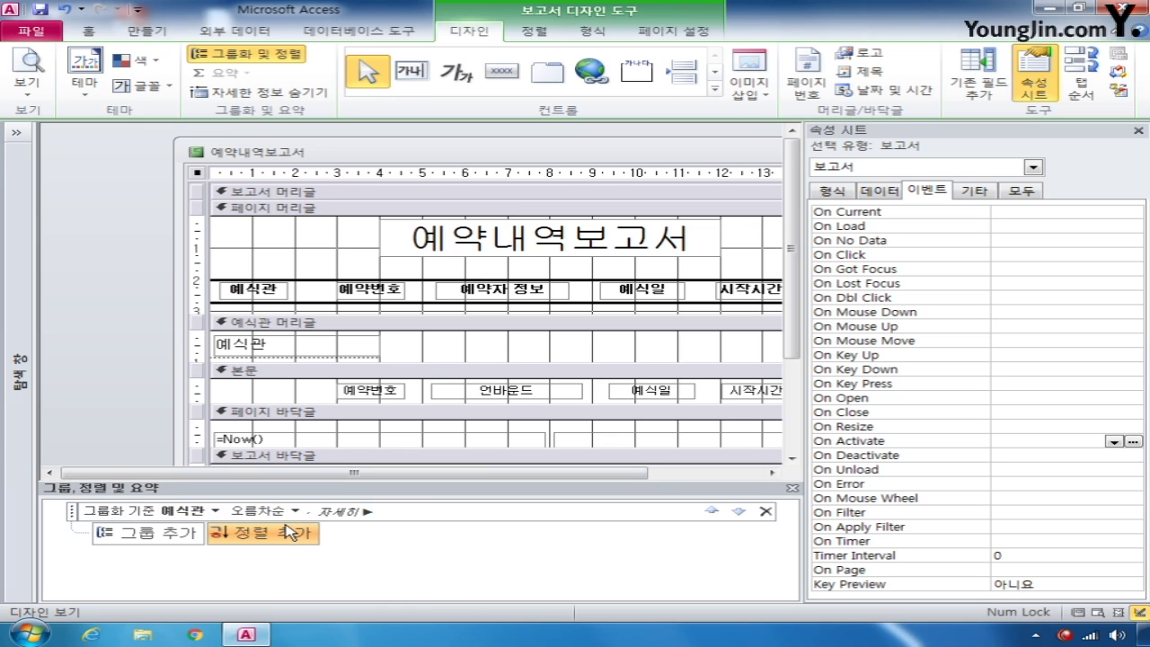
pyautogui.click(288, 531)
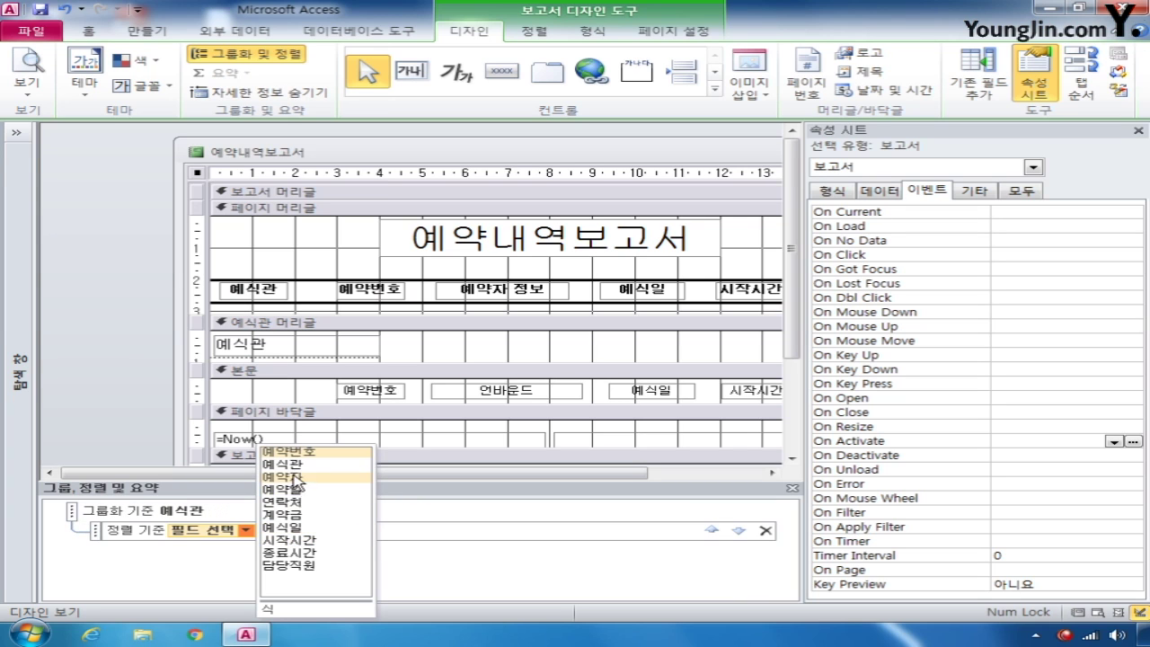
pyautogui.click(293, 528)
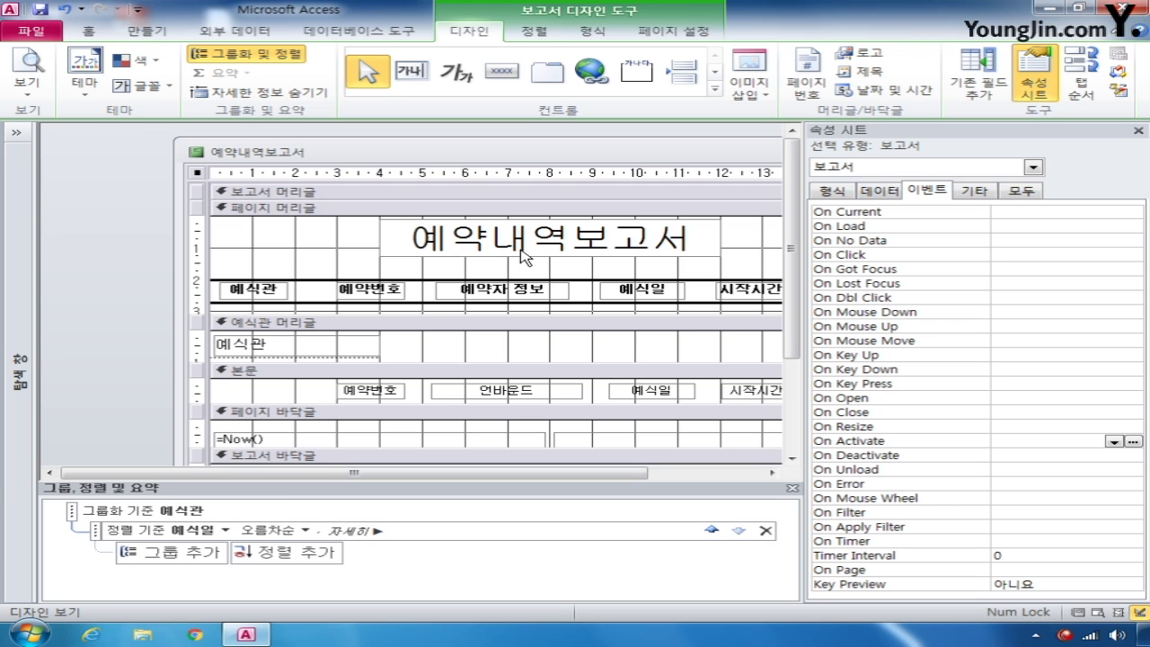
# Step: Convert the 예식관 text box in the 예식관 group header to a list box
pyautogui.click(329, 345)
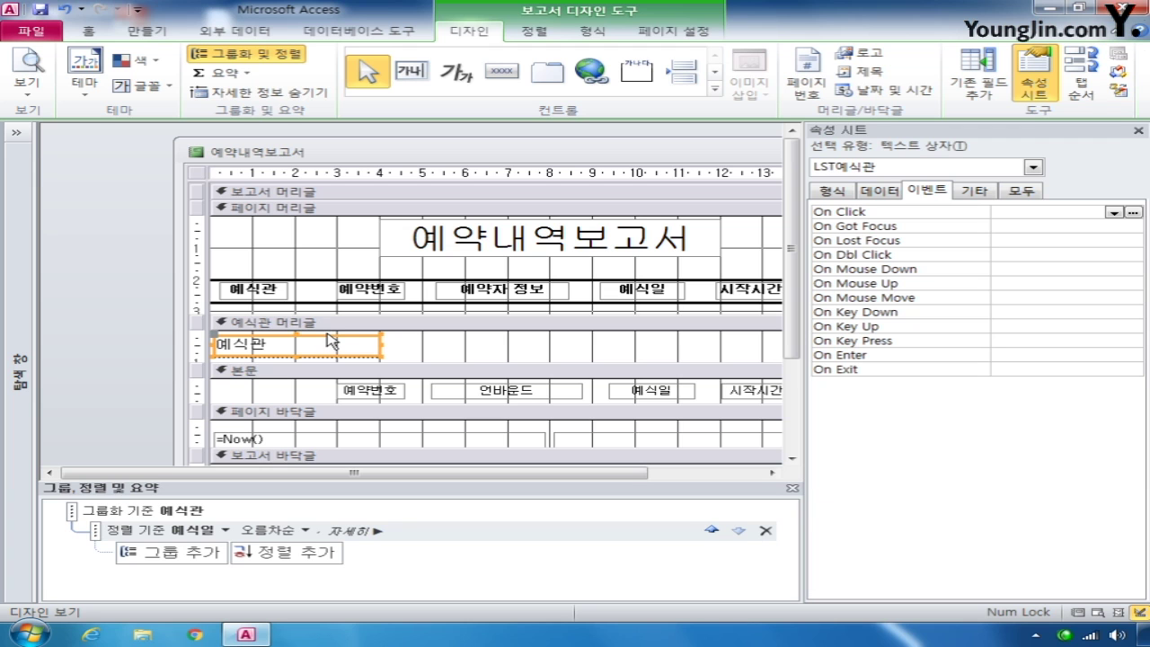
pyautogui.rightClick(329, 340)
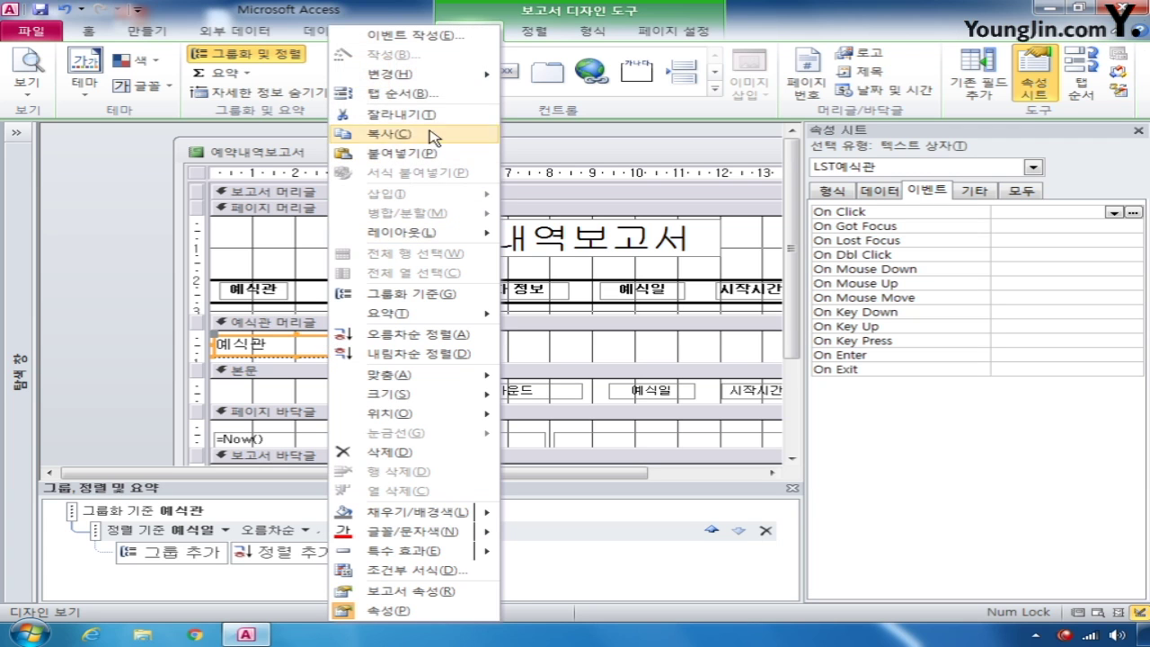
pyautogui.moveTo(449, 78)
pyautogui.click(580, 117)
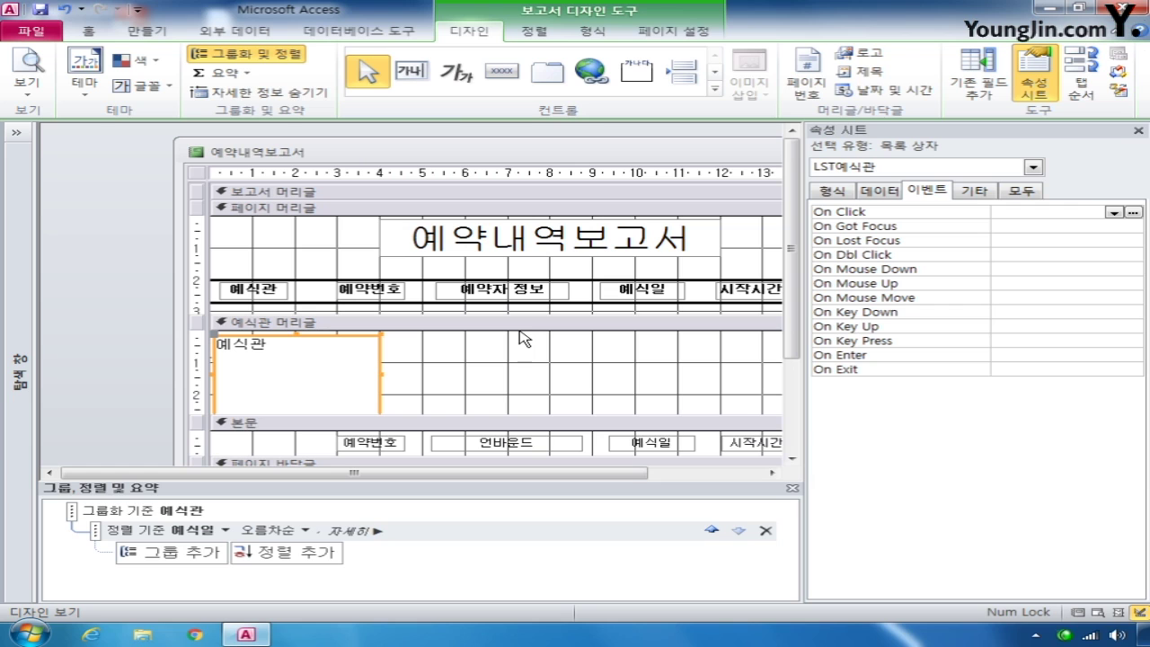
# Step: Start building a row source query for the LST예식관 list box and add the 예식관 table to it
pyautogui.click(881, 190)
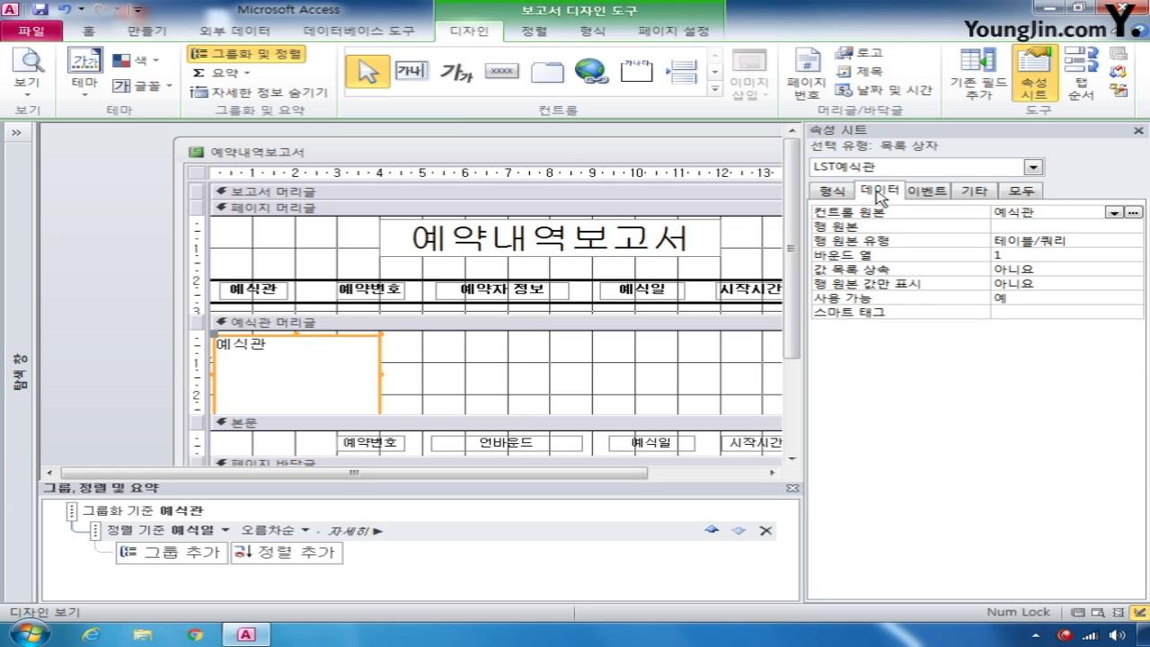
pyautogui.click(1040, 228)
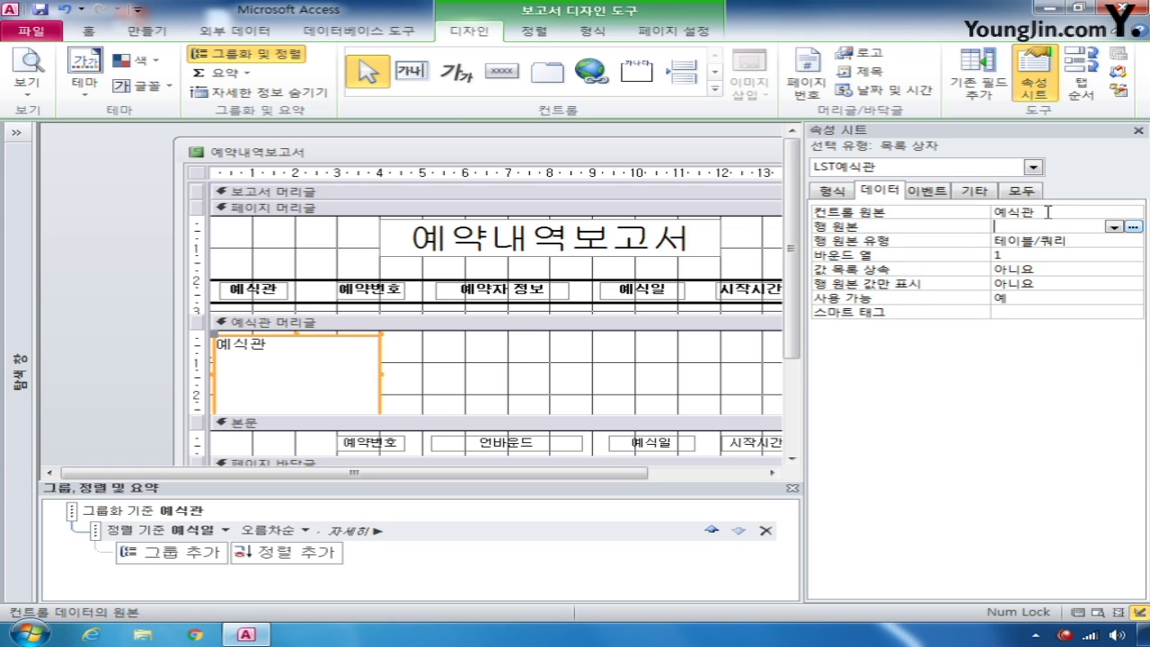
pyautogui.click(1048, 213)
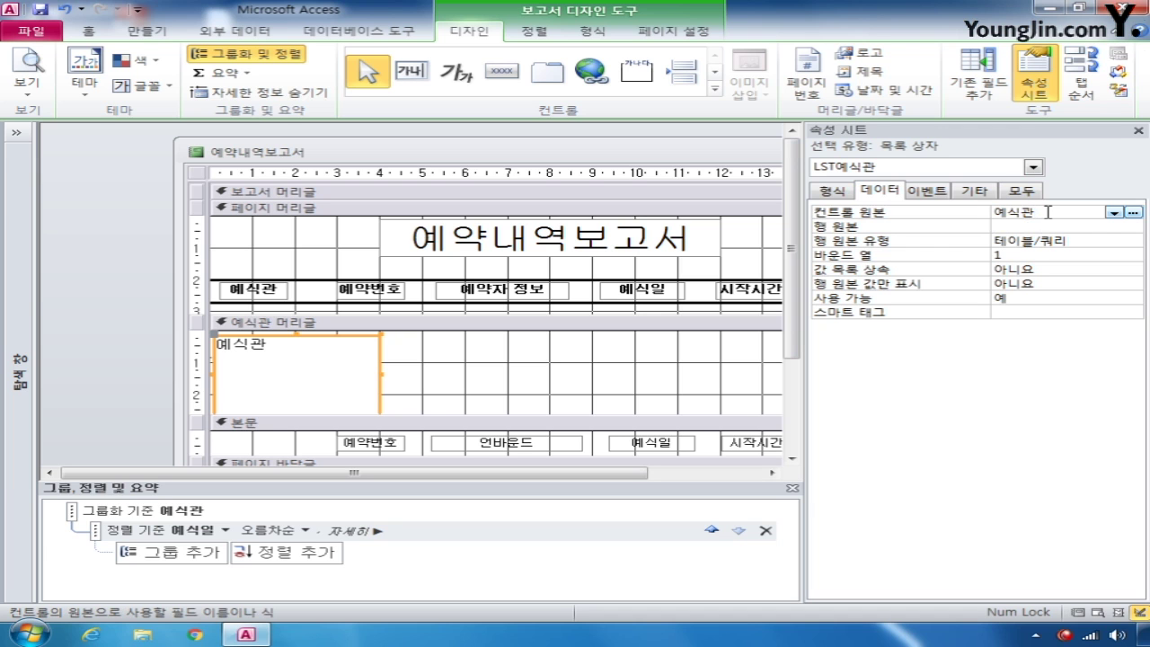
pyautogui.click(1034, 228)
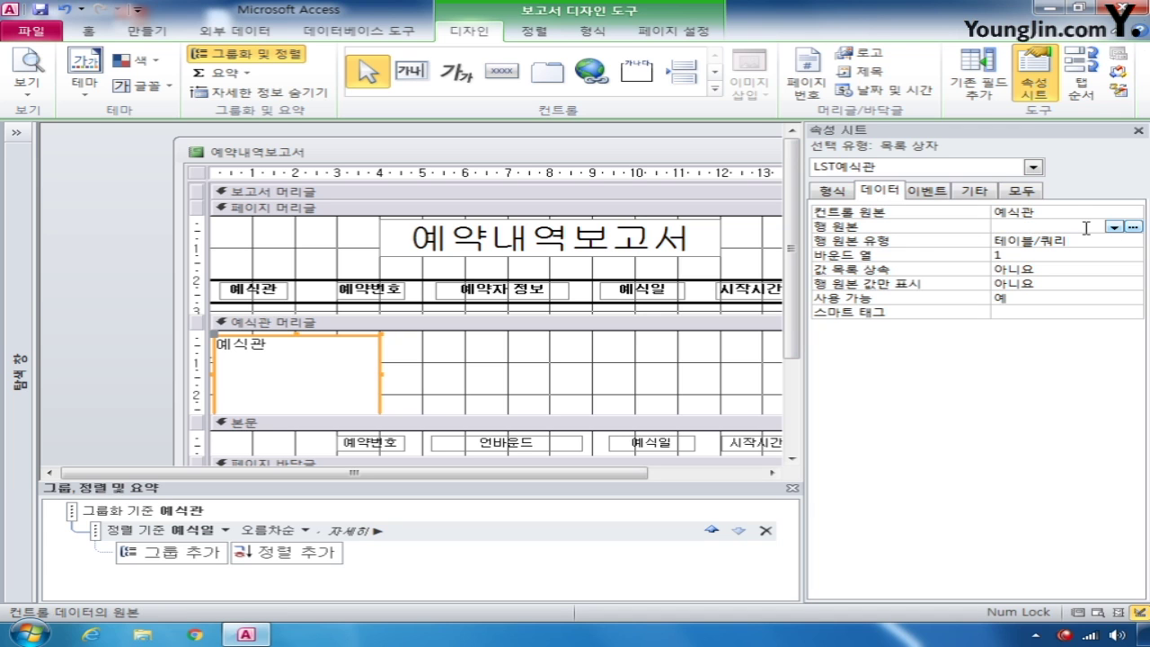
pyautogui.click(1134, 226)
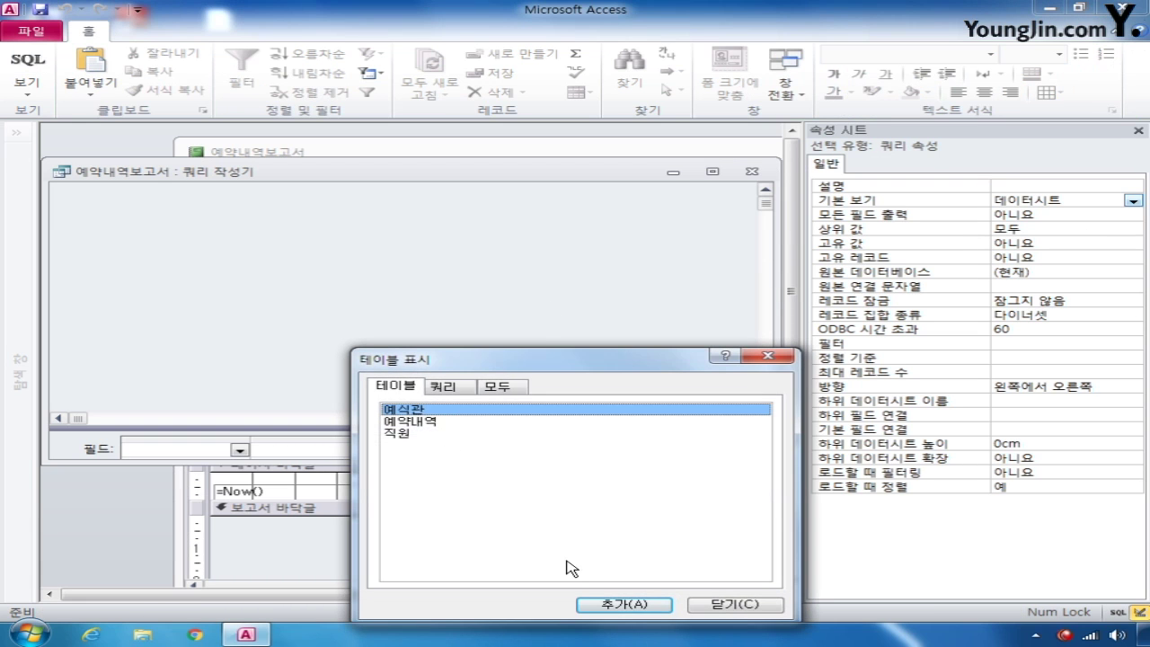
pyautogui.click(623, 604)
pyautogui.click(695, 608)
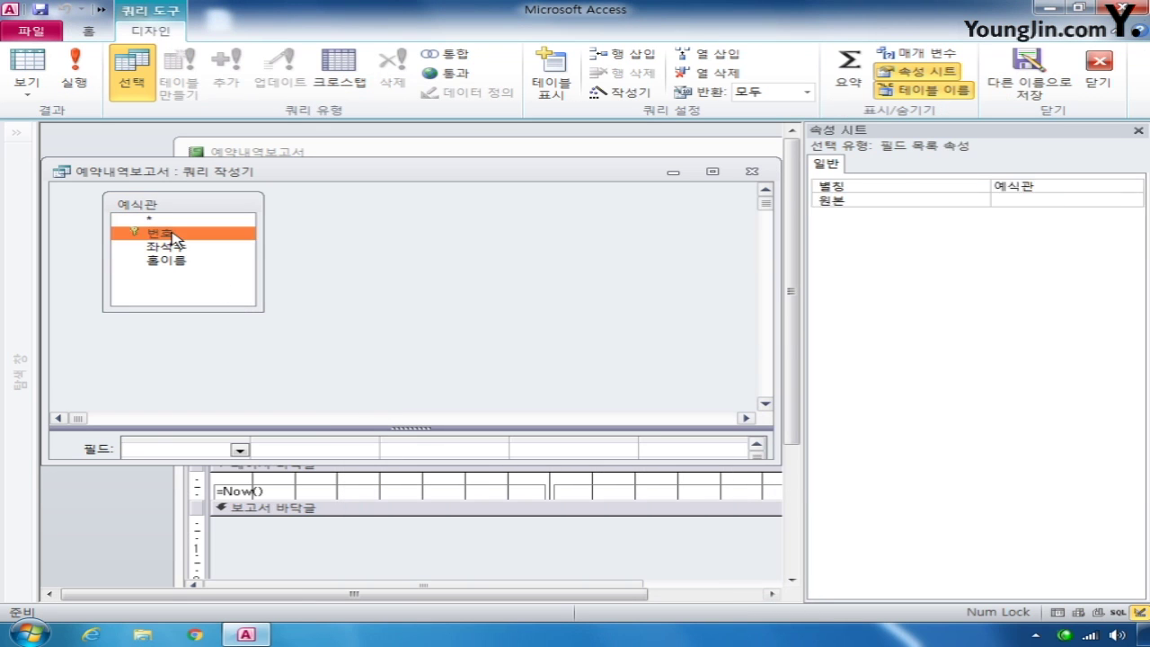
# Step: Add the fields 번호, 홀이름 and 좌석수 to the query and save it as the list box's row source
pyautogui.doubleClick(170, 235)
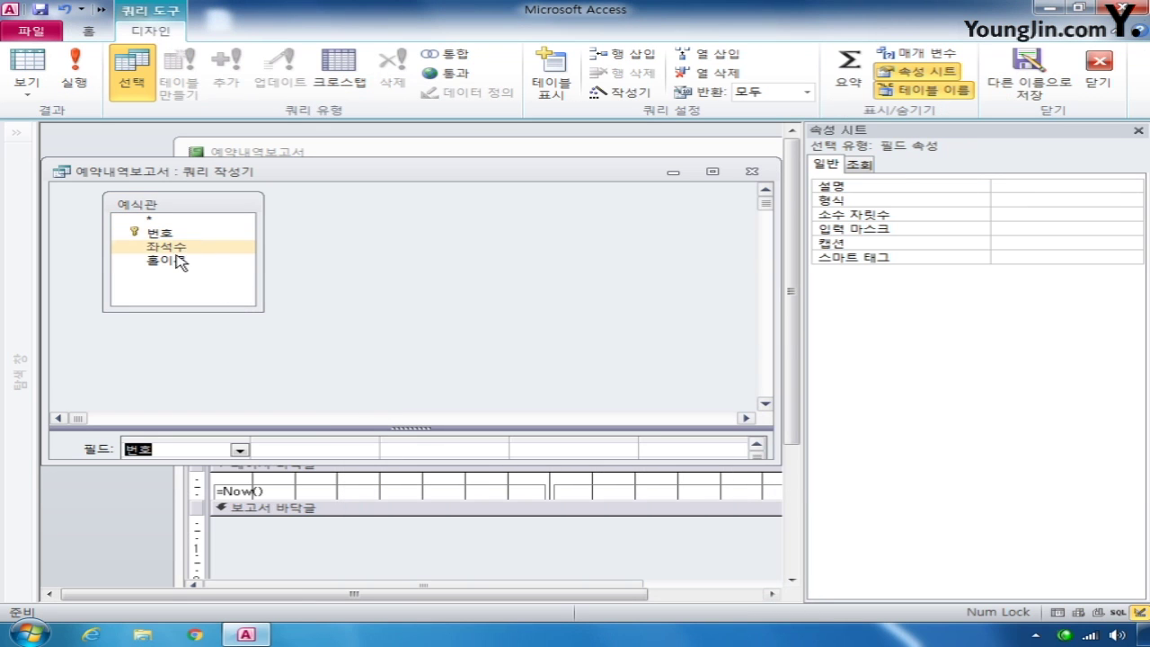
pyautogui.doubleClick(176, 261)
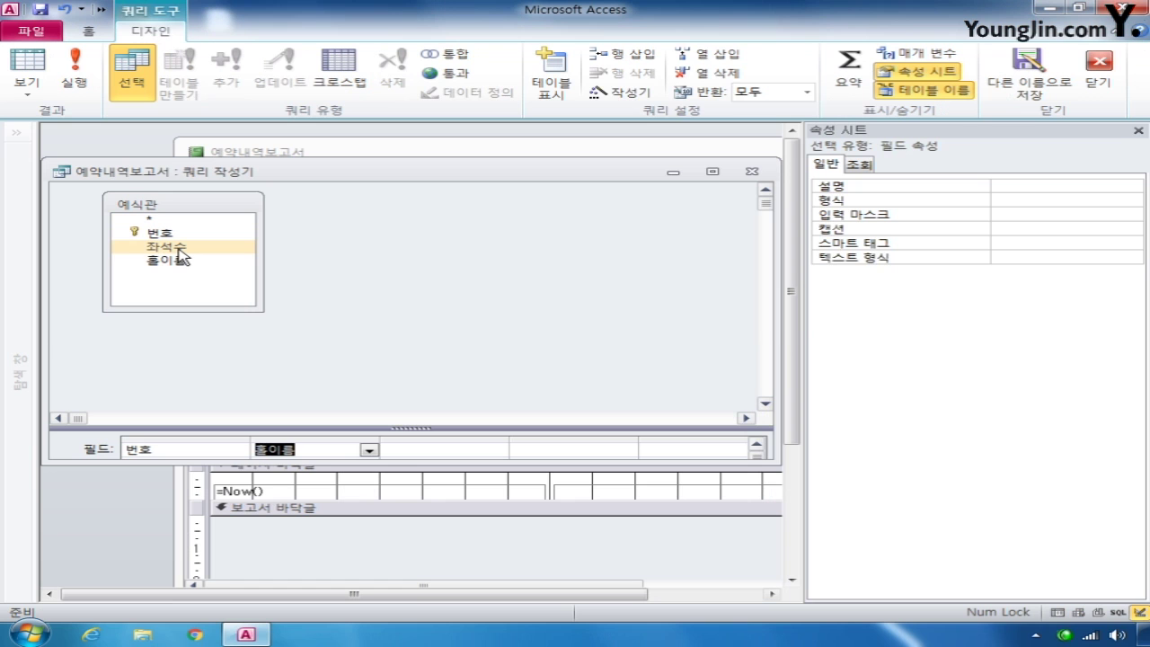
pyautogui.doubleClick(177, 248)
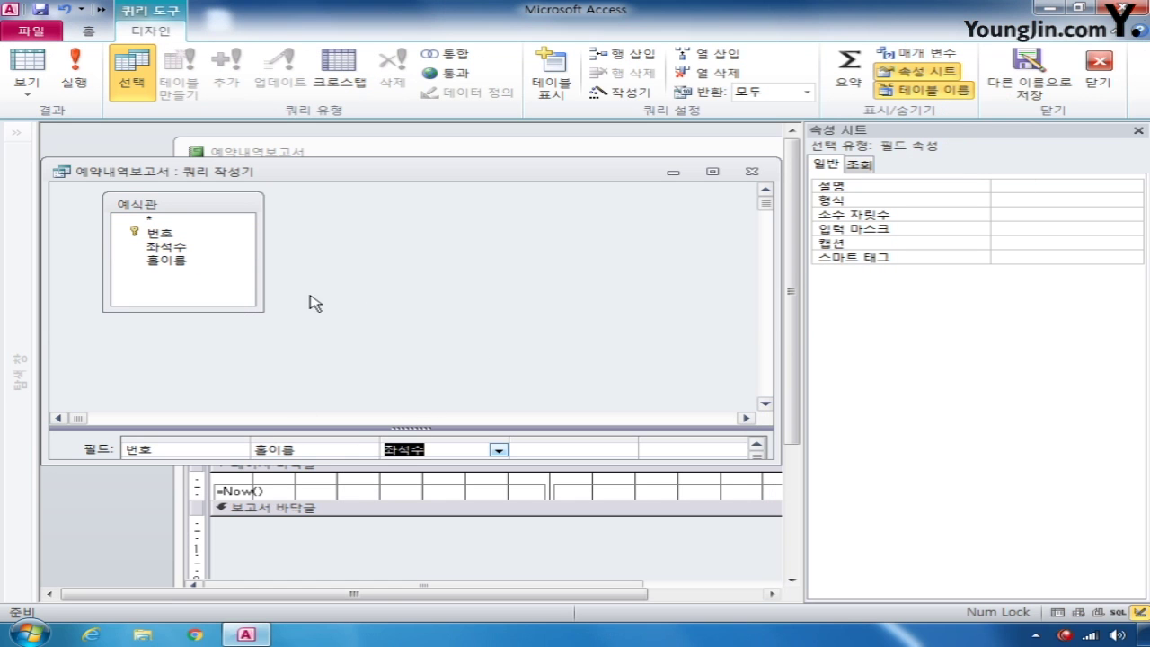
pyautogui.click(751, 171)
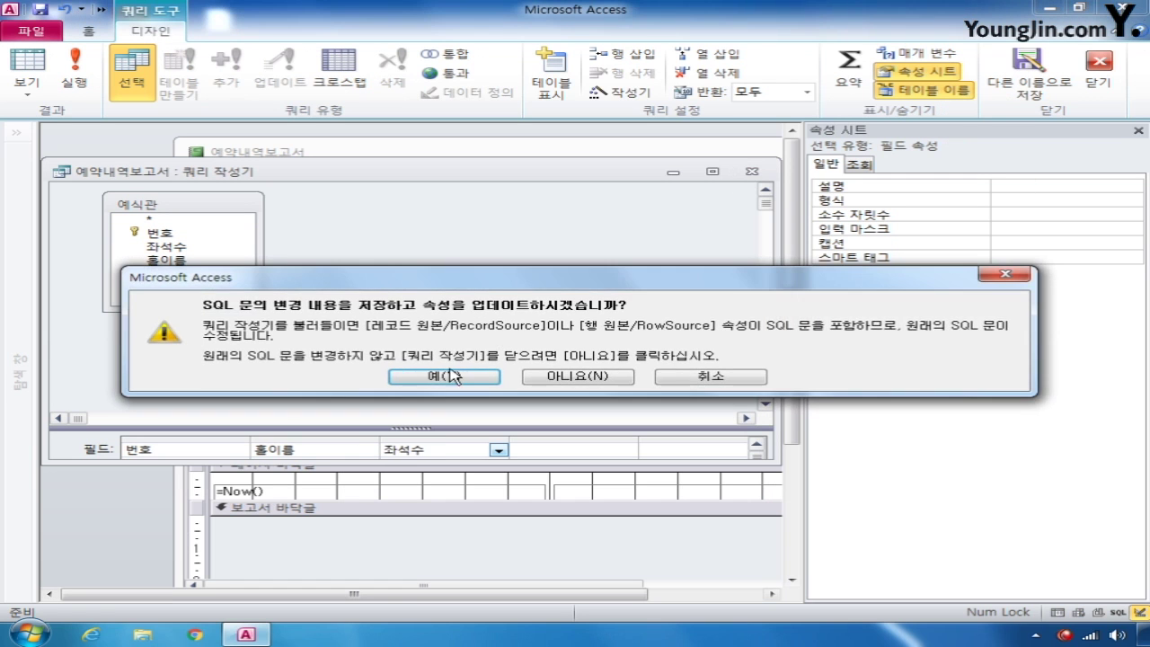
pyautogui.click(454, 376)
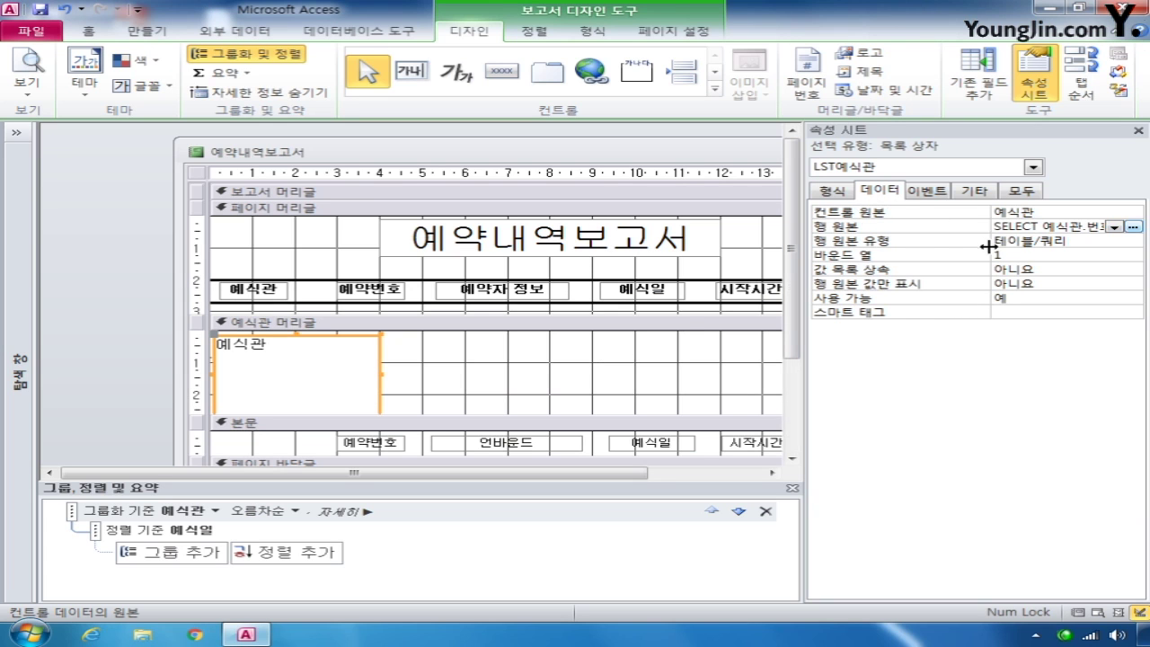
# Step: Set the LST예식관 list box's column count to 3 and its column widths to 0;2;1
pyautogui.click(1027, 227)
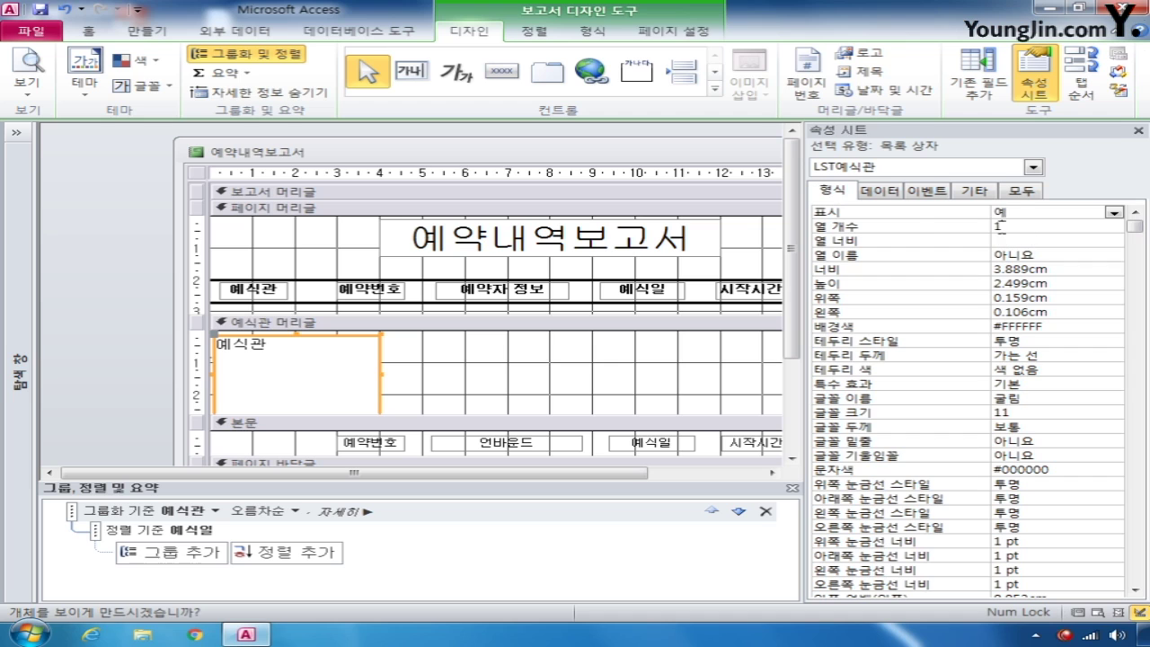
pyautogui.write('3')
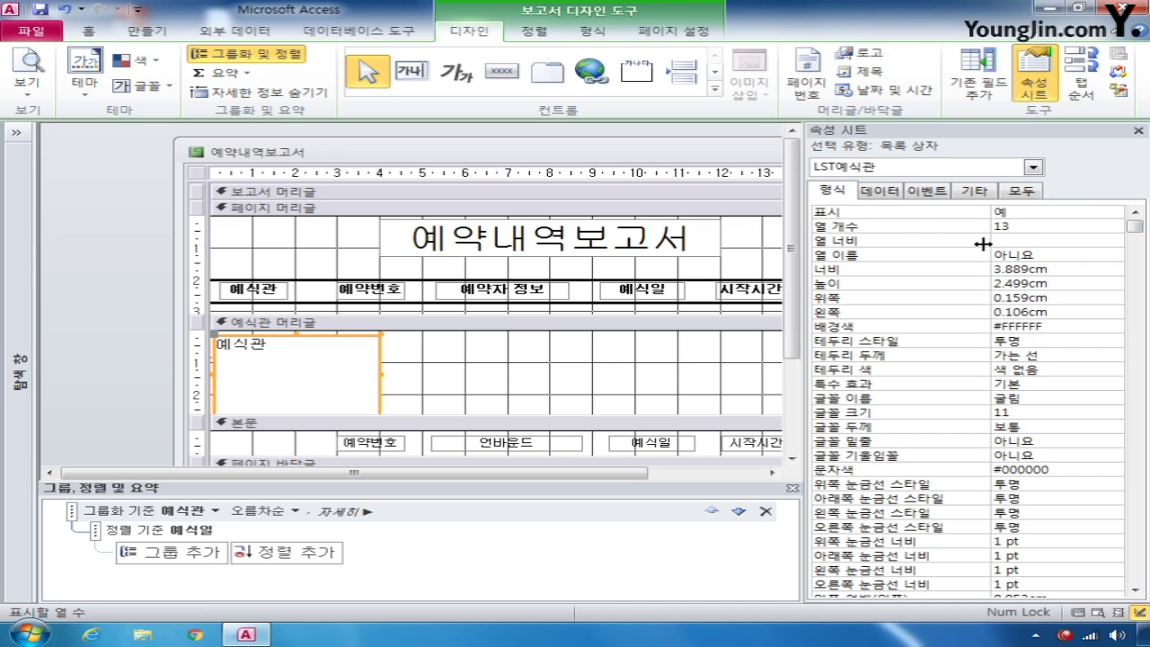
pyautogui.click(953, 230)
pyautogui.write('3')
pyautogui.click(1018, 240)
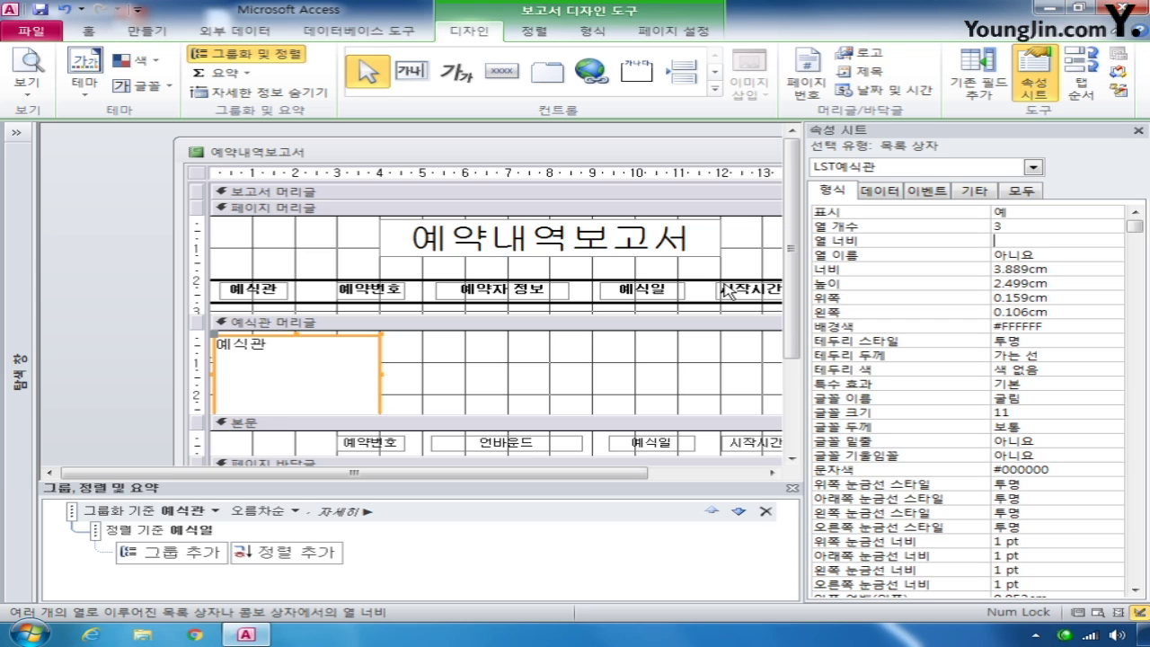
pyautogui.write('0;2;1')
# Step: Set the control source of the txt예약자정보 text box to =[예약자] & [연락처]
pyautogui.click(1033, 168)
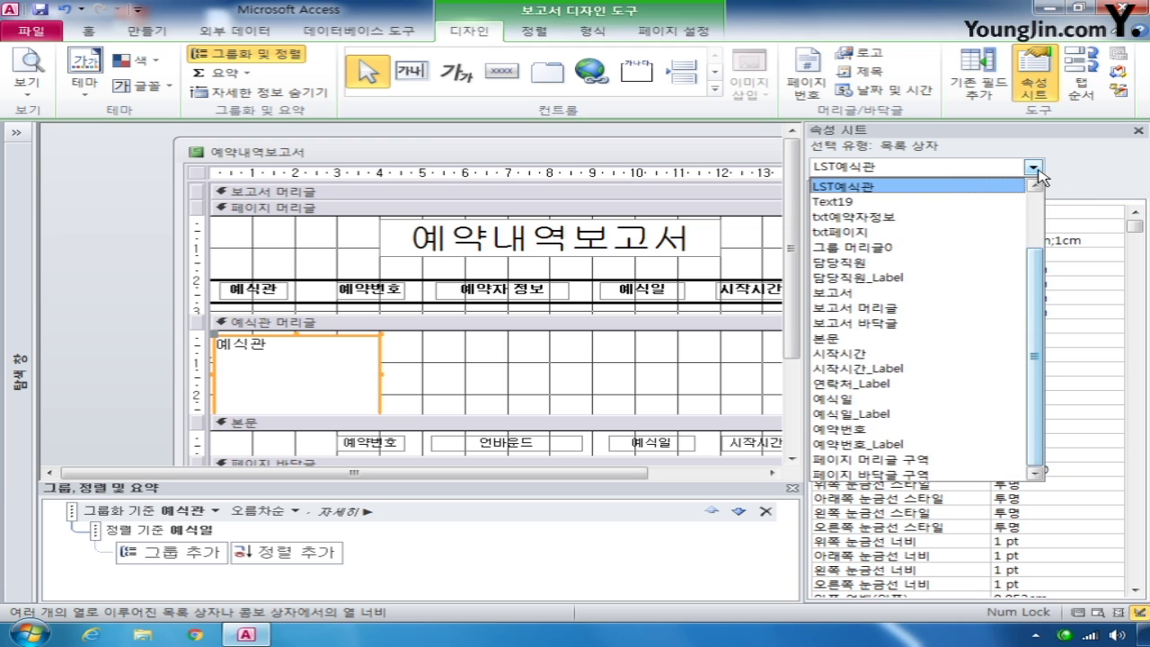
pyautogui.click(975, 218)
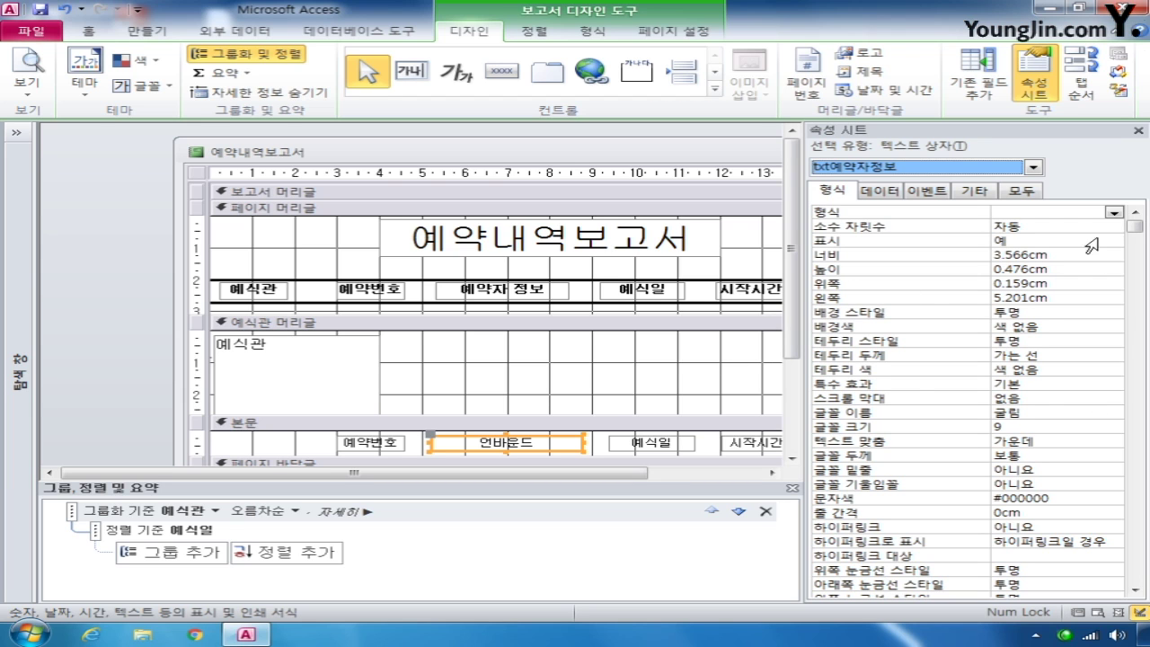
pyautogui.click(1023, 190)
pyautogui.click(1034, 227)
pyautogui.rightClick(1035, 227)
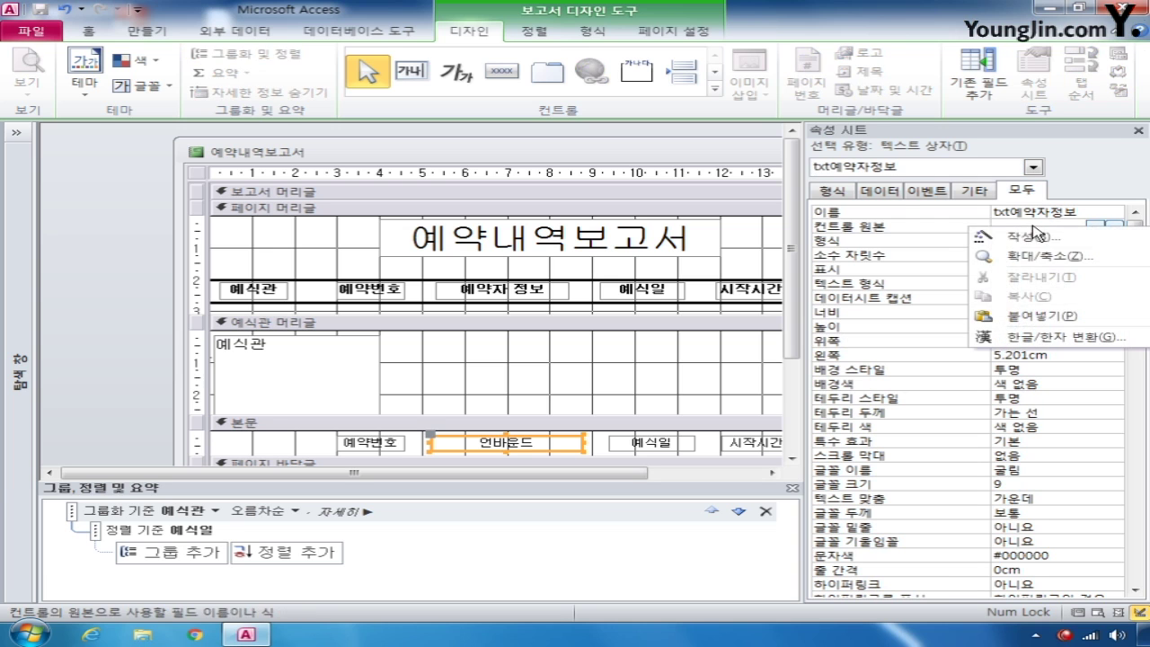
pyautogui.click(997, 261)
pyautogui.write('=')
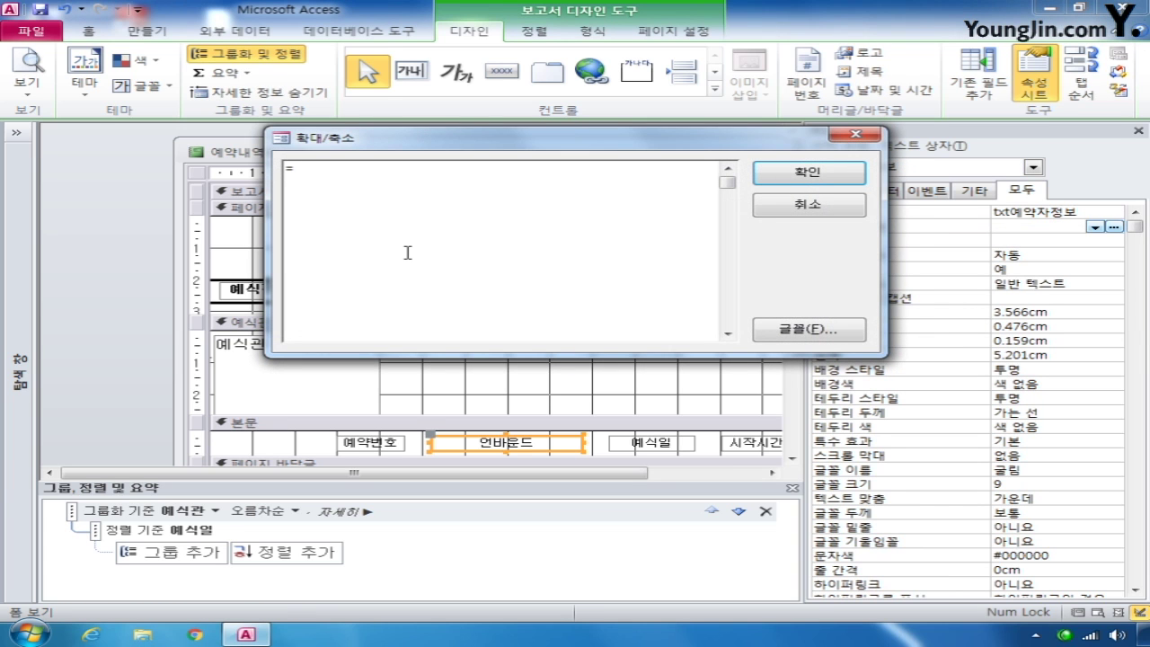
pyautogui.write('[예약자] &')
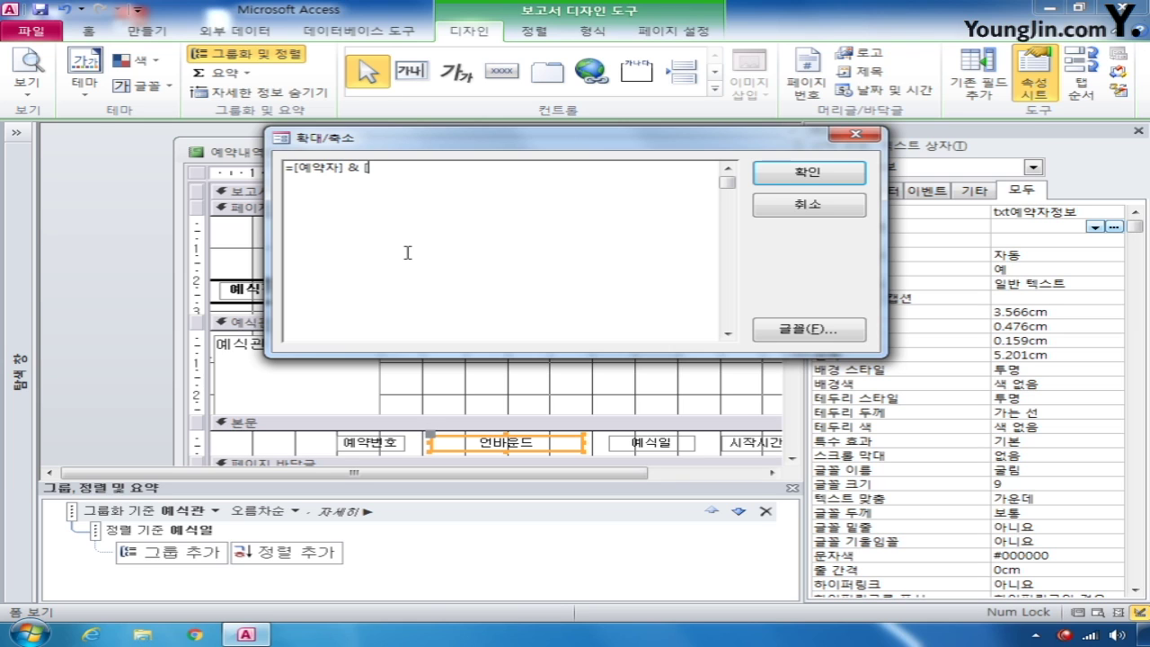
pyautogui.write(' [연락처')
pyautogui.click(795, 174)
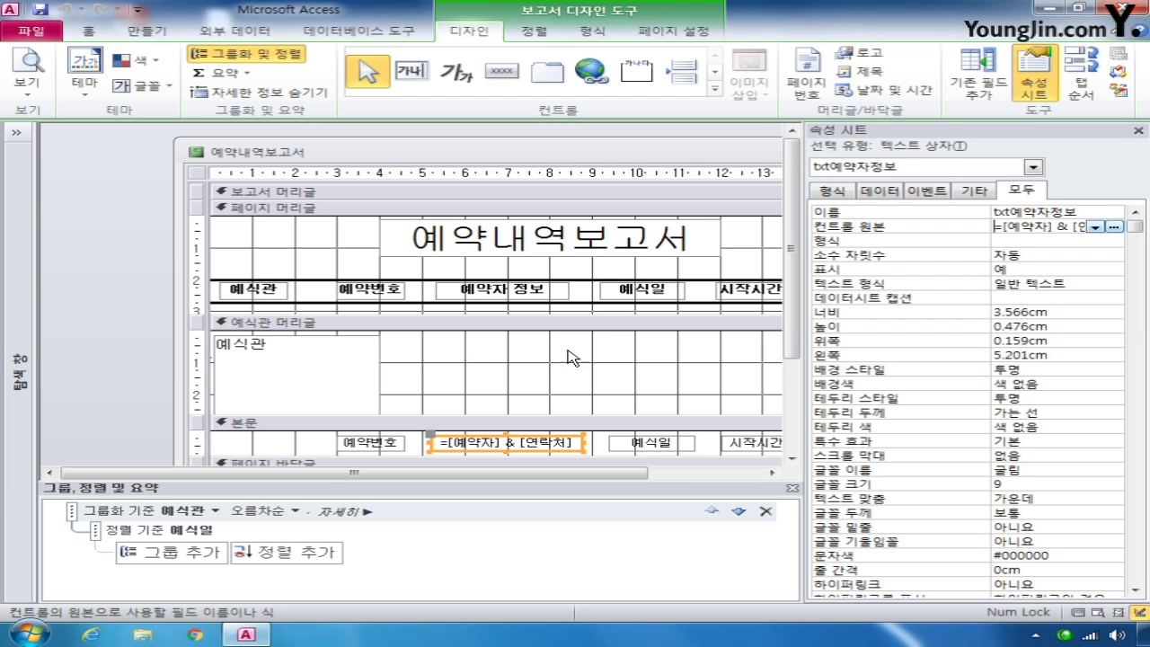
# Step: Show a footer section for the 예식관 group in the report's grouping options
pyautogui.click(355, 512)
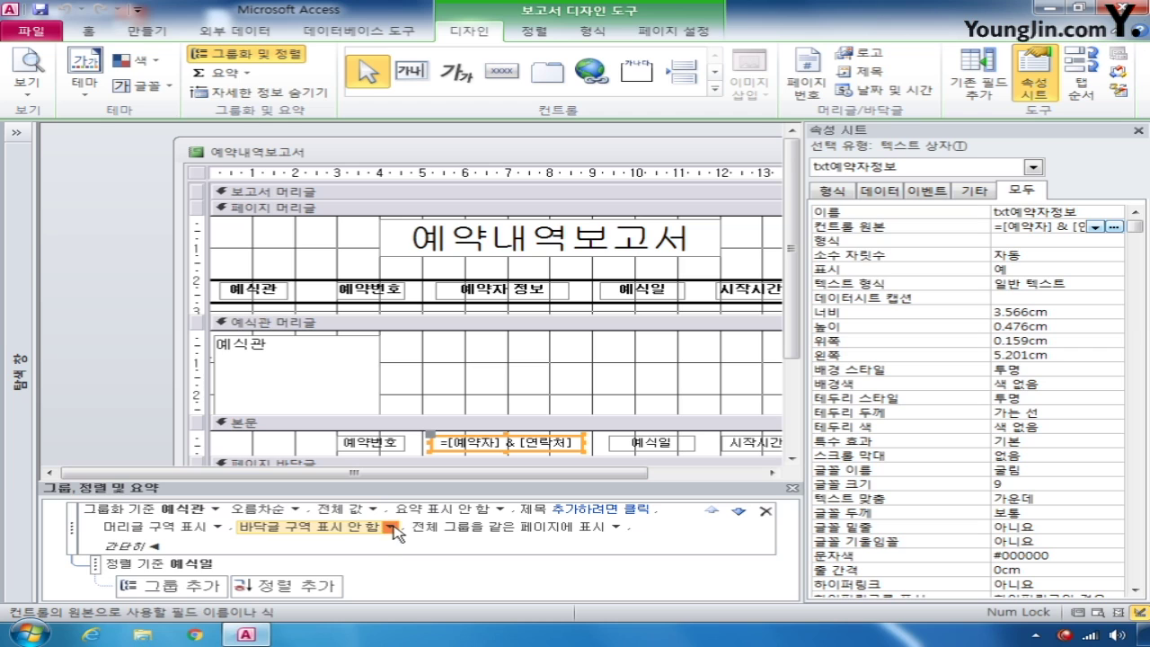
pyautogui.click(388, 528)
pyautogui.click(341, 552)
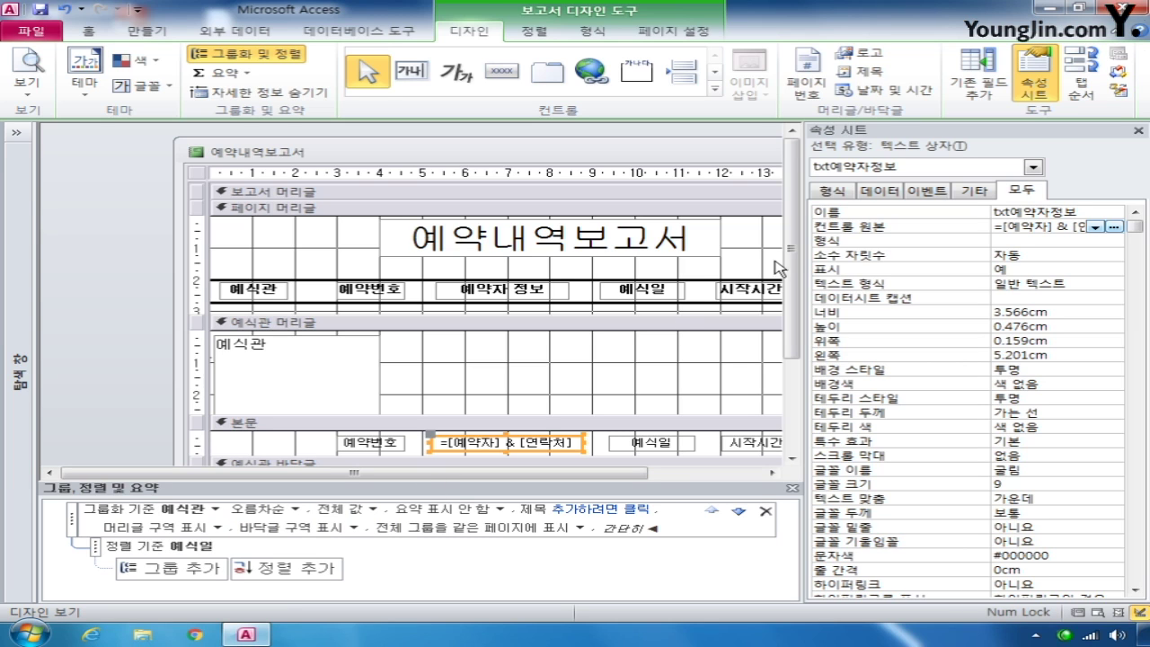
# Step: Draw a text box about 2.4 cm wide and 0.8 cm high in the 예식관 footer, below the 시작시간 and 담당직원 fields
pyautogui.moveTo(795, 256); pyautogui.dragTo(793, 338)
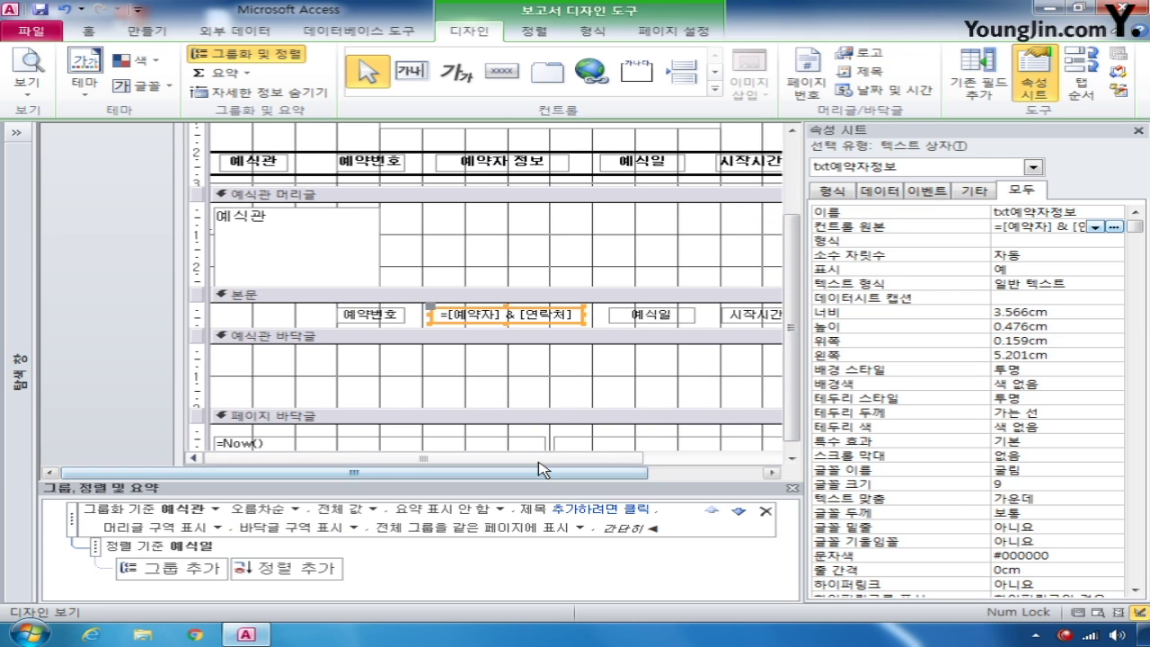
pyautogui.moveTo(539, 462); pyautogui.dragTo(661, 461)
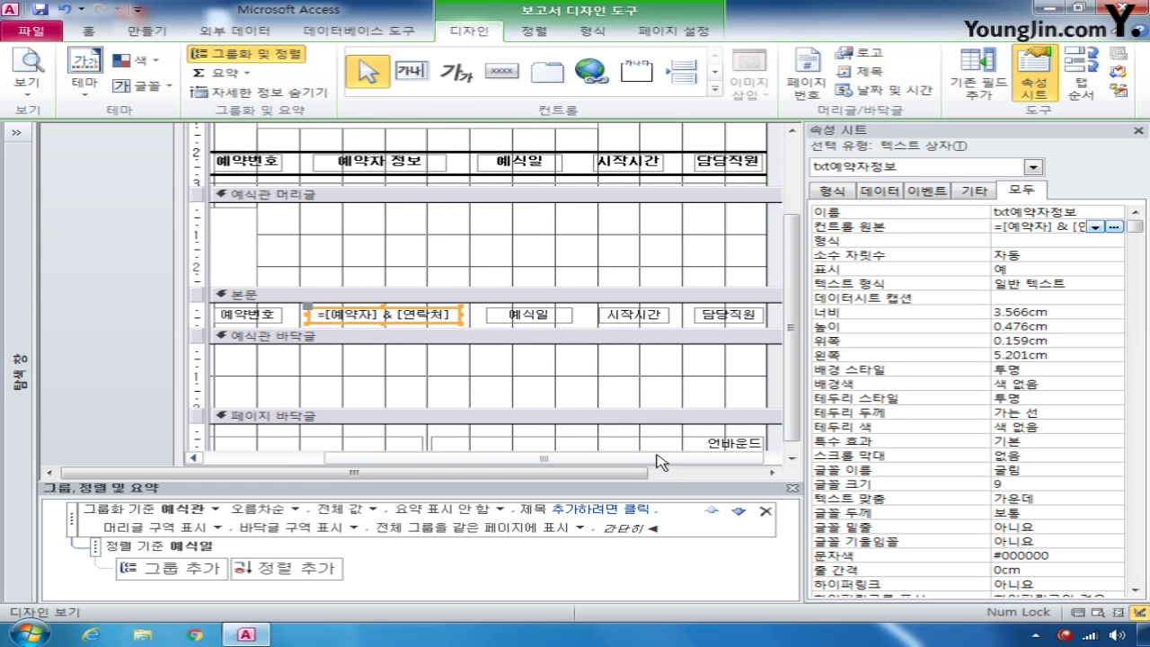
pyautogui.click(411, 72)
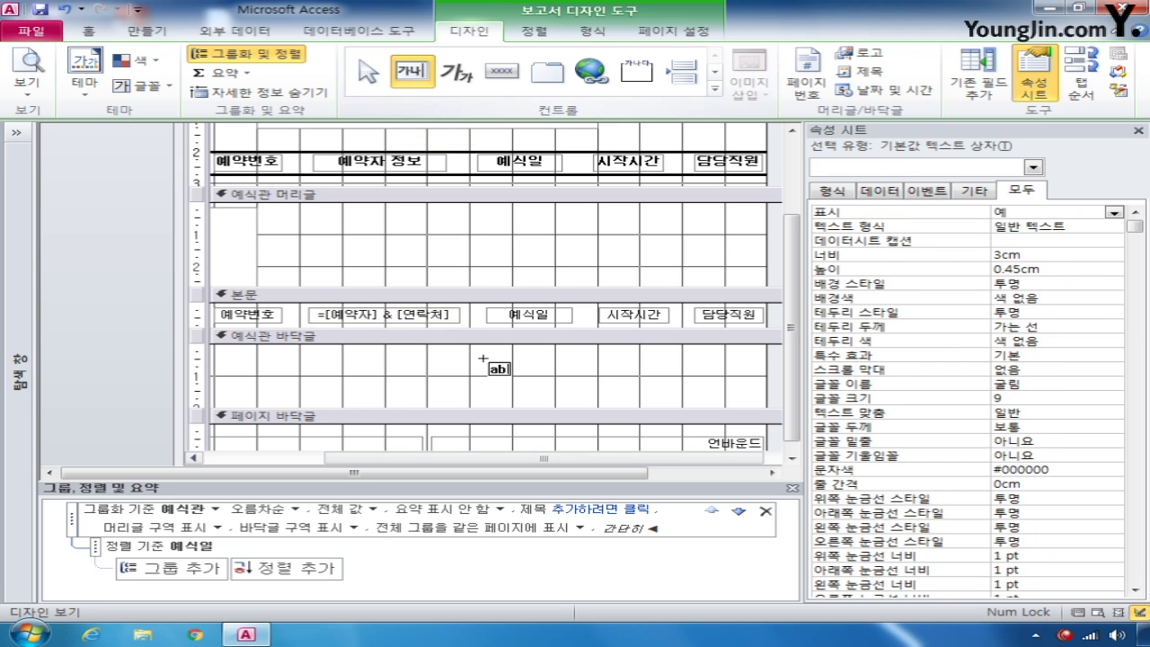
pyautogui.moveTo(637, 365); pyautogui.dragTo(744, 393)
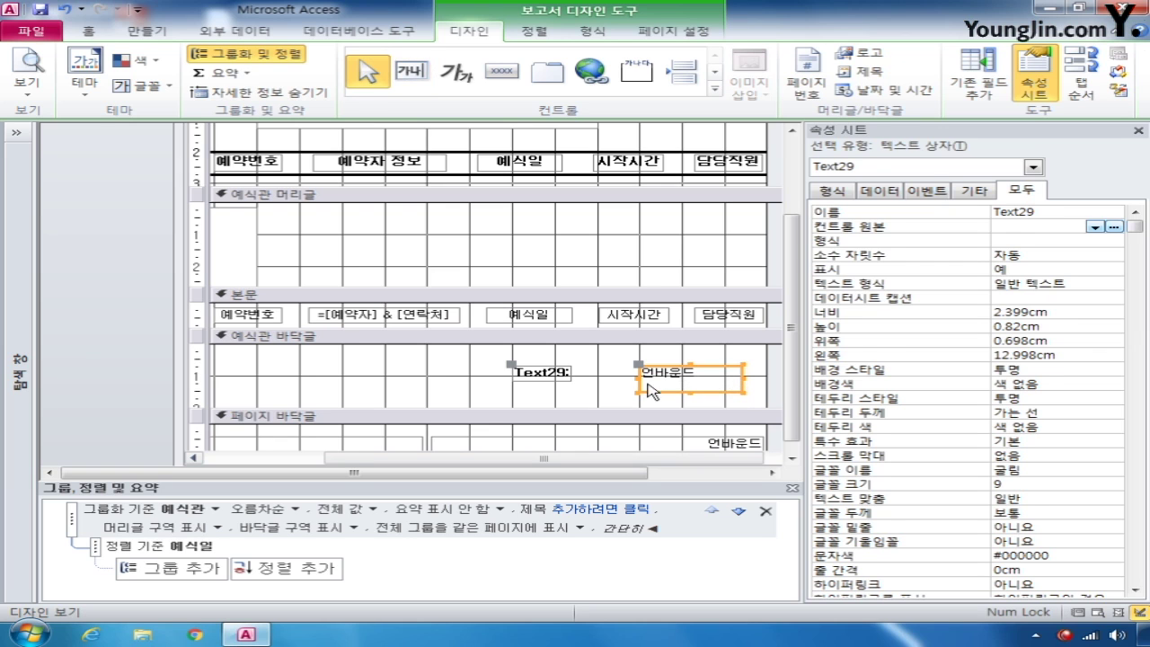
# Step: Name the new text box's attached label LBL계약금액 and set its caption to 계약금액:
pyautogui.click(553, 375)
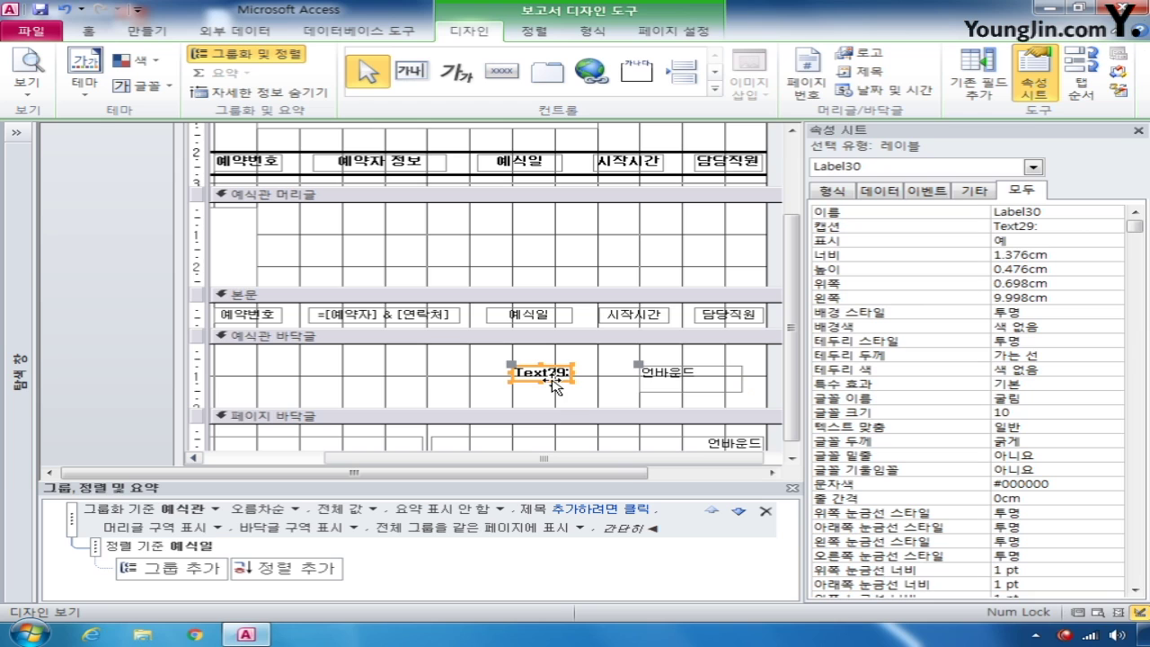
pyautogui.doubleClick(1011, 211)
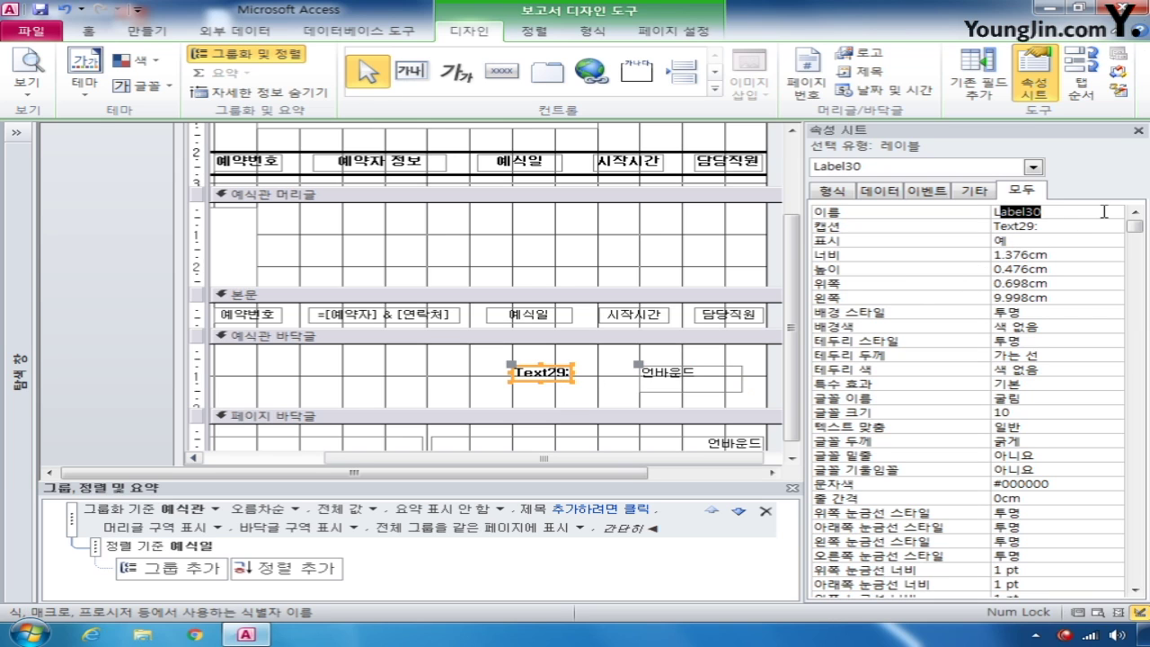
pyautogui.write('LBLㅡ')
pyautogui.write('약금액')
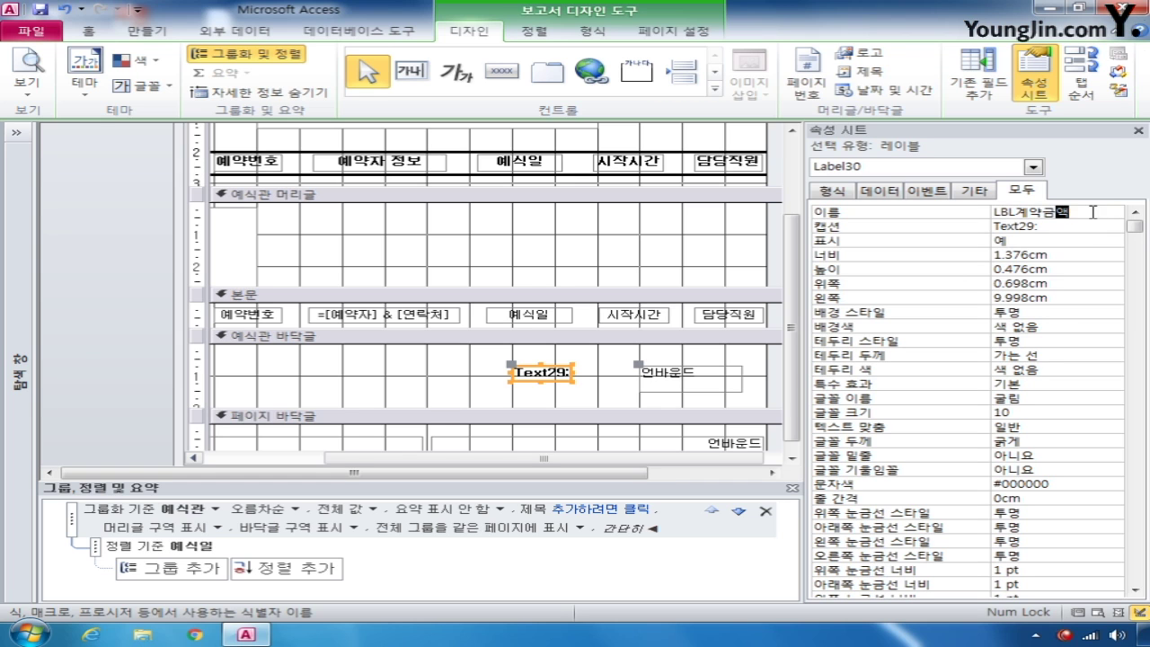
pyautogui.click(1051, 226)
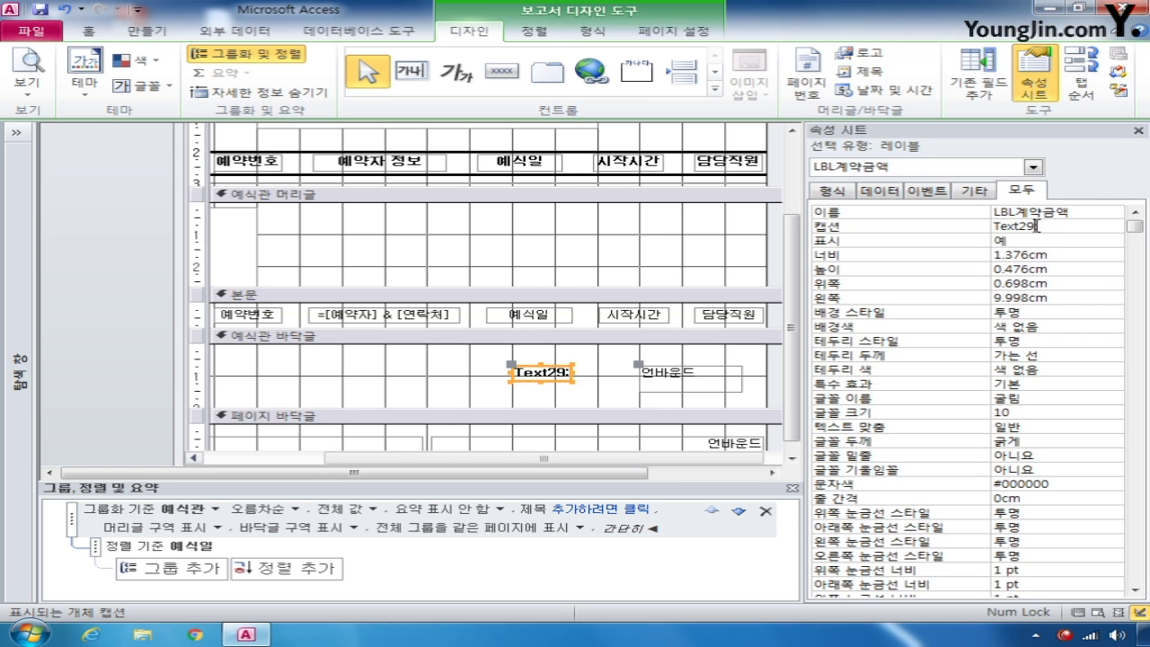
pyautogui.moveTo(1036, 225); pyautogui.dragTo(960, 228)
pyautogui.write('계약금액')
# Step: Widen the LBL계약금액 label to about 2 cm so its whole caption fits
pyautogui.click(704, 371)
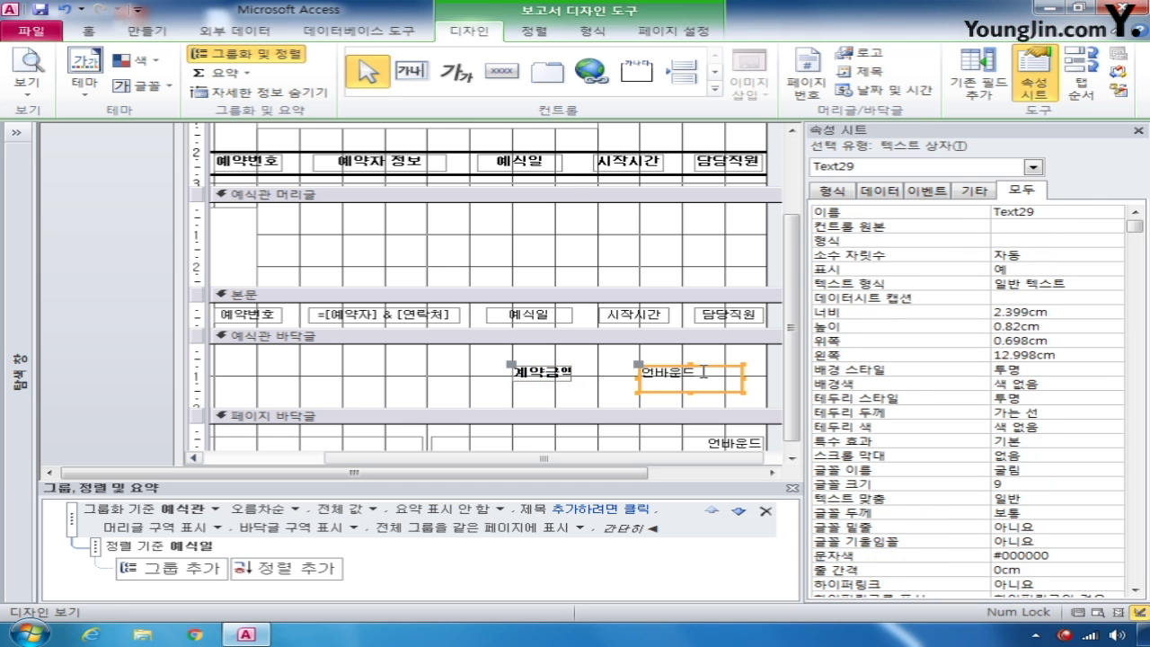
pyautogui.click(542, 375)
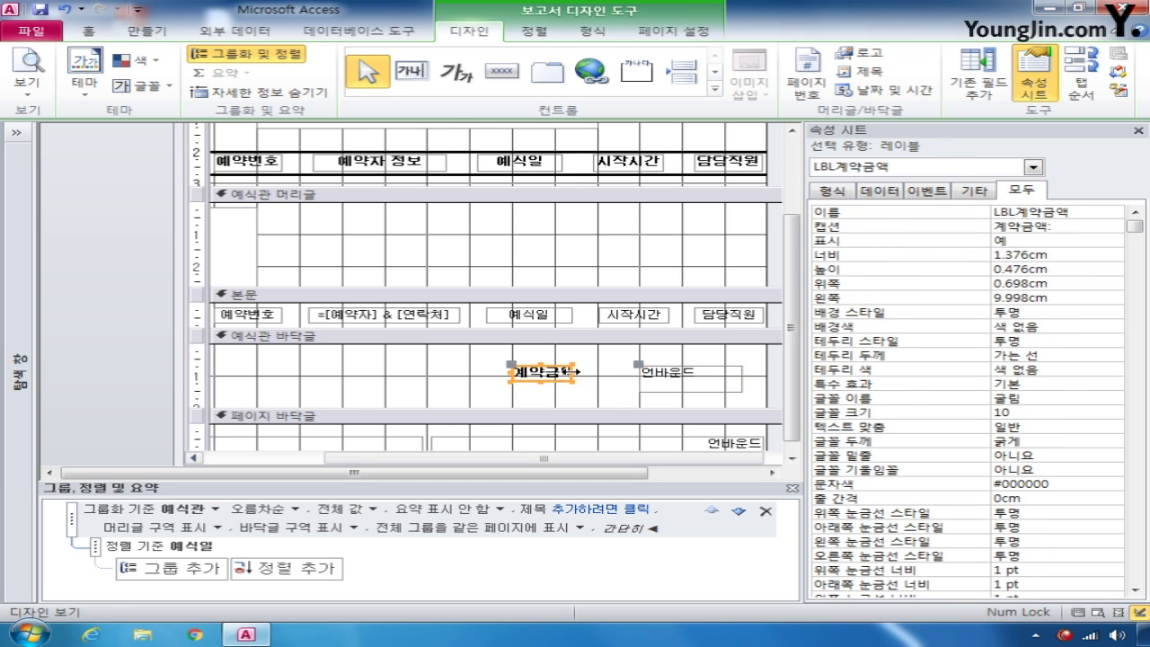
pyautogui.moveTo(573, 372); pyautogui.dragTo(602, 374)
# Step: Name the unbound text box in the 예식관 footer txt계약금액 and set its control source to =Sum([계약금])
pyautogui.click(673, 388)
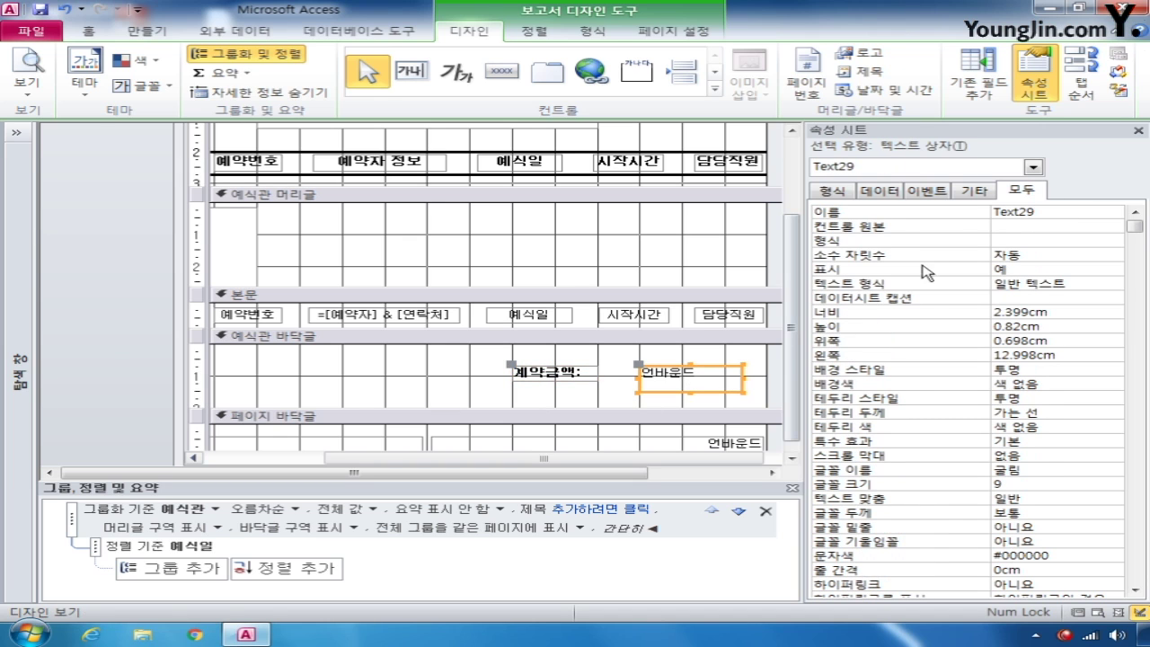
pyautogui.doubleClick(1058, 209)
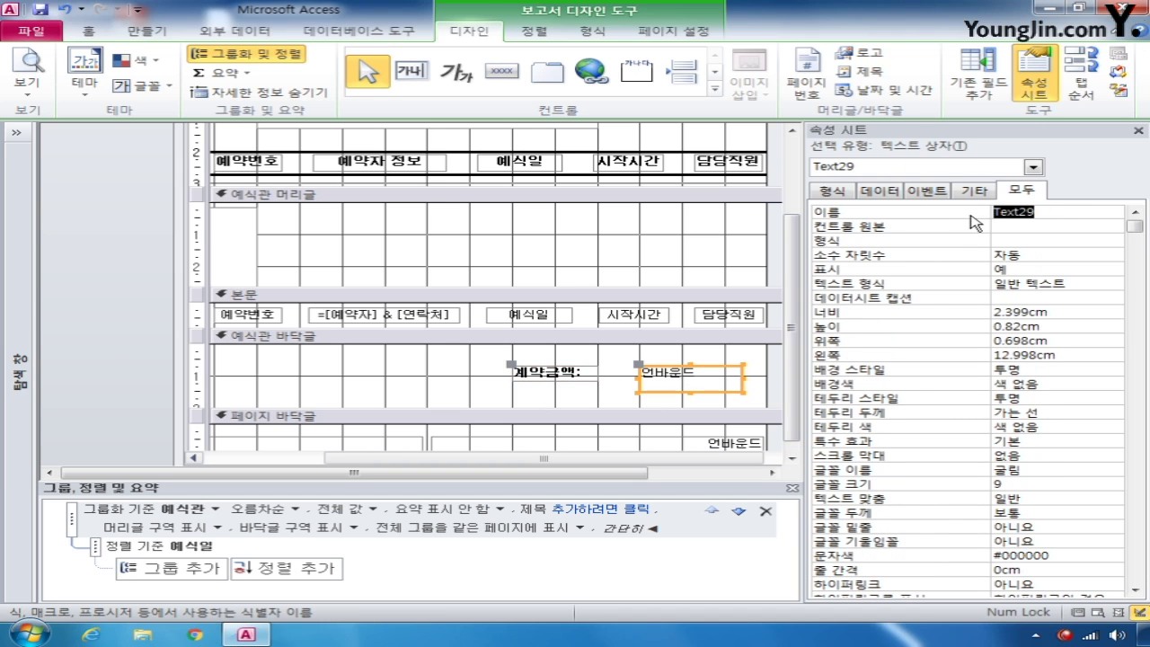
pyautogui.write('txt계약금액')
pyautogui.click(1039, 225)
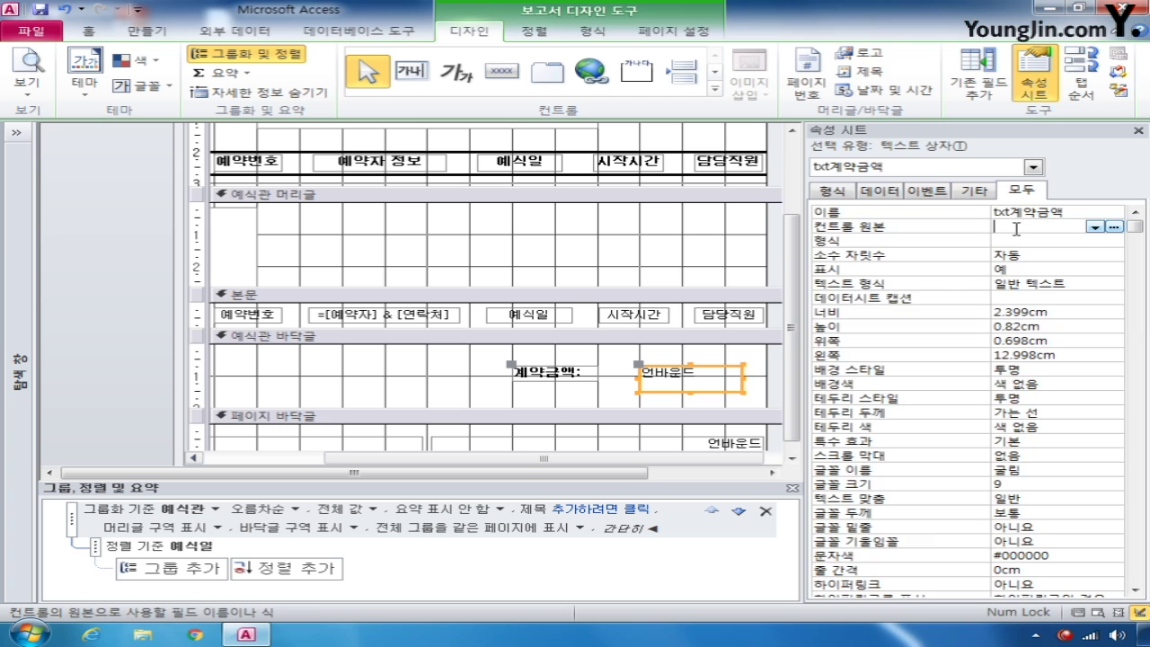
pyautogui.write('=sum(')
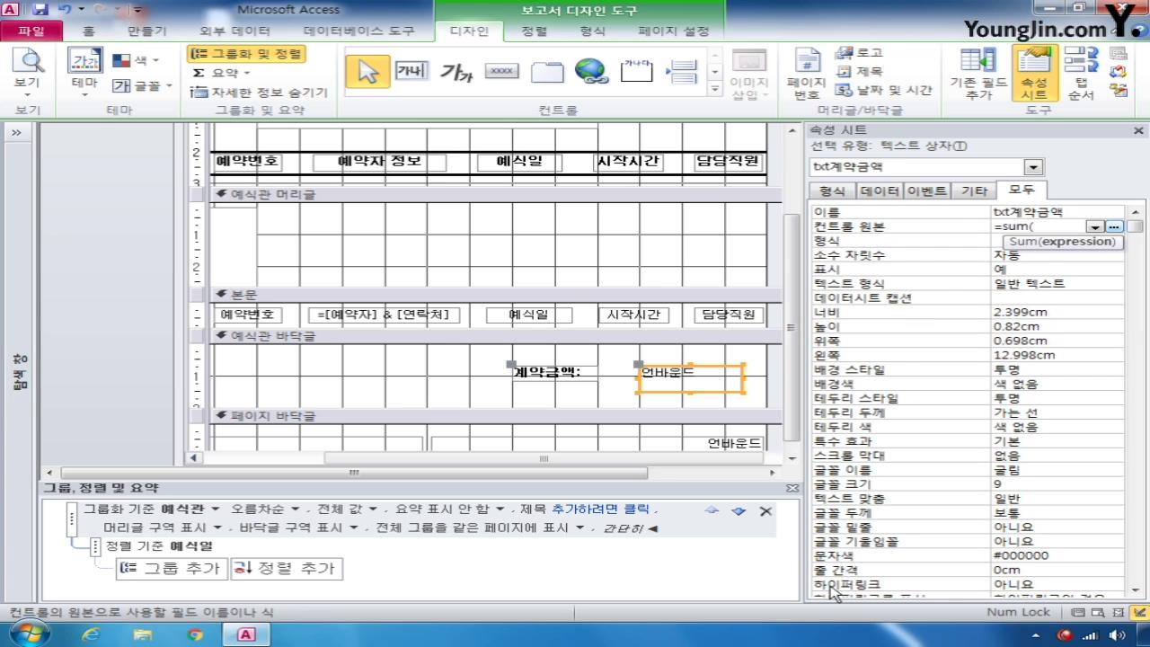
pyautogui.write('[계약금')
pyautogui.write(')')
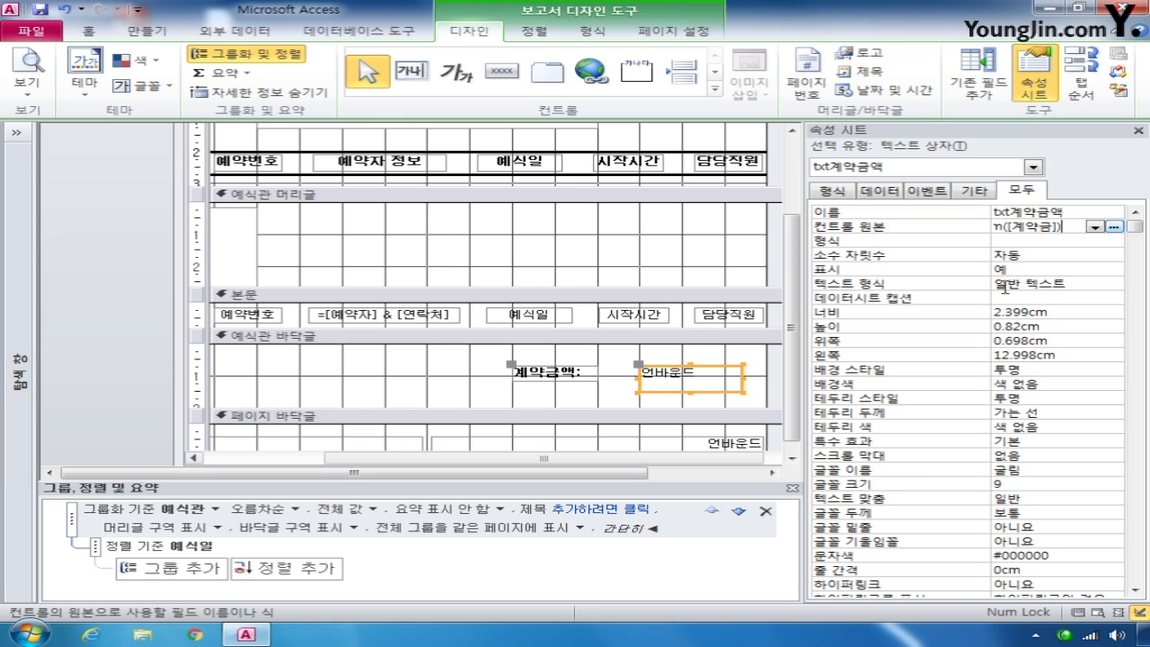
pyautogui.click(1013, 210)
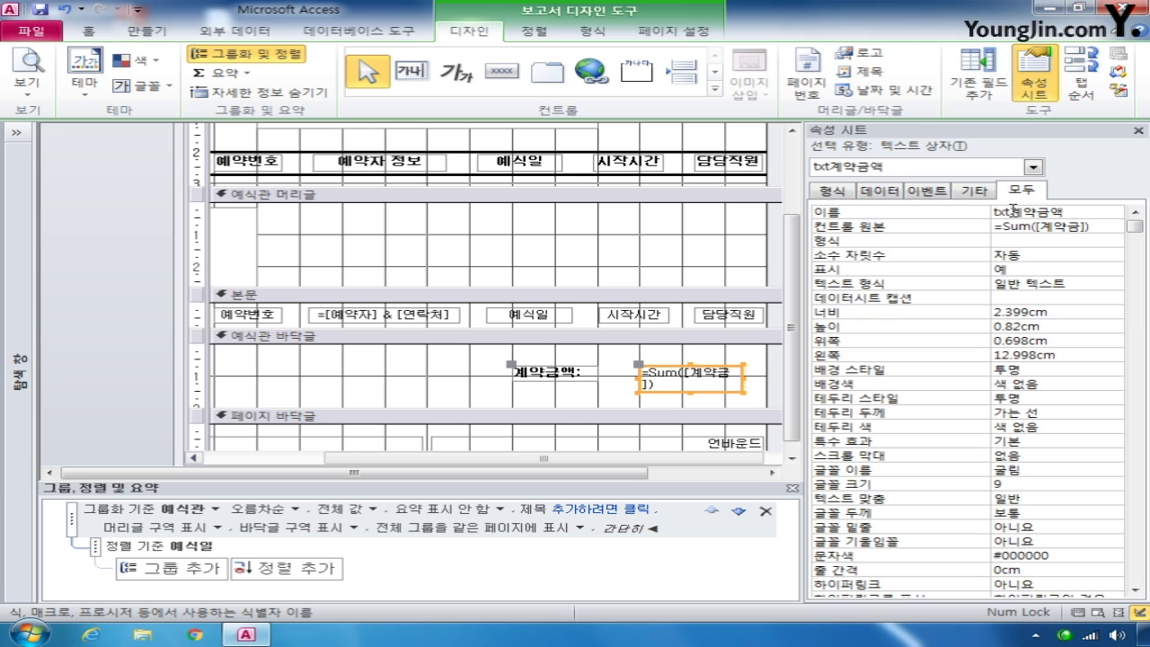
pyautogui.click(553, 378)
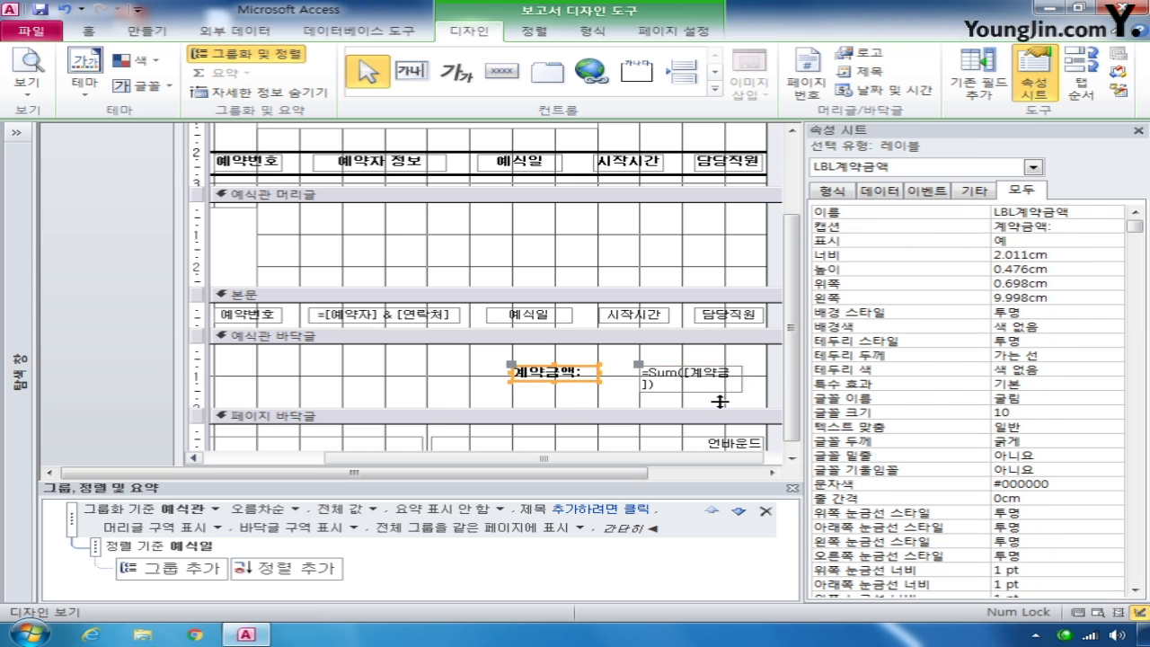
pyautogui.click(1040, 443)
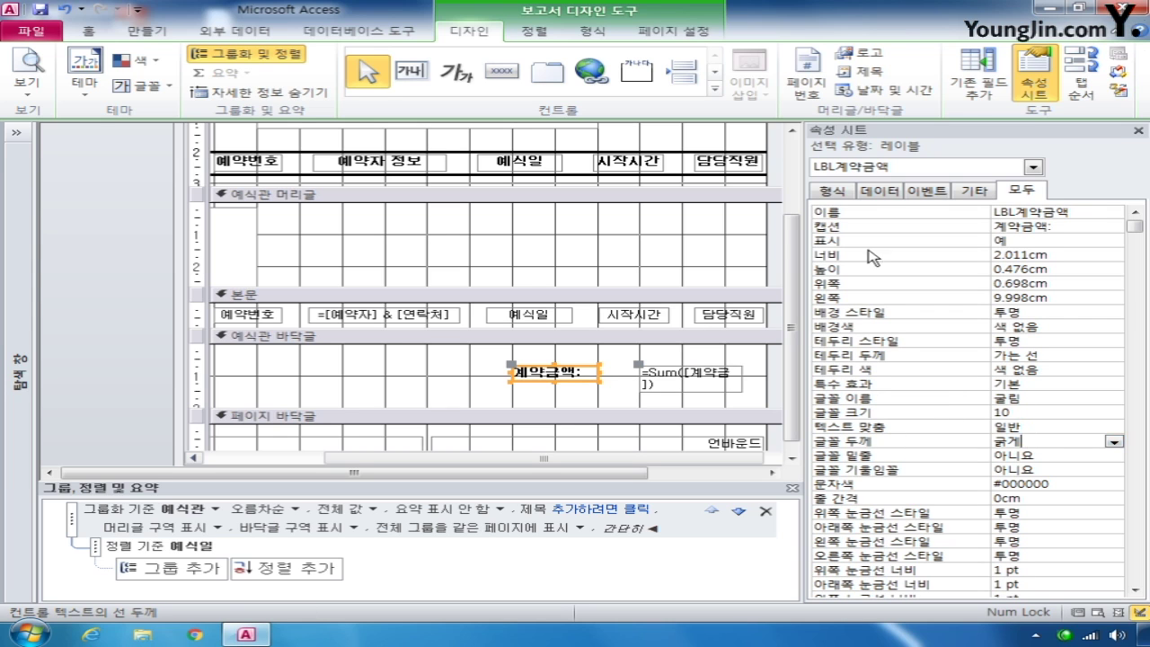
# Step: Set the control source of the txt페이지 text box to =[pages] & "페이지중 " & [page] & "페이지"
pyautogui.click(1035, 168)
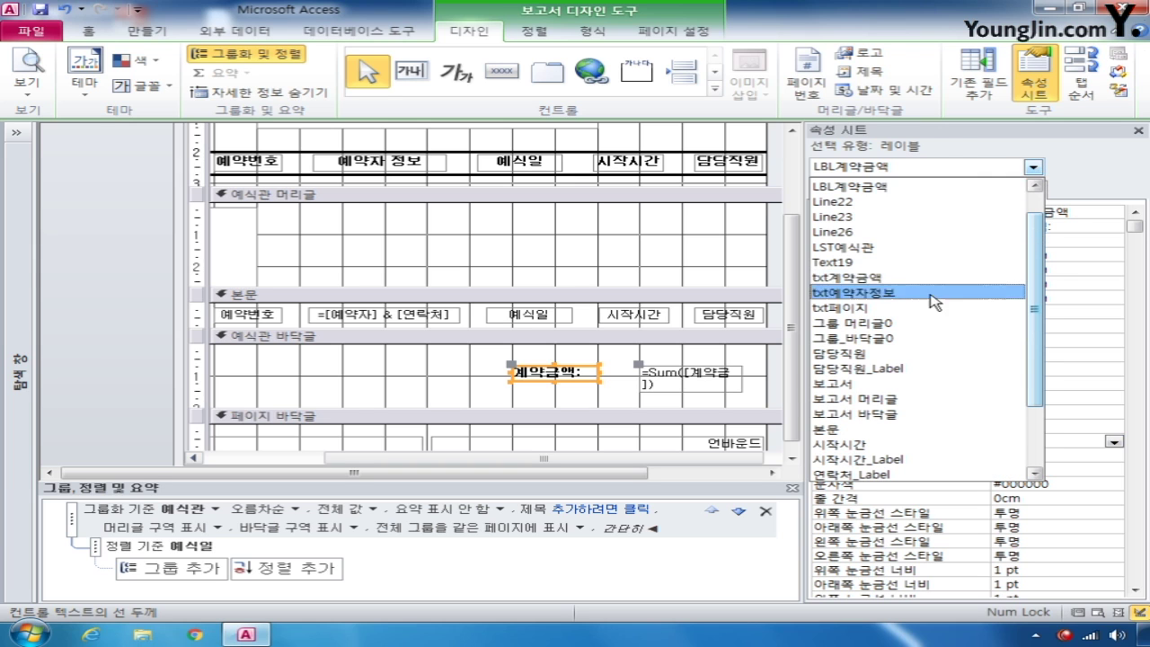
pyautogui.click(902, 307)
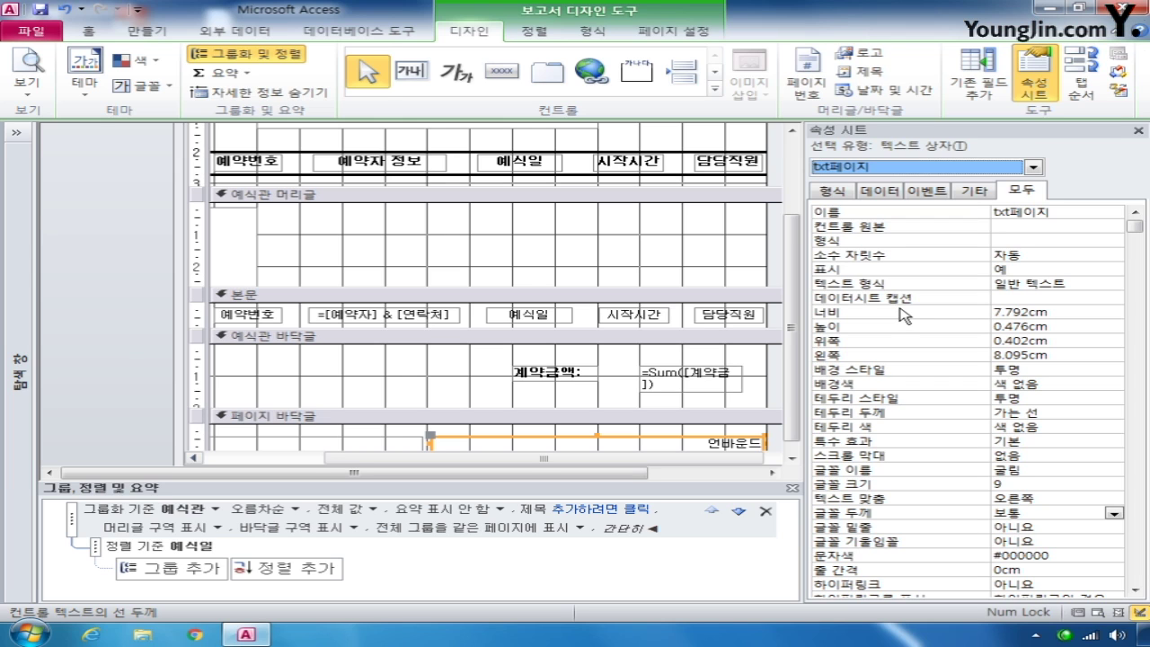
pyautogui.click(1026, 226)
pyautogui.rightClick(1026, 228)
pyautogui.press('Escape')
pyautogui.hotkey('shift', 'F2')
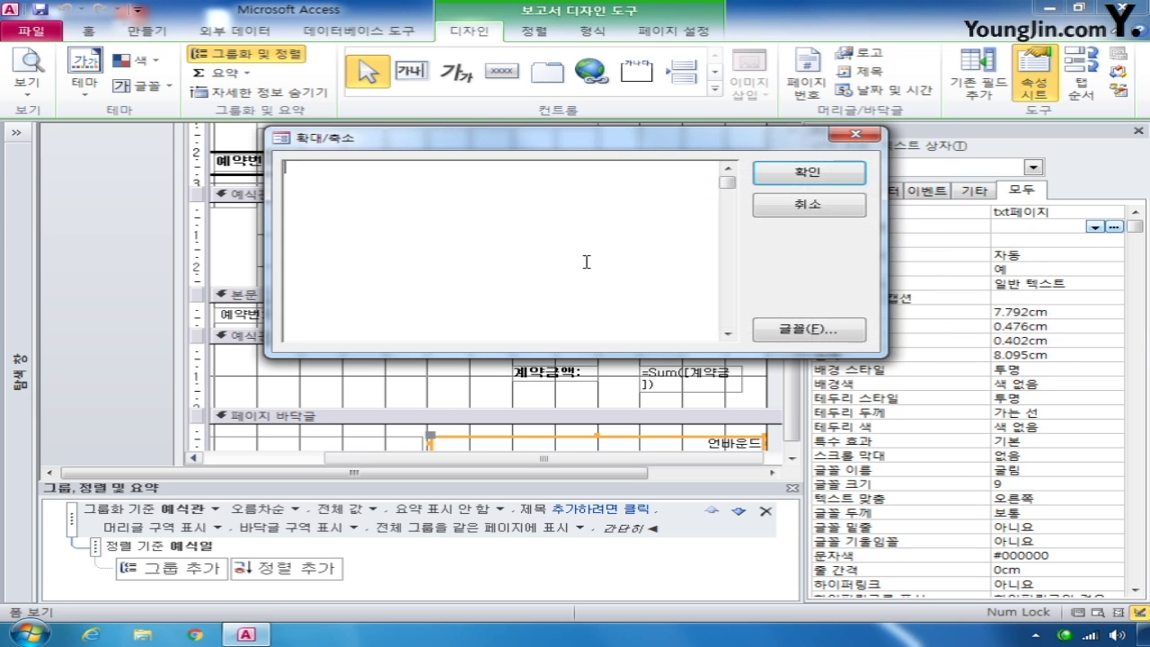
pyautogui.write('=[')
pyautogui.write('pages')
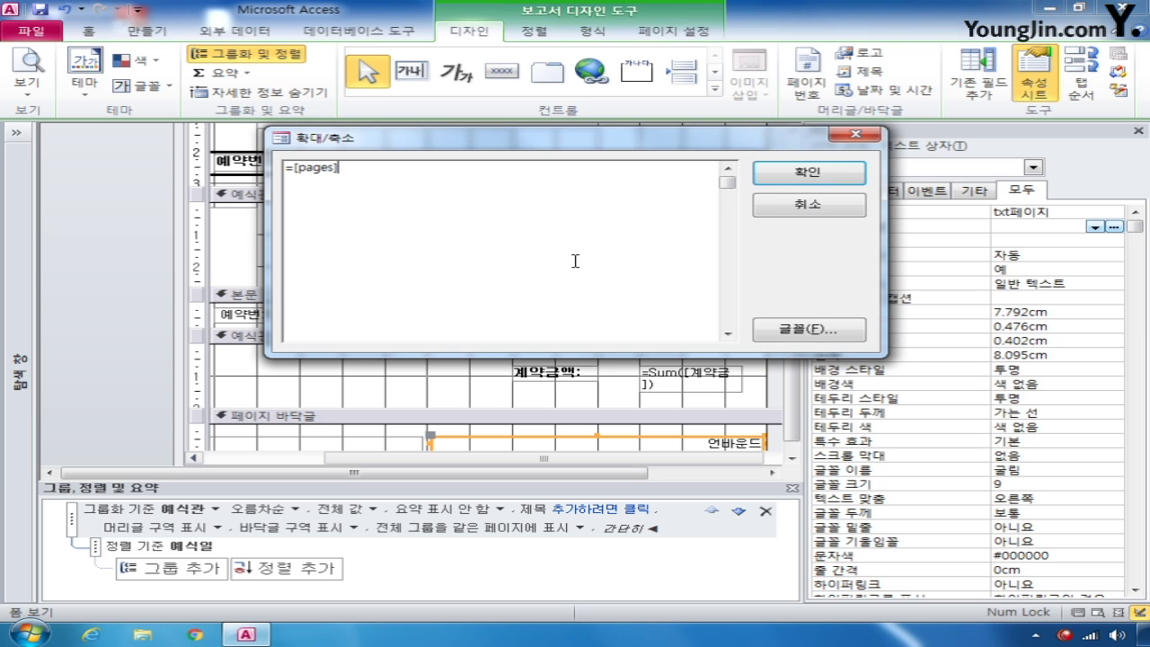
pyautogui.write('"페이지중 "')
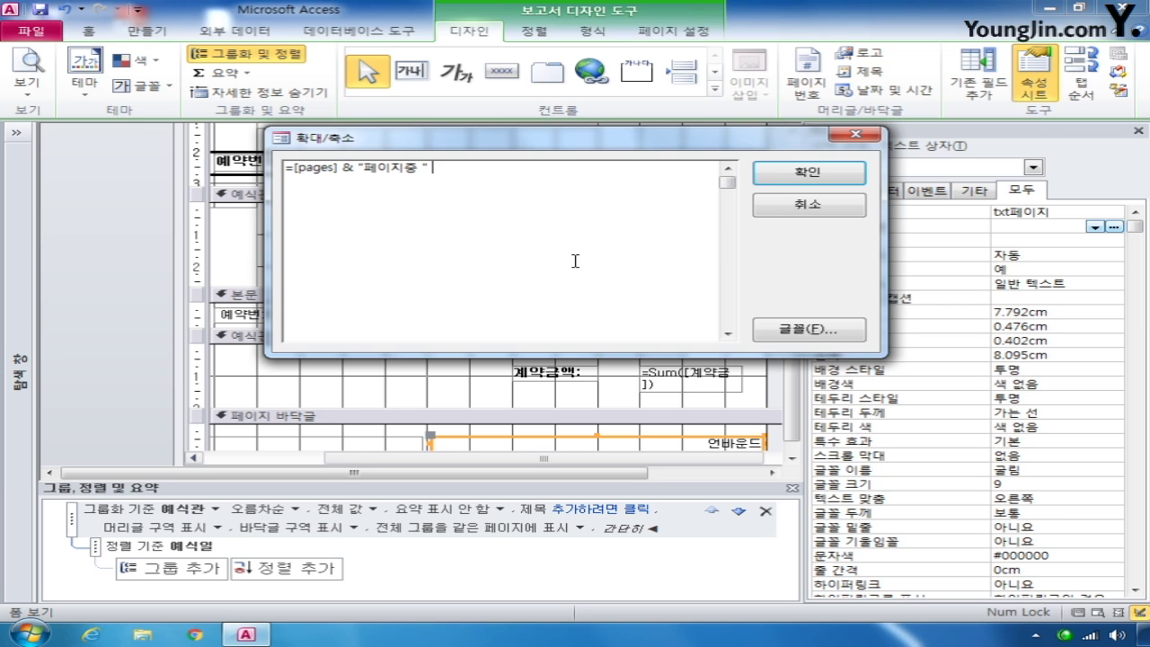
pyautogui.write(' & [page] & "페이지"')
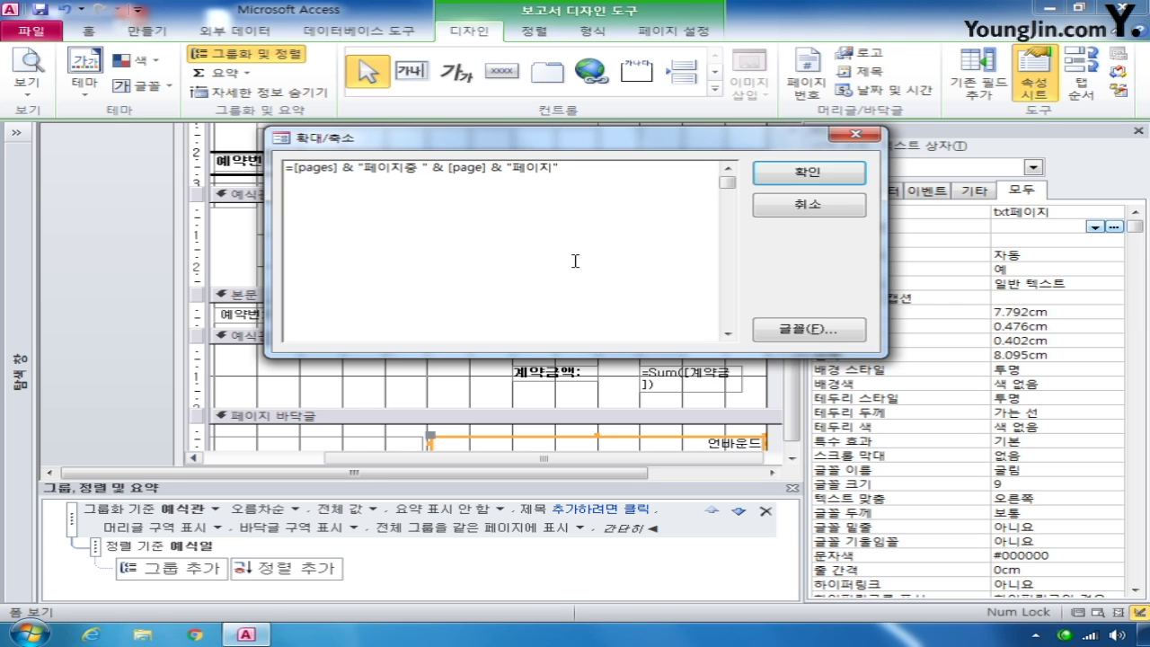
pyautogui.click(746, 172)
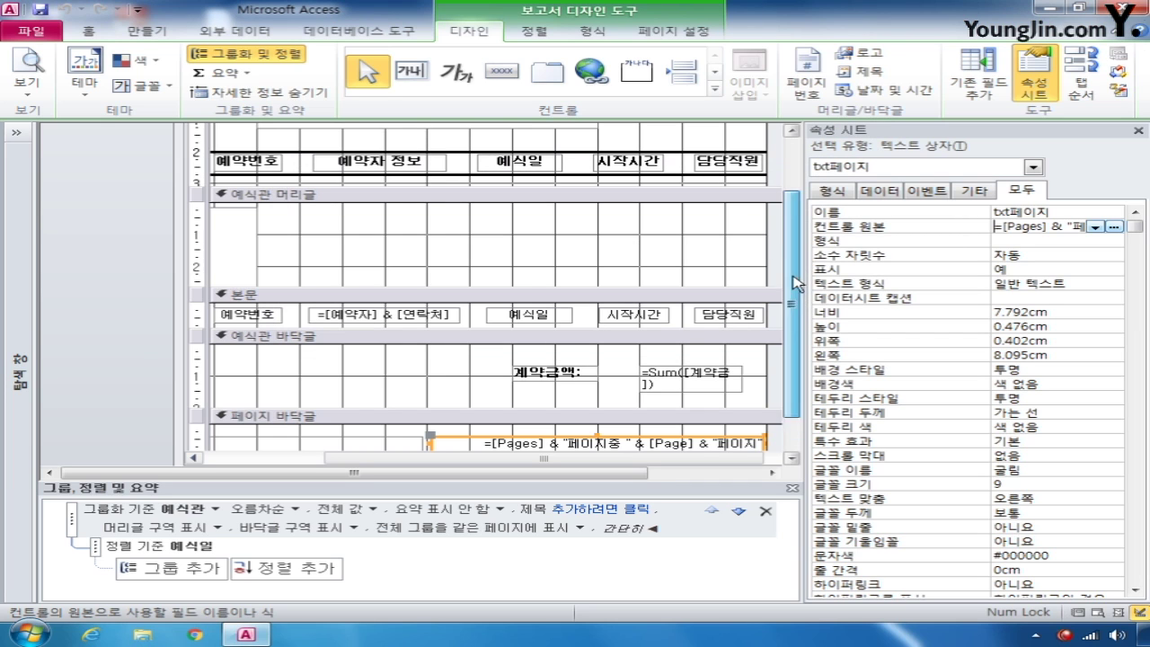
# Step: Close the 예약내역보고서 report and save its design changes
pyautogui.moveTo(794, 302); pyautogui.dragTo(798, 220)
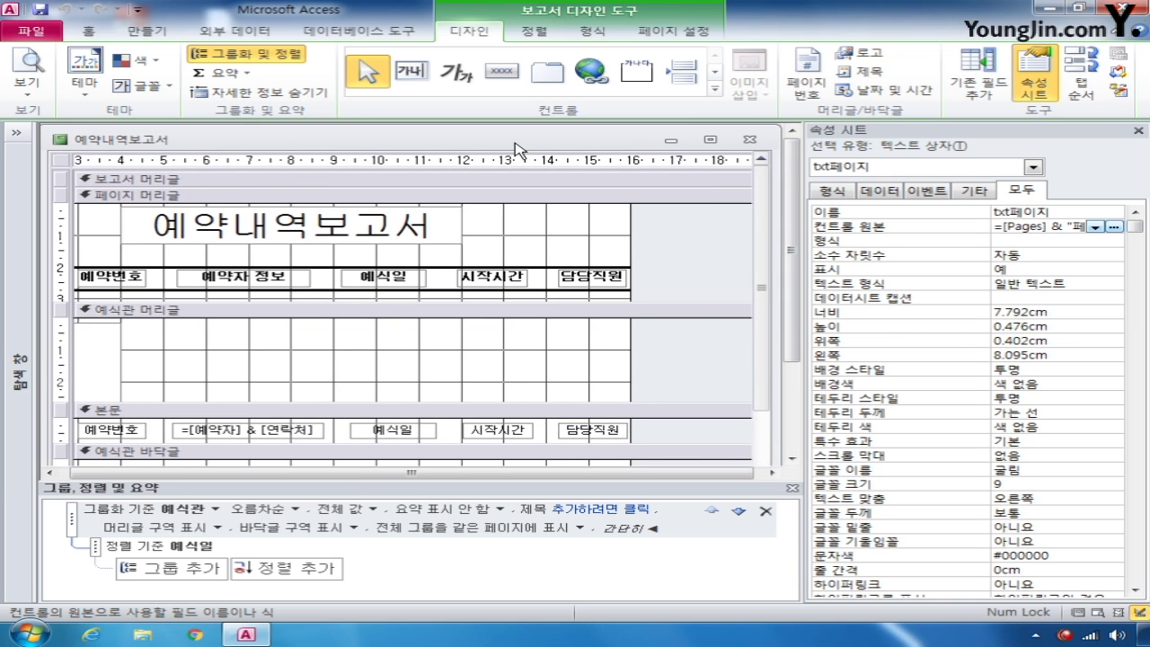
pyautogui.click(749, 140)
pyautogui.click(467, 361)
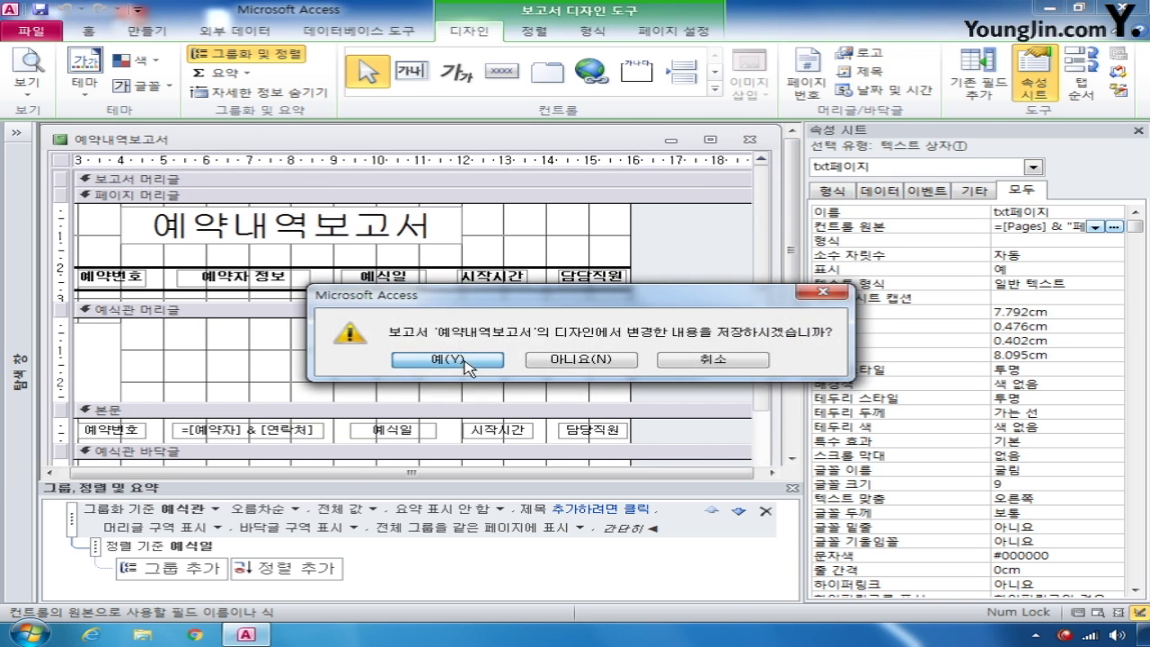
# Step: Open the 예약관리 form in Design view
pyautogui.click(16, 132)
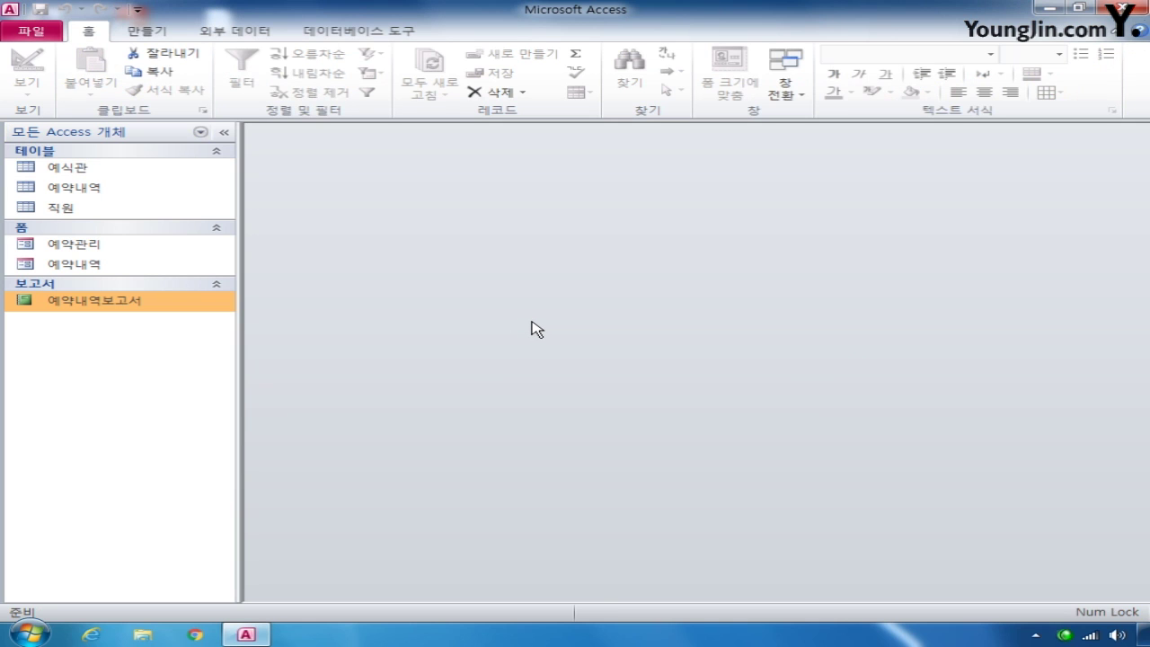
pyautogui.rightClick(147, 245)
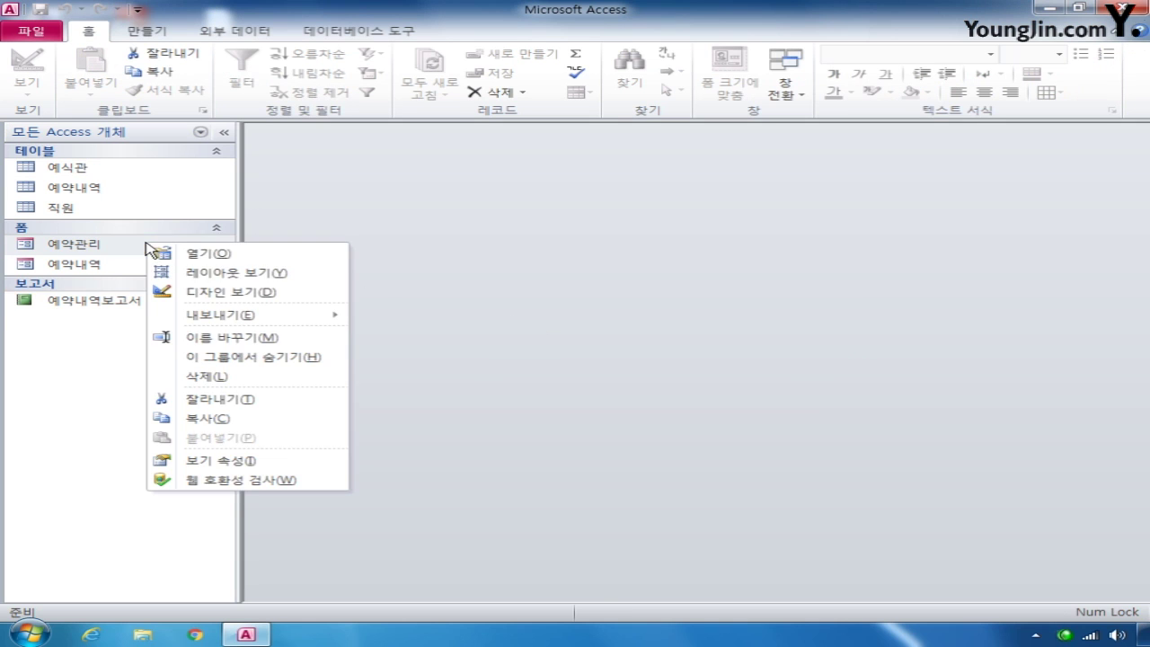
pyautogui.click(232, 291)
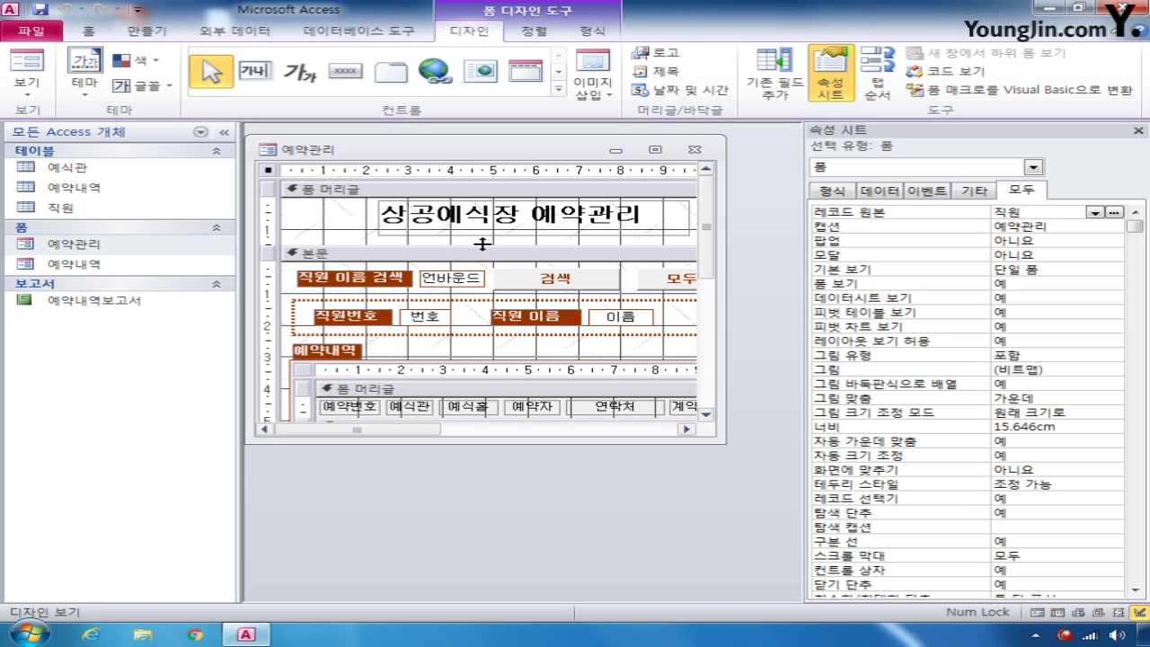
# Step: Create an On Click event procedure for the cmd검색 button and open it in the code editor
pyautogui.click(1032, 168)
pyautogui.click(1019, 187)
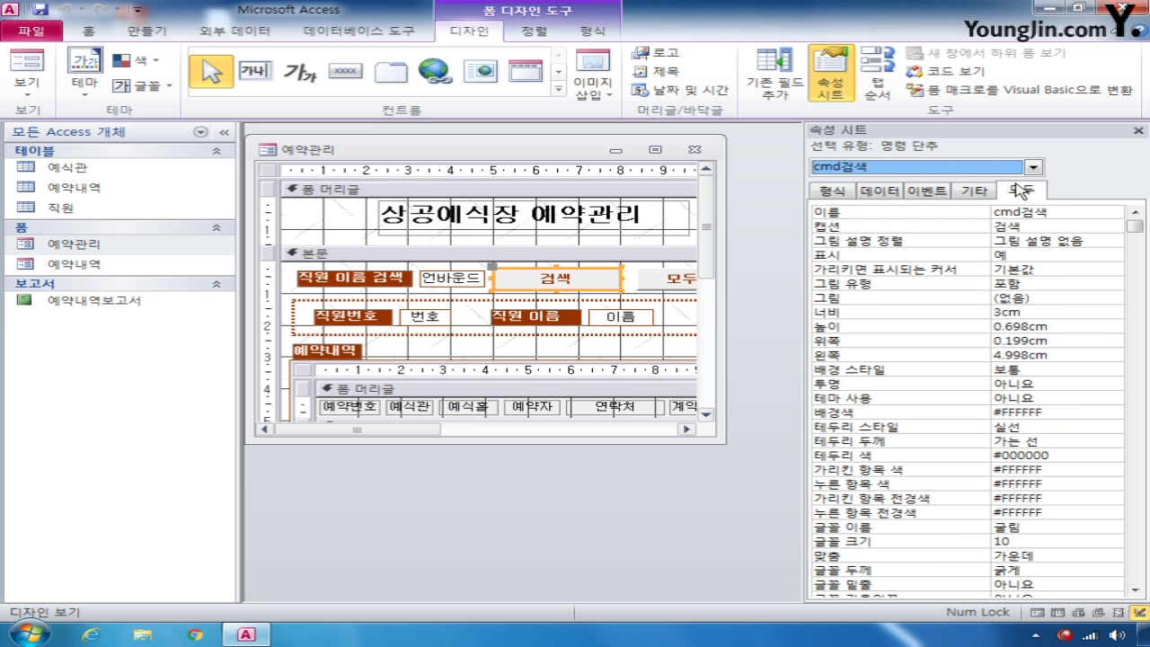
pyautogui.click(927, 191)
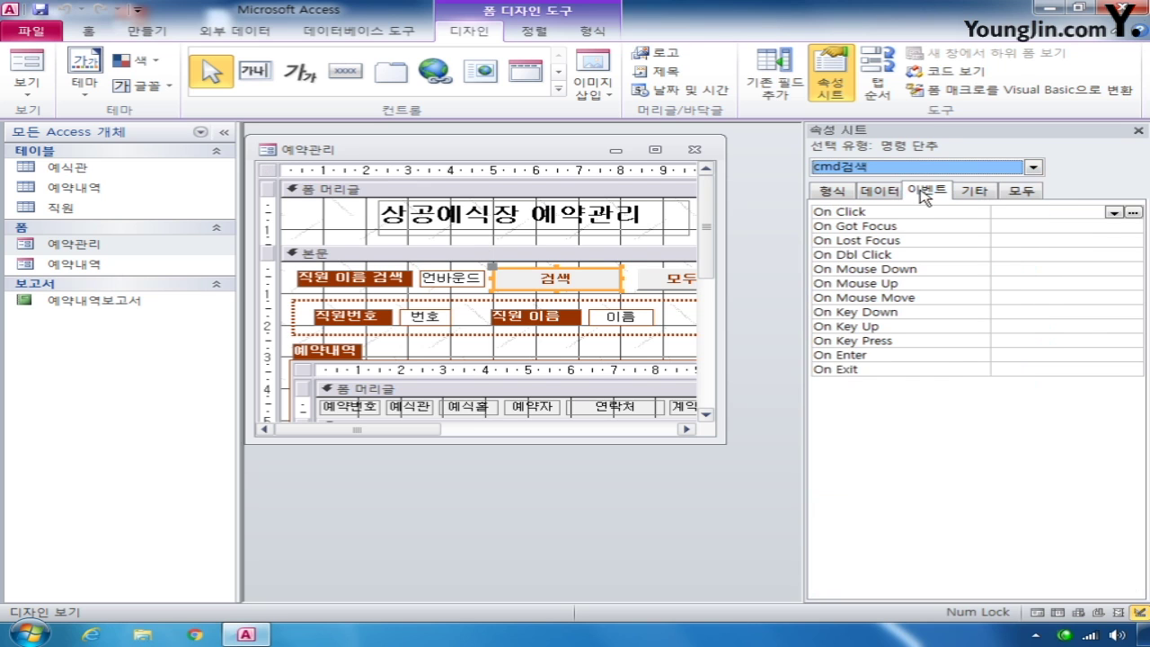
pyautogui.click(1114, 212)
pyautogui.click(1056, 225)
pyautogui.click(1134, 212)
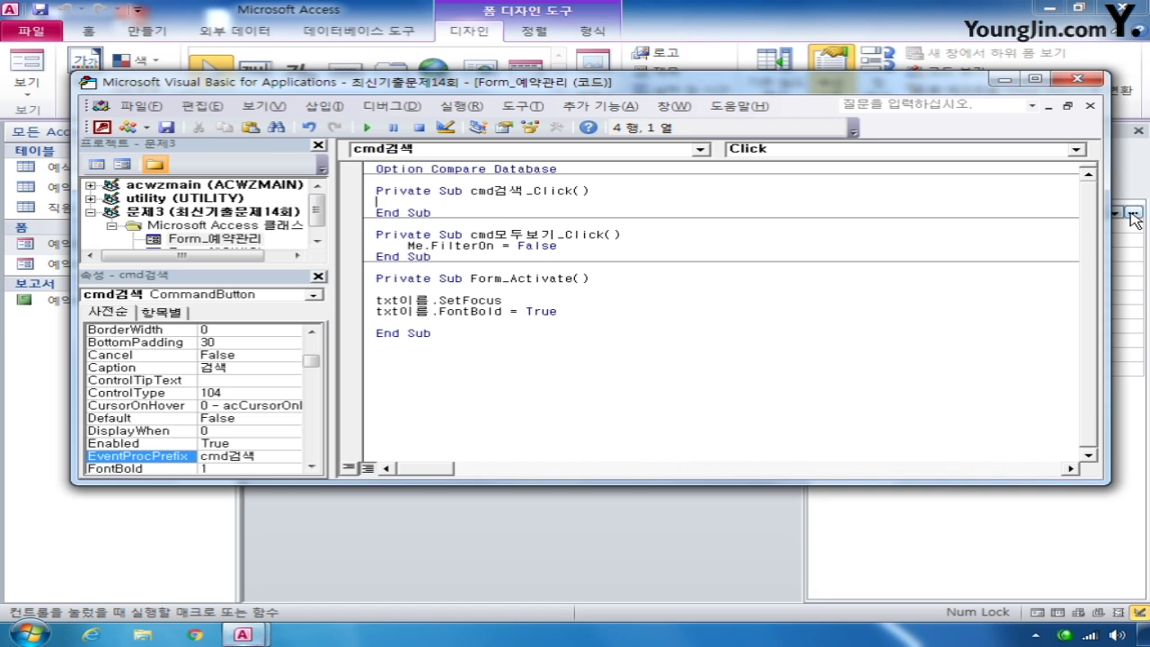
# Step: In the cmd검색_Click procedure, add the line Me.Filter = "이름 like '*" & txt검색 & "*'"
pyautogui.press('Return')
pyautogui.press('Return')
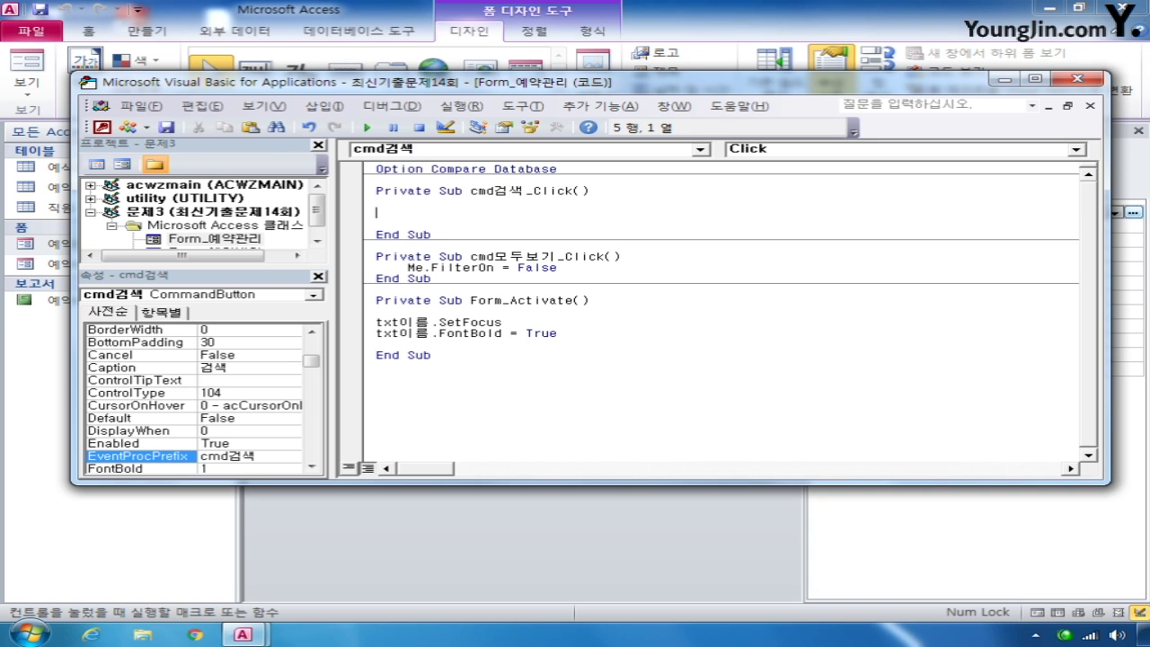
pyautogui.write('me.Filter = "이름 ')
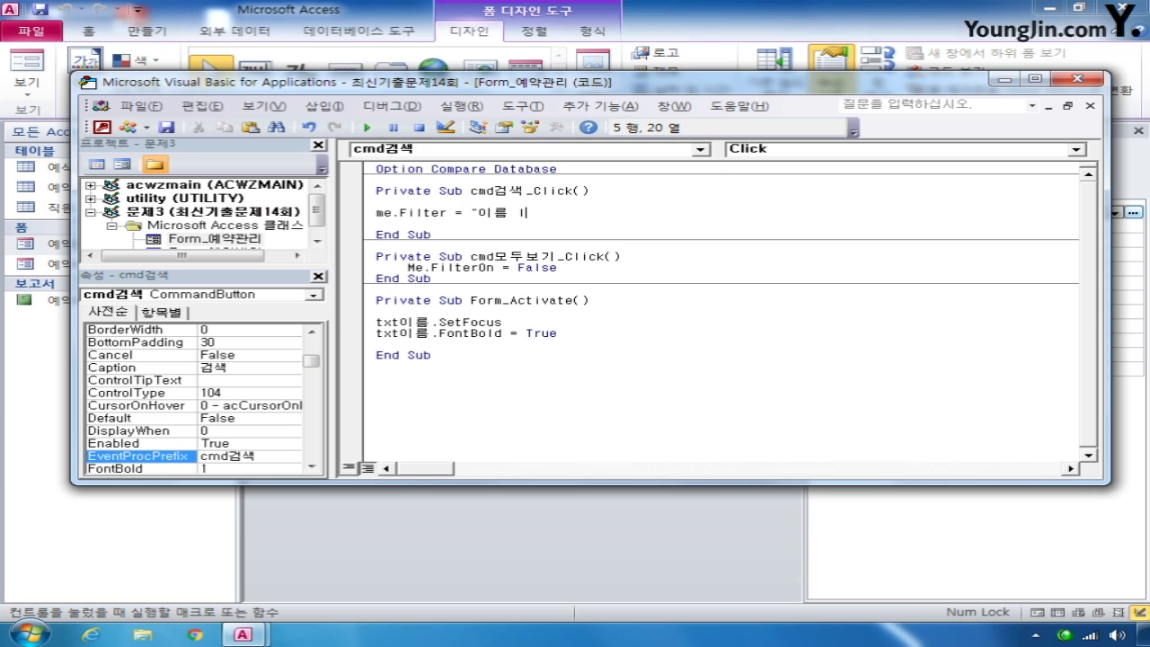
pyautogui.write('like')
pyautogui.write(" '")
pyautogui.write('*')
pyautogui.write('"')
pyautogui.write(' & ㅅㅌㅅ')
pyautogui.press('BackSpace')
pyautogui.press('BackSpace')
pyautogui.press('BackSpace')
pyautogui.write('txrt검ㅅㅐㄱ')
pyautogui.press('Right')
pyautogui.write('& "')
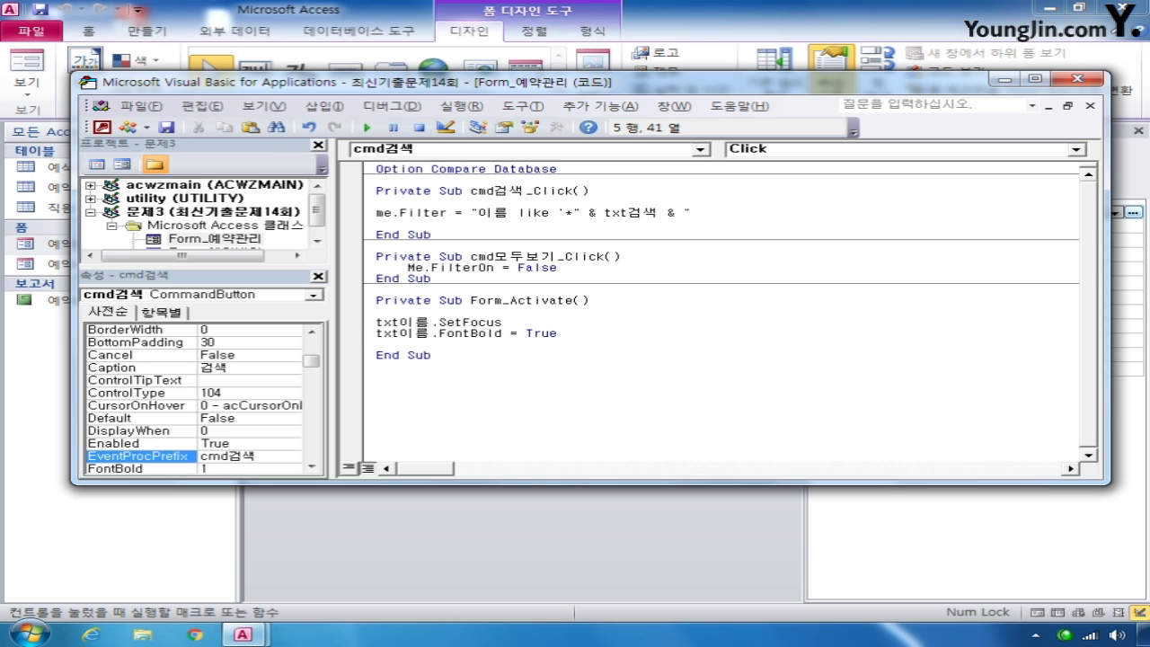
pyautogui.write('*\'"')
pyautogui.press('Return')
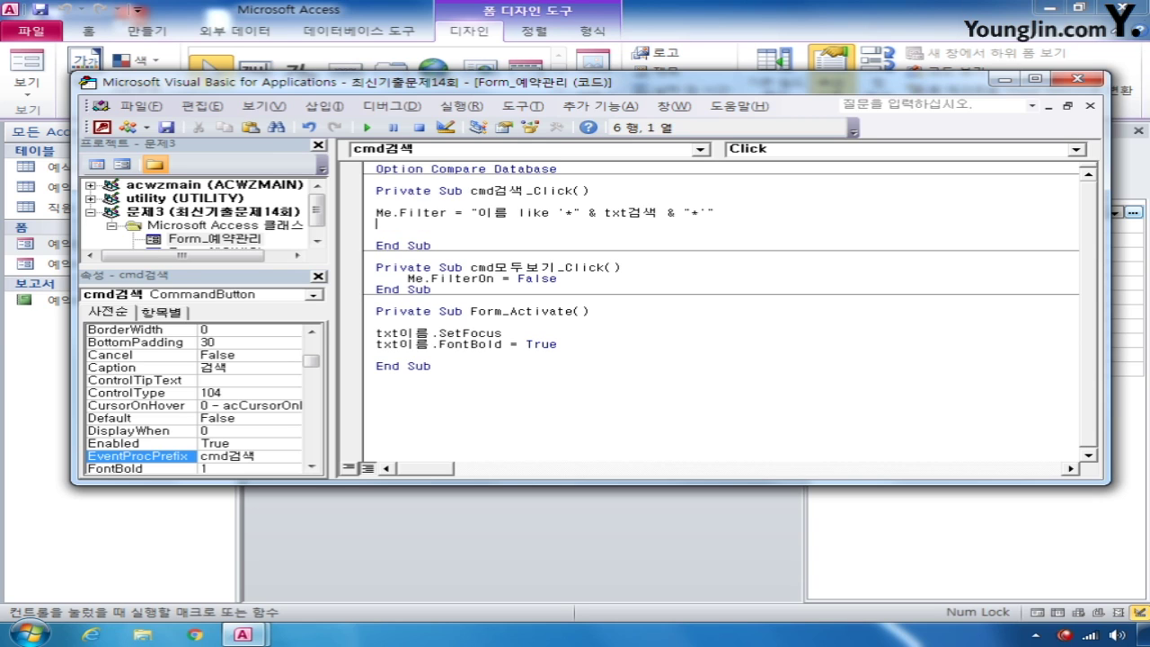
# Step: Add the line Me.FilterOn = True below the filter statement and close the code editor
pyautogui.write('me.')
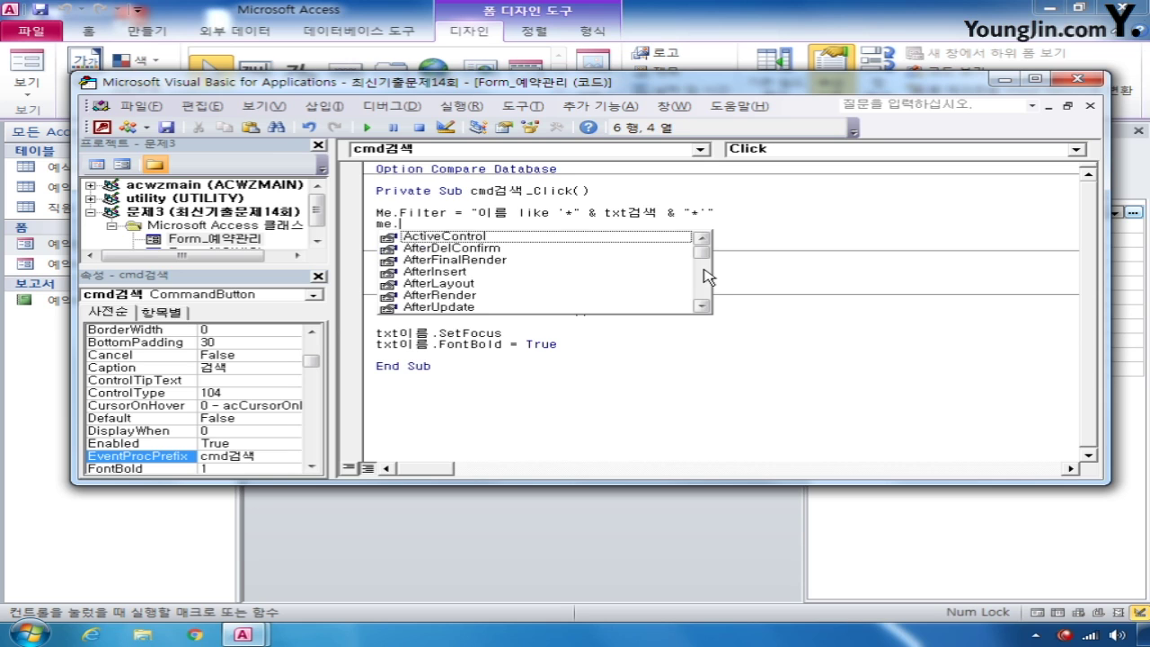
pyautogui.write('filteron =')
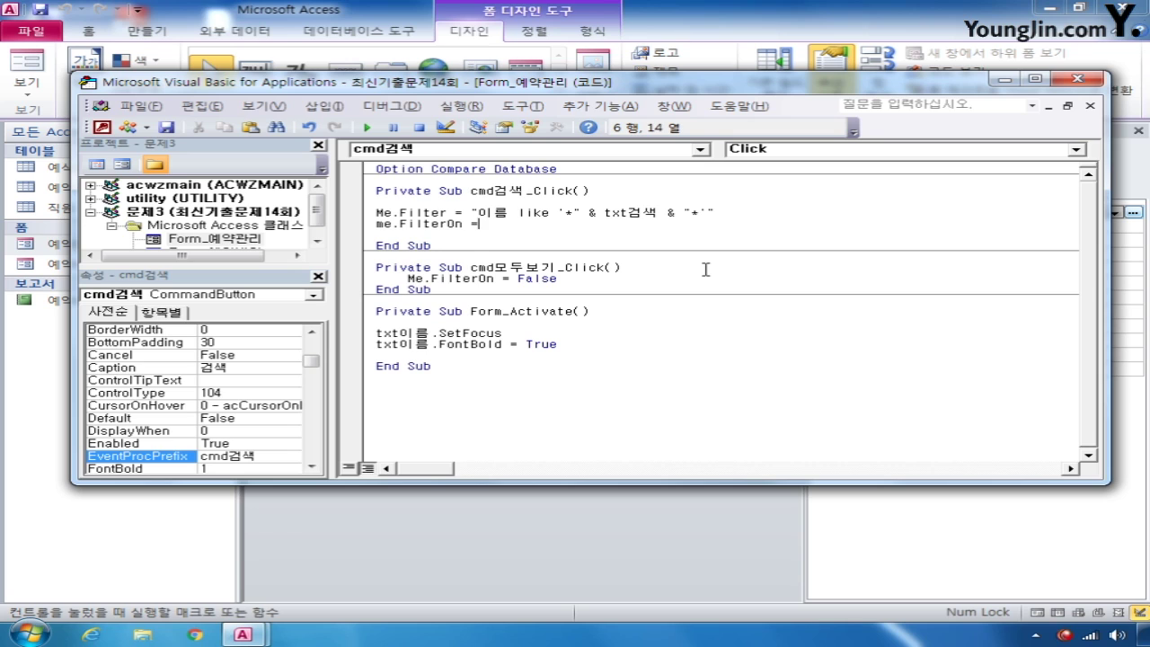
pyautogui.press('Down')
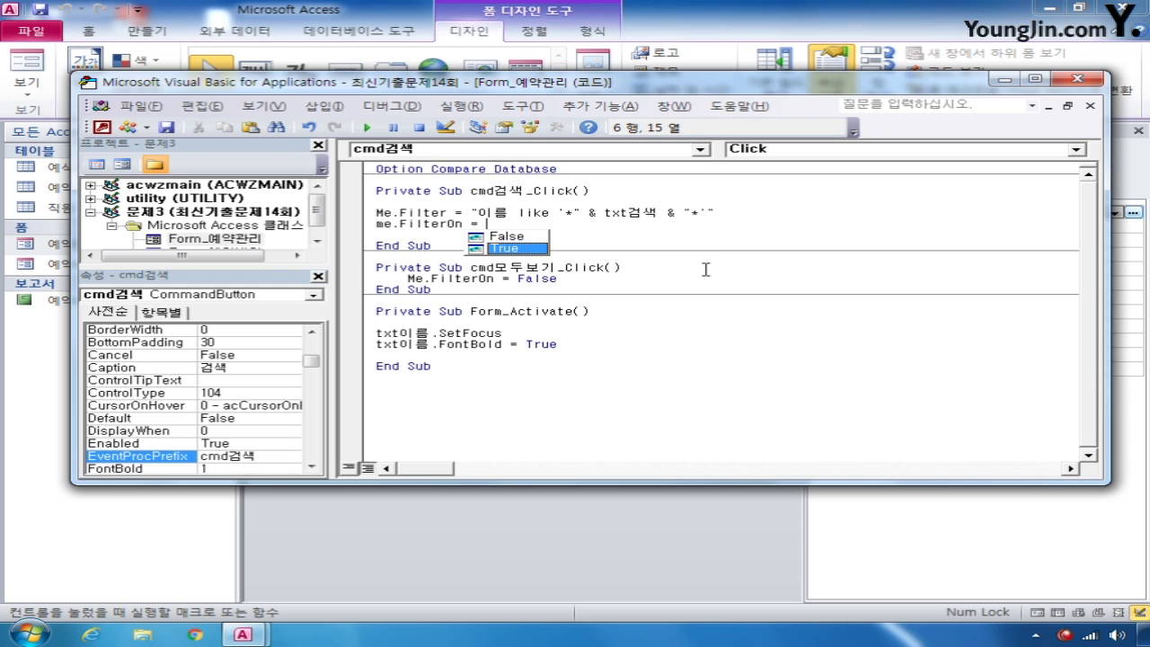
pyautogui.press('Return')
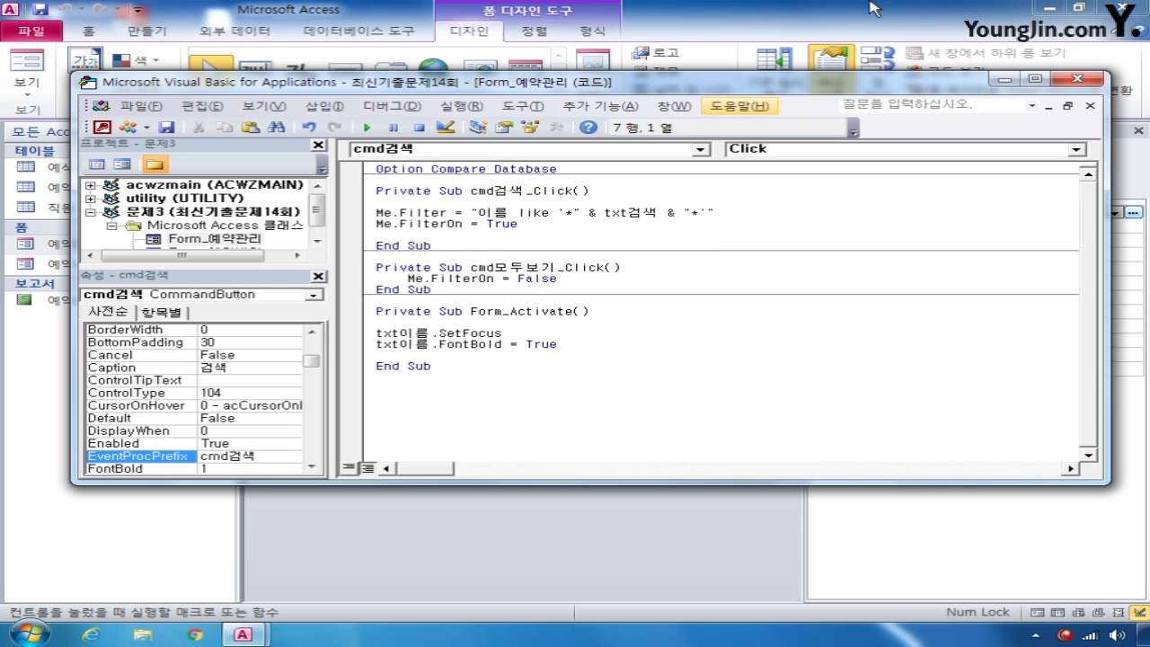
pyautogui.click(1092, 84)
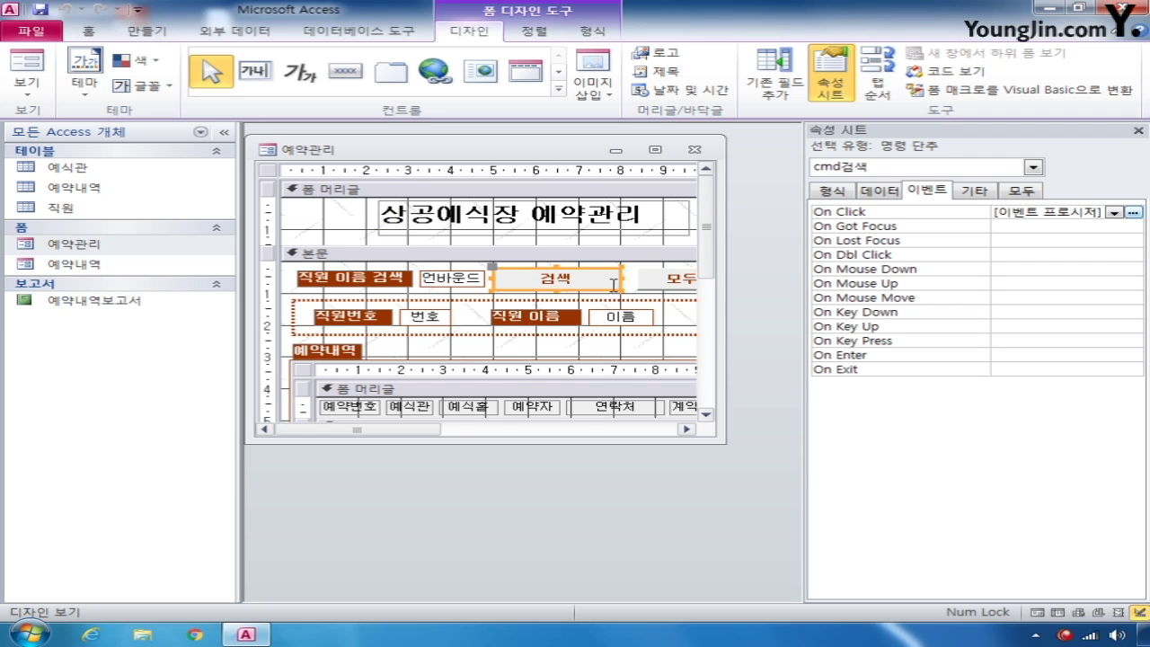
# Step: Select the 보고서 보기 button in the 예약관리 form footer and create a new macro
pyautogui.moveTo(709, 260); pyautogui.dragTo(709, 357)
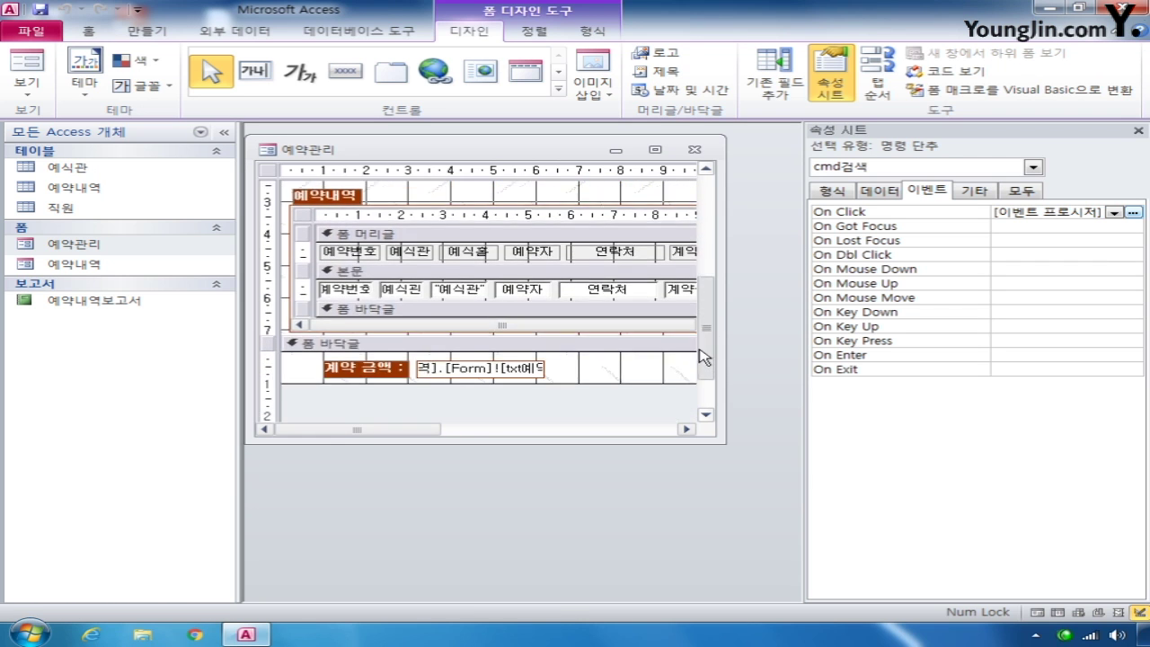
pyautogui.moveTo(385, 431); pyautogui.dragTo(568, 434)
pyautogui.click(550, 336)
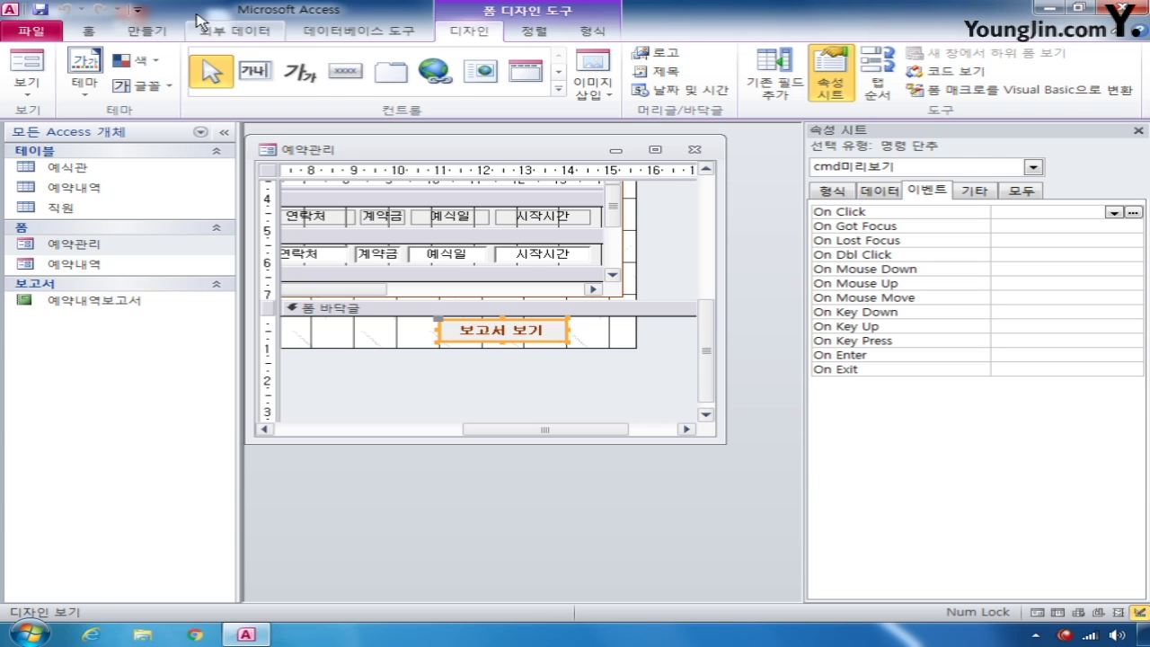
pyautogui.click(149, 33)
pyautogui.click(1059, 90)
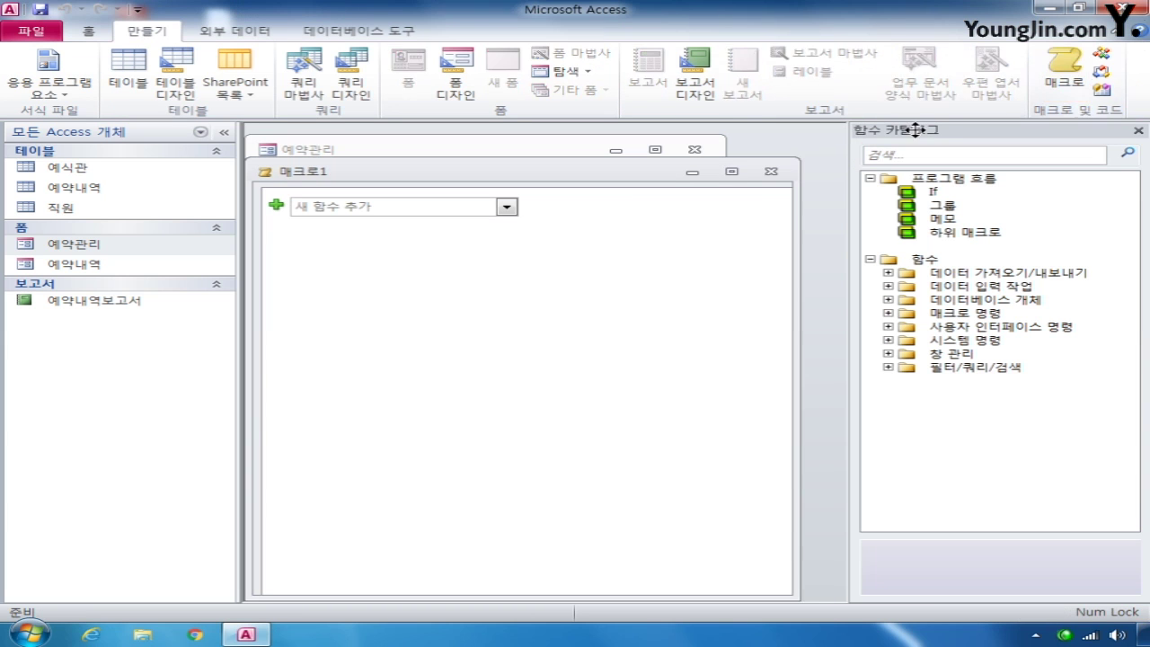
# Step: Add an OpenReport action to the macro for the 예약내역보고서 report with its view set to 인쇄 미리 보기
pyautogui.click(507, 208)
pyautogui.moveTo(510, 251); pyautogui.dragTo(518, 373)
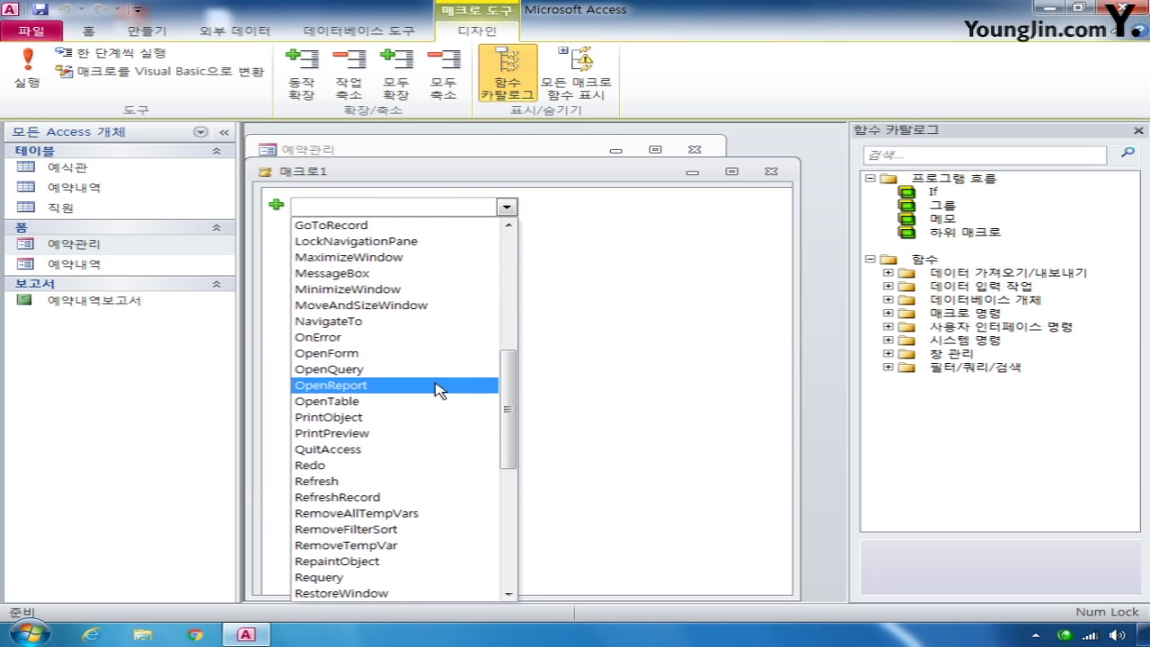
pyautogui.click(442, 388)
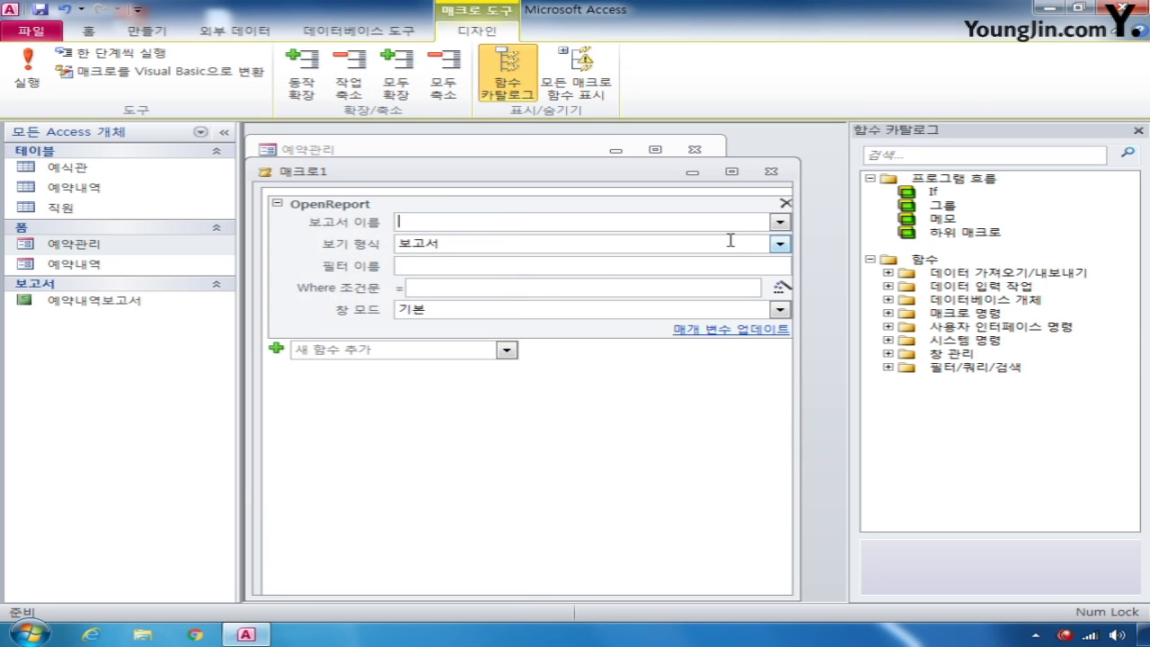
pyautogui.click(780, 222)
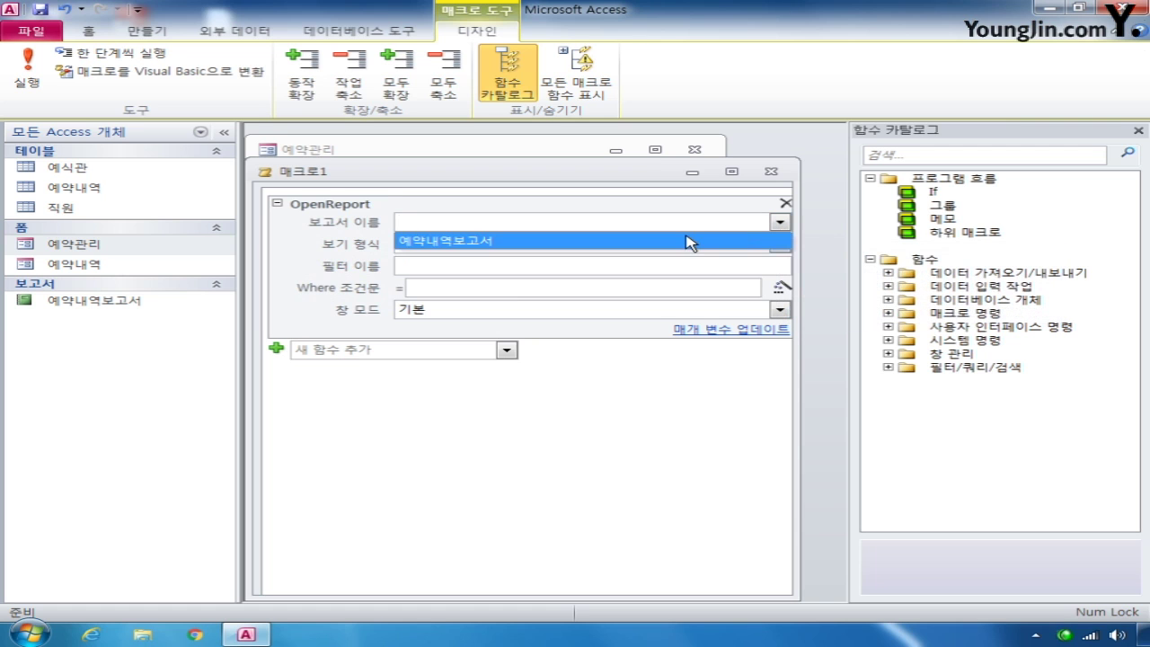
pyautogui.click(686, 240)
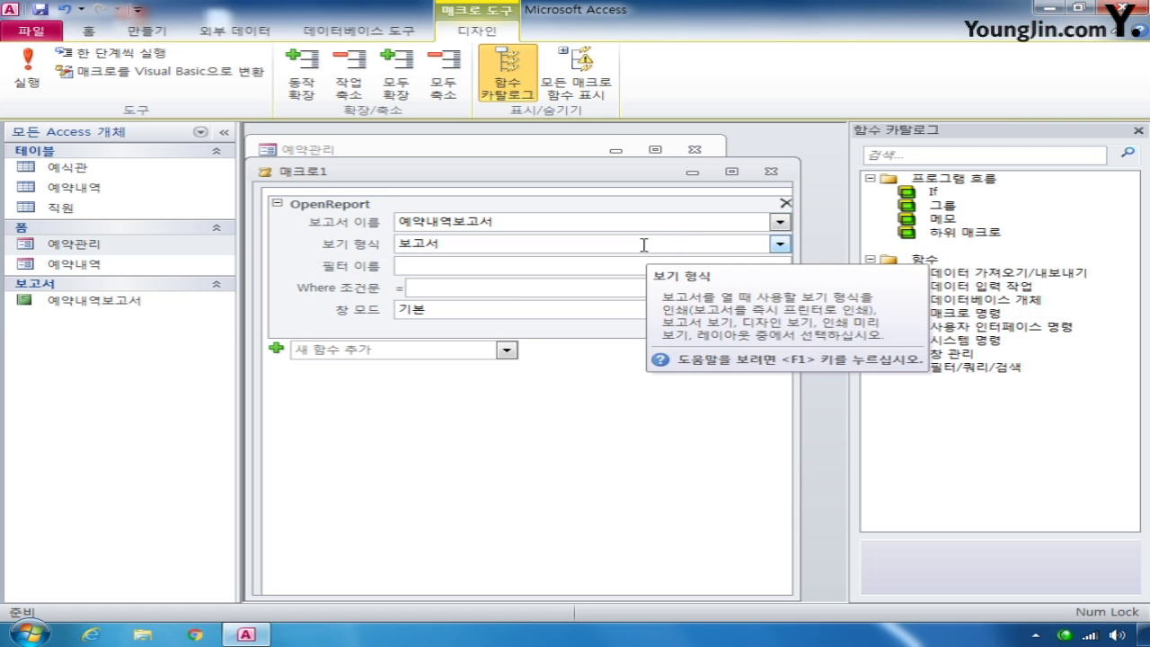
pyautogui.click(780, 245)
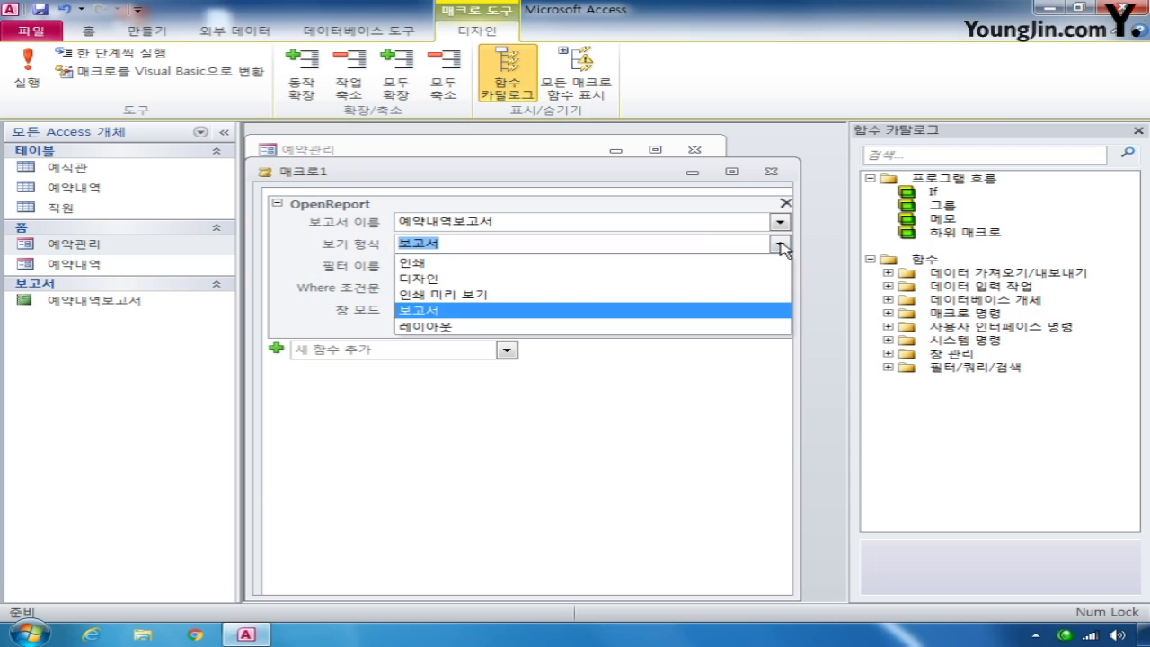
pyautogui.click(652, 294)
# Step: Open the expression builder for the action's Where condition and begin the expression with [담당직원]=
pyautogui.moveTo(523, 289)
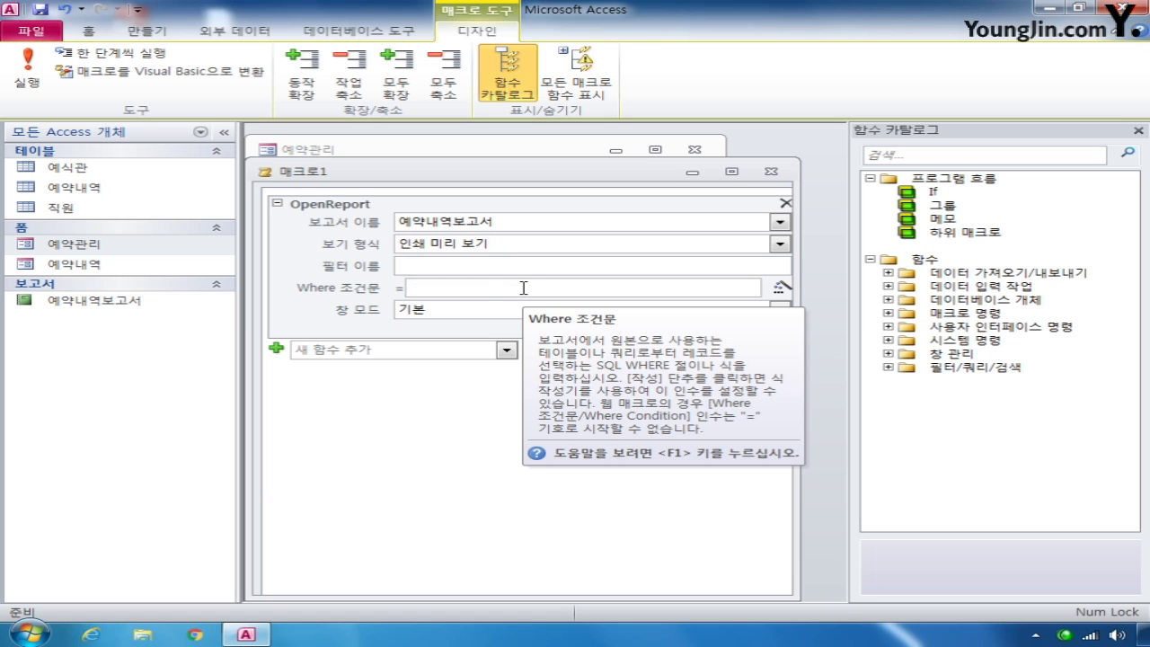
pyautogui.click(780, 289)
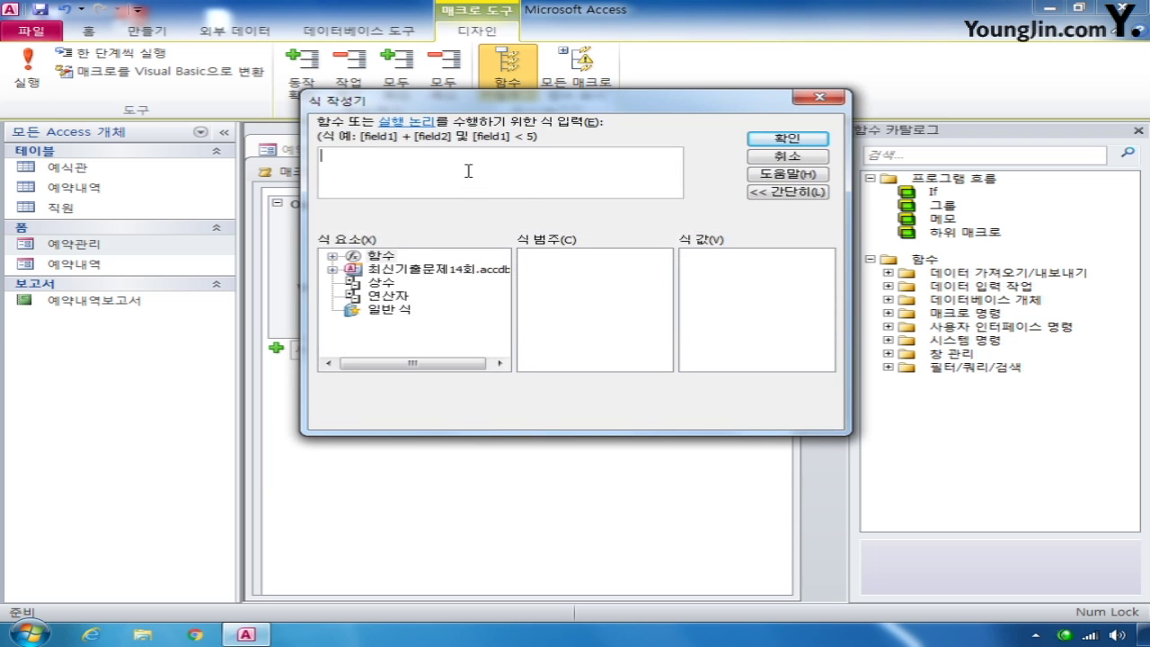
pyautogui.write('[담당직원')
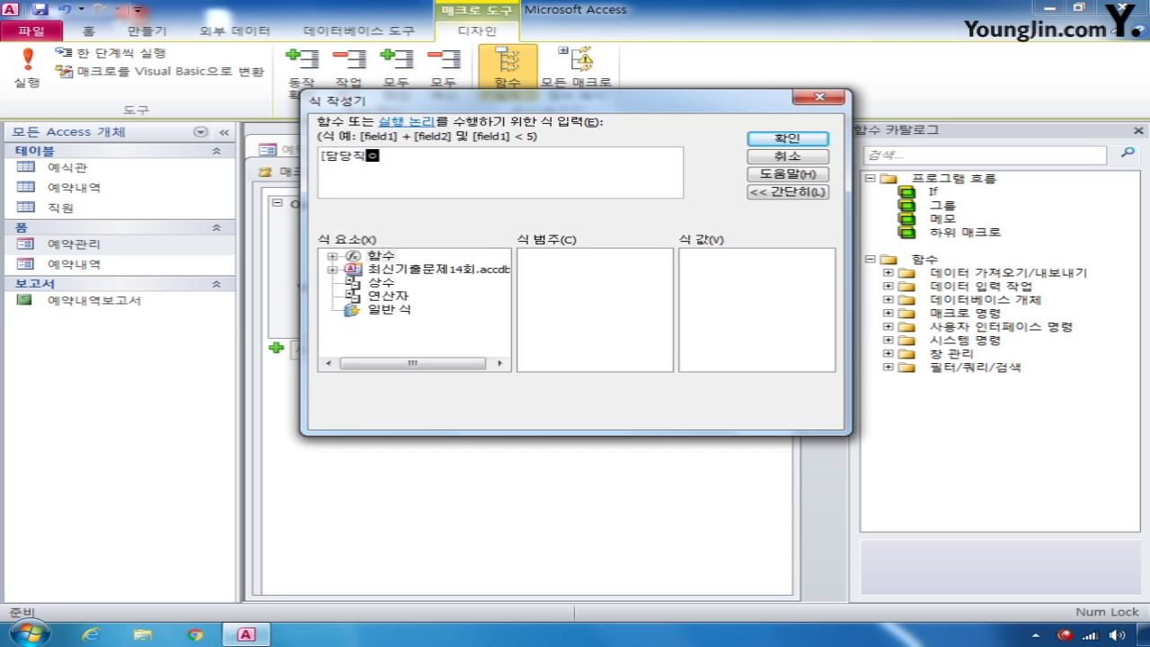
pyautogui.press('Right')
pyautogui.write(']=')
# Step: Complete the Where condition with the txt번호 control of the 예약관리 form, Forms![예약관리]![txt번호], and accept the expression
pyautogui.click(332, 269)
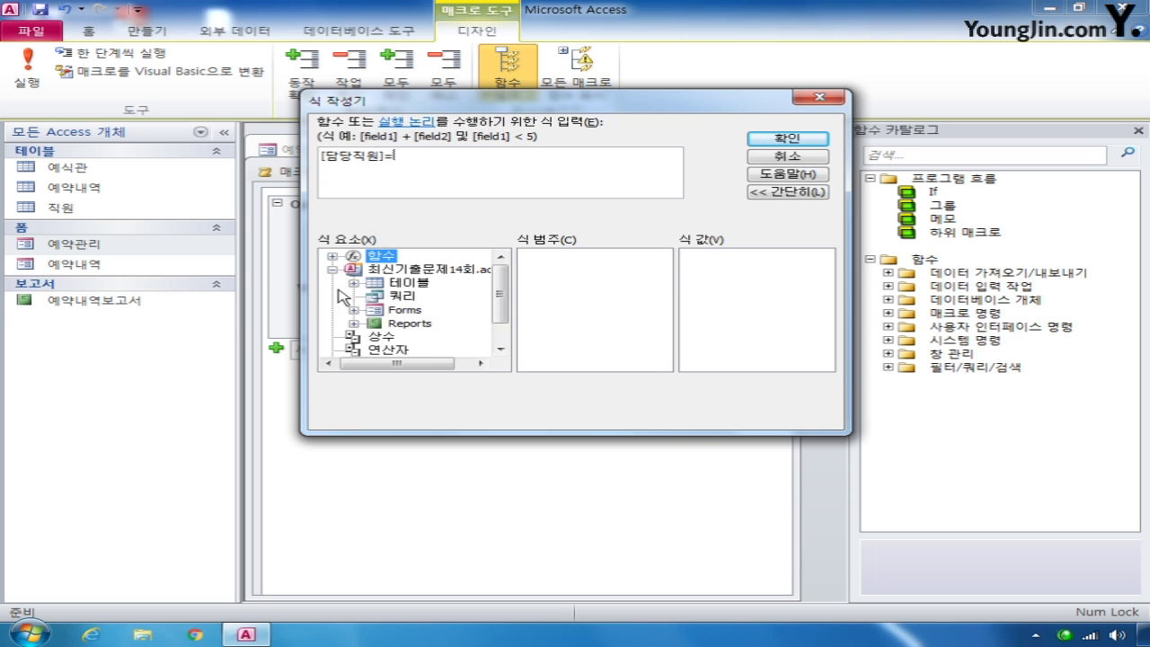
pyautogui.click(355, 311)
pyautogui.click(375, 336)
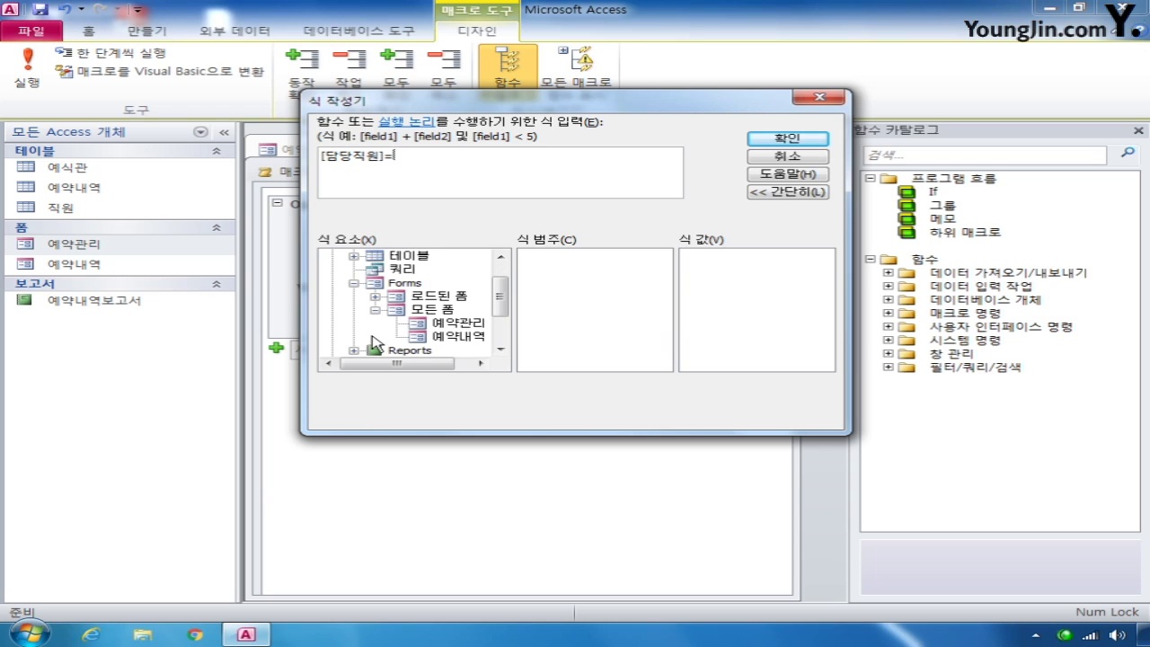
pyautogui.click(458, 336)
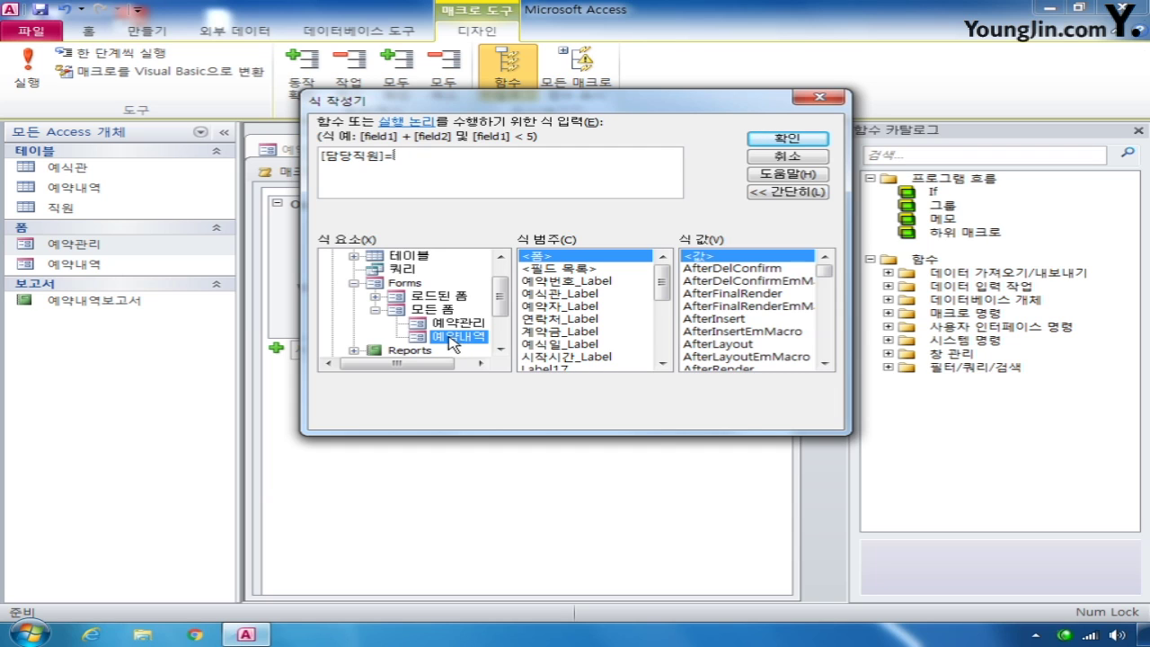
pyautogui.click(456, 323)
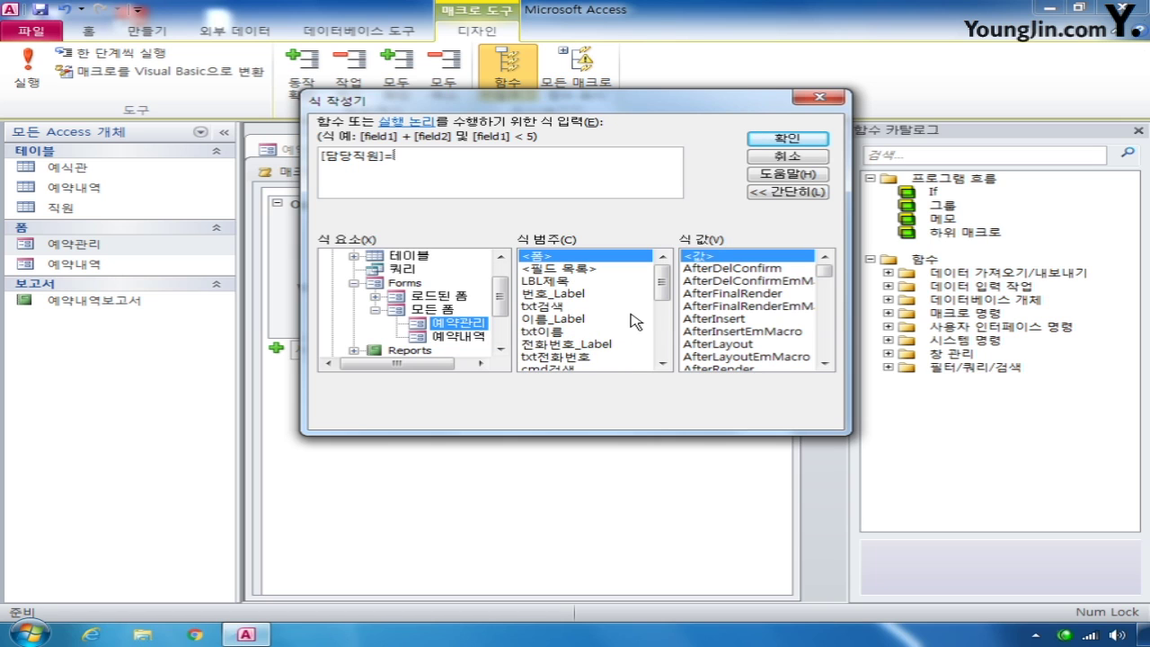
pyautogui.moveTo(666, 299); pyautogui.dragTo(663, 321)
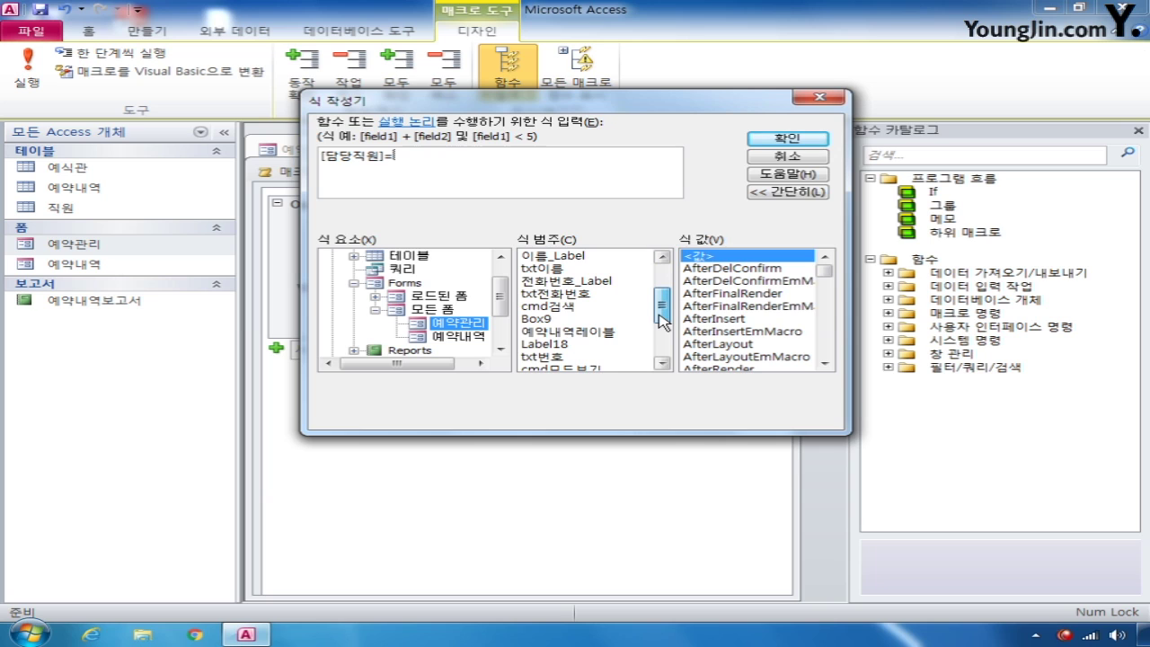
pyautogui.scroll(-1, 662, 321)
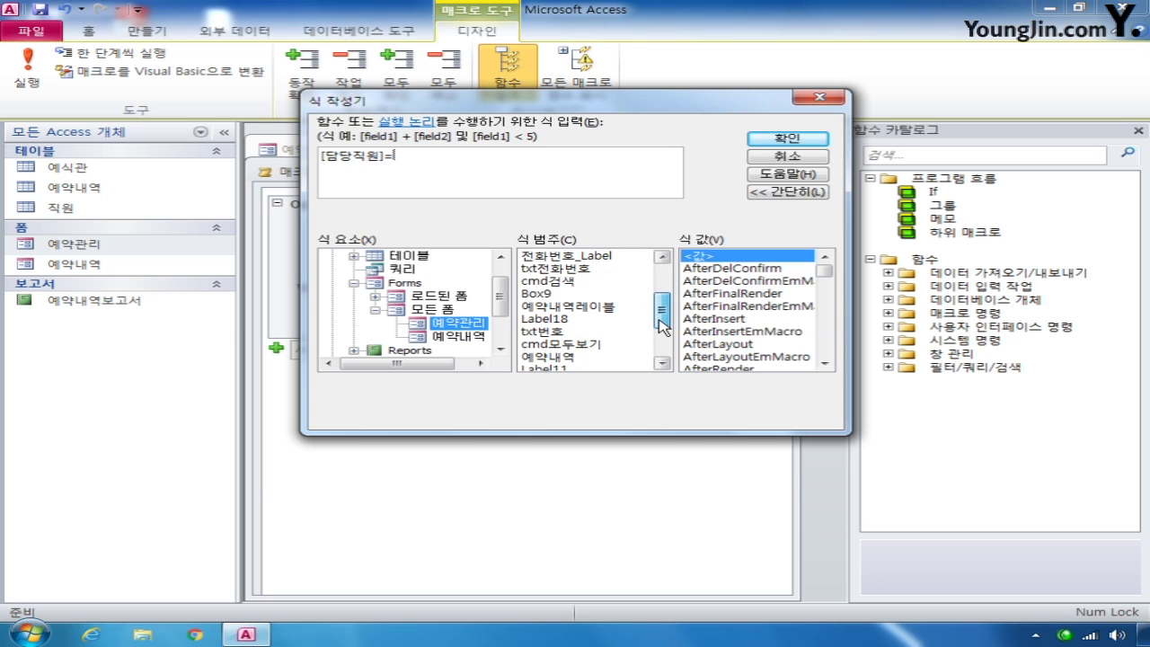
pyautogui.click(553, 333)
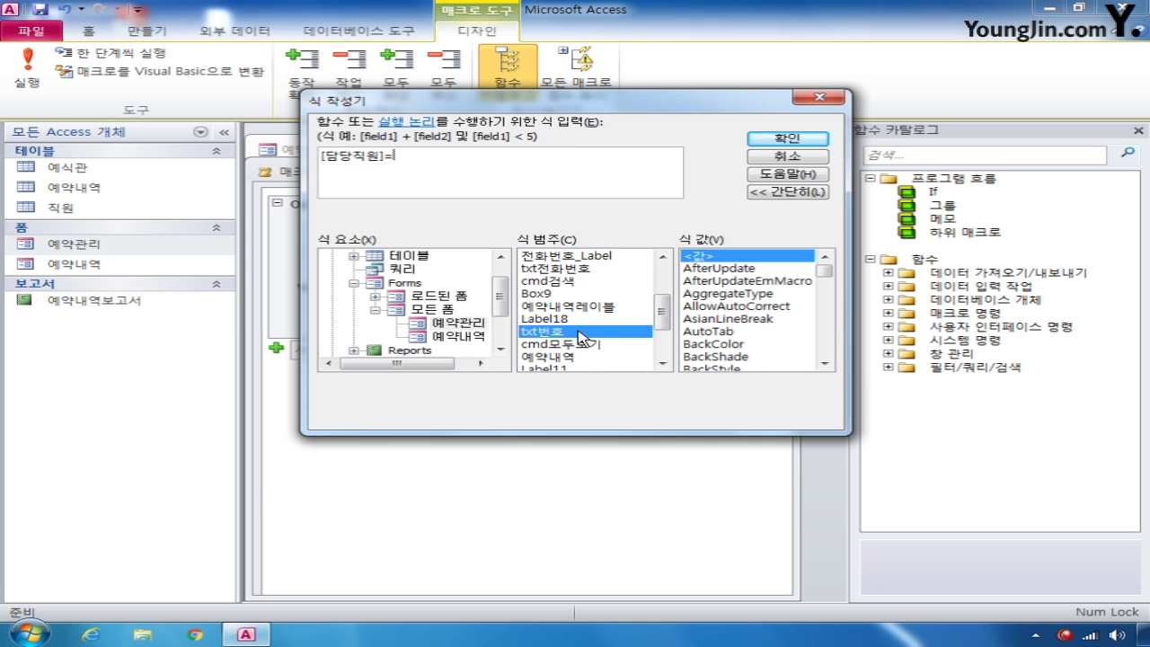
pyautogui.doubleClick(587, 333)
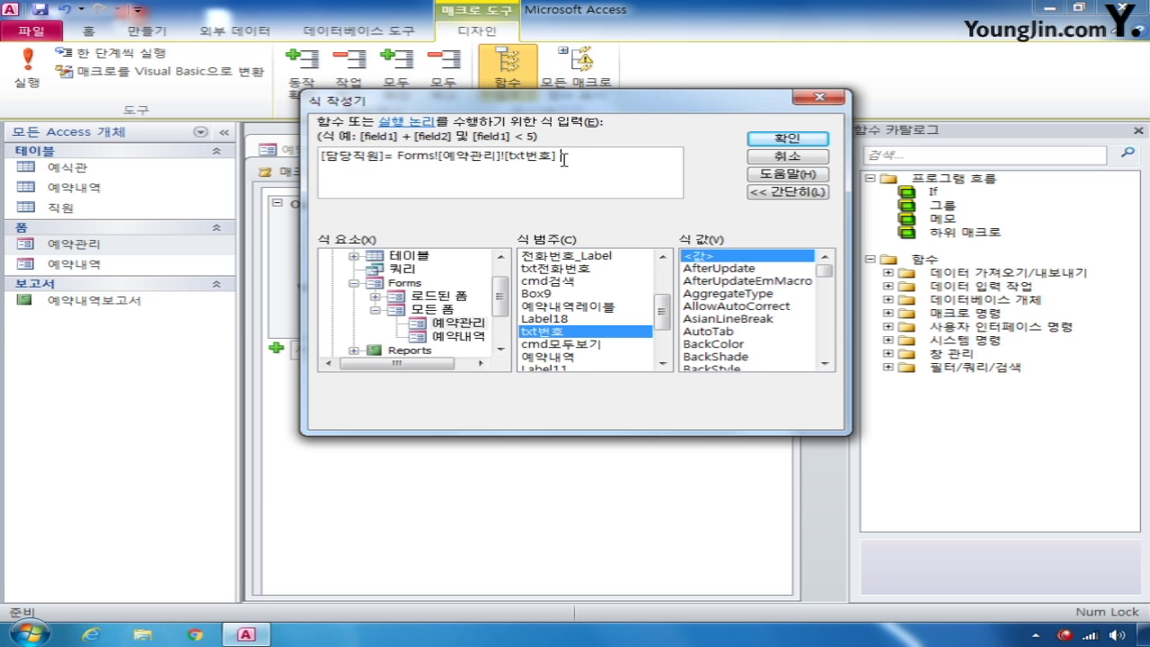
pyautogui.click(787, 144)
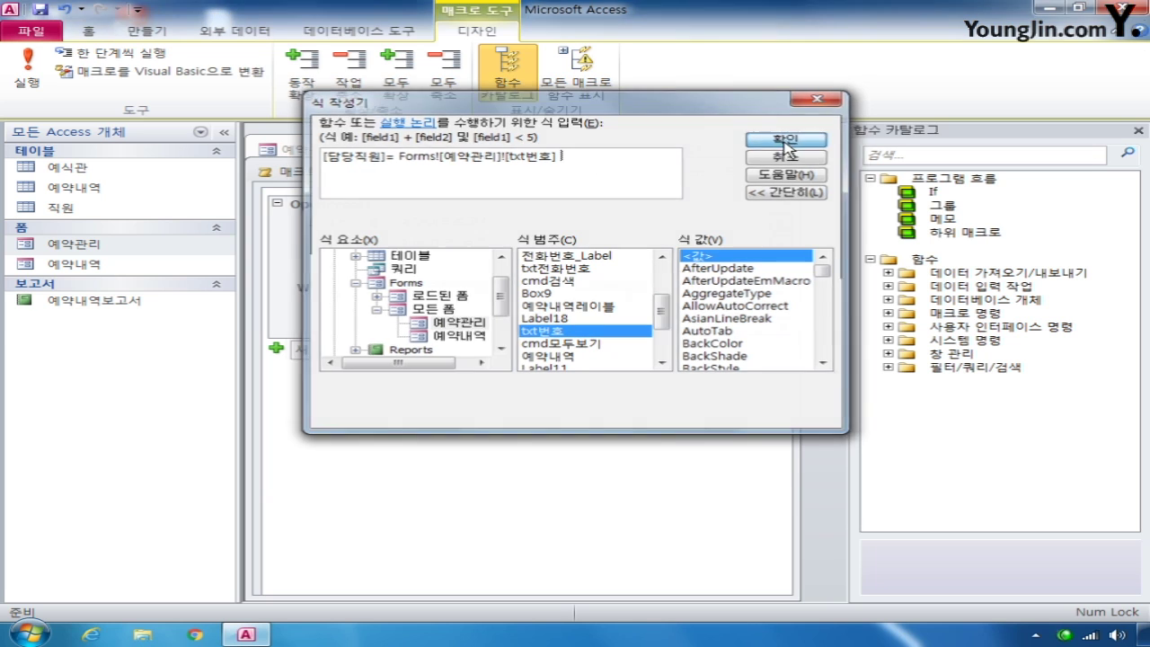
# Step: Close the macro and save it under the name 보고서보기
pyautogui.click(771, 170)
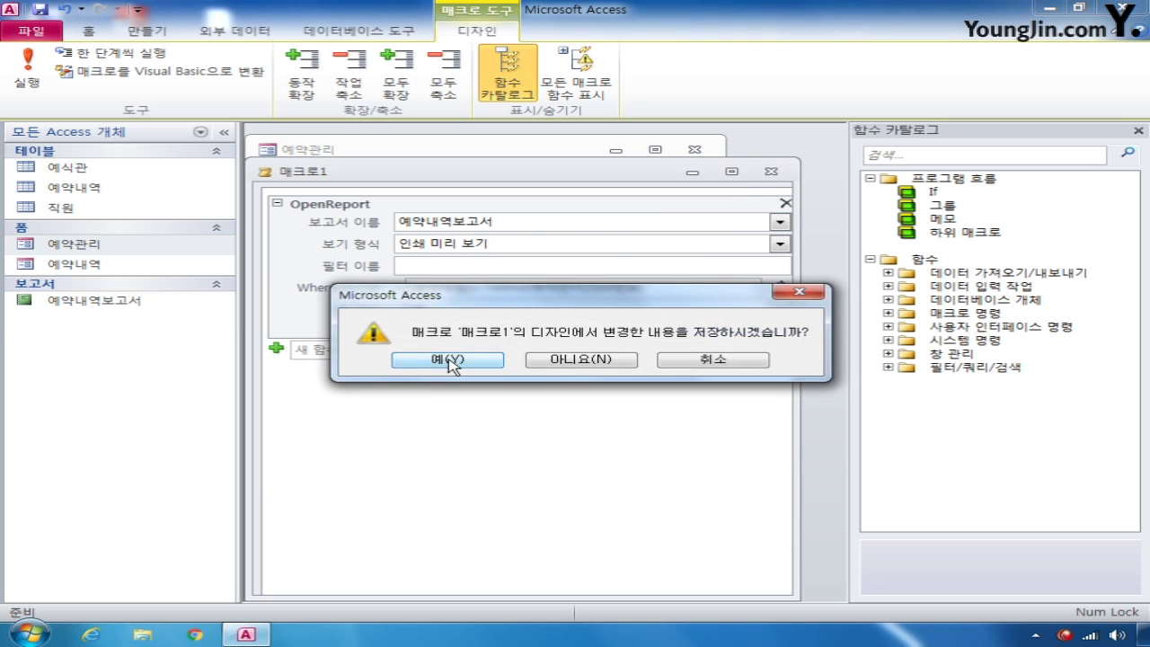
pyautogui.click(450, 362)
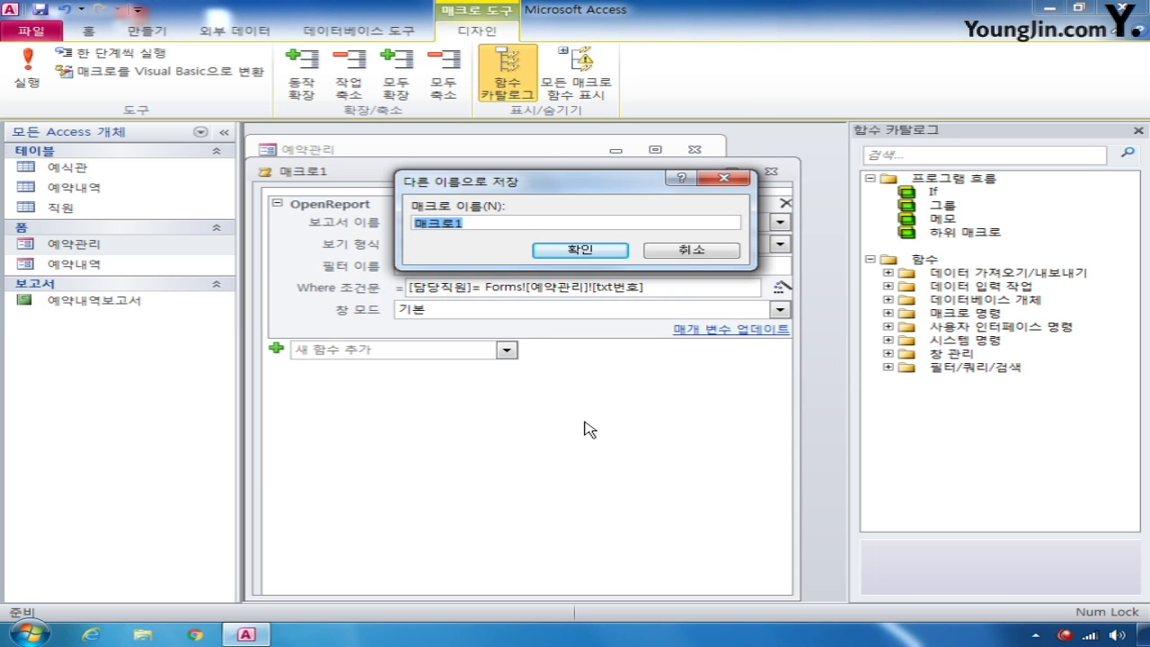
pyautogui.write('보고서 보기')
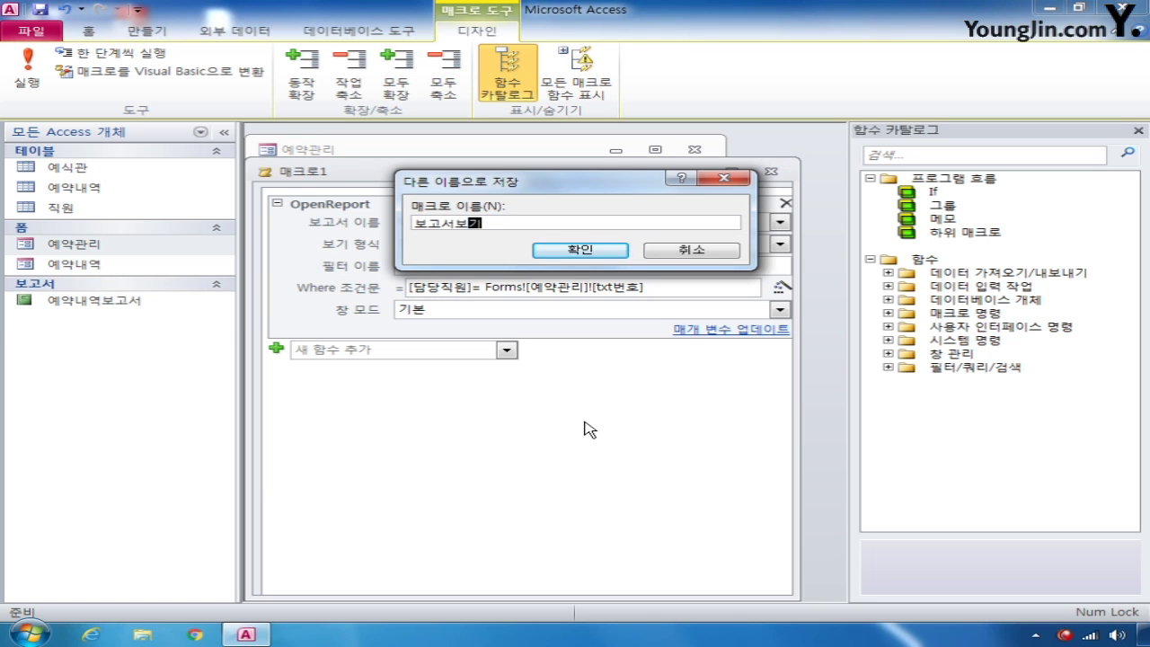
pyautogui.click(604, 254)
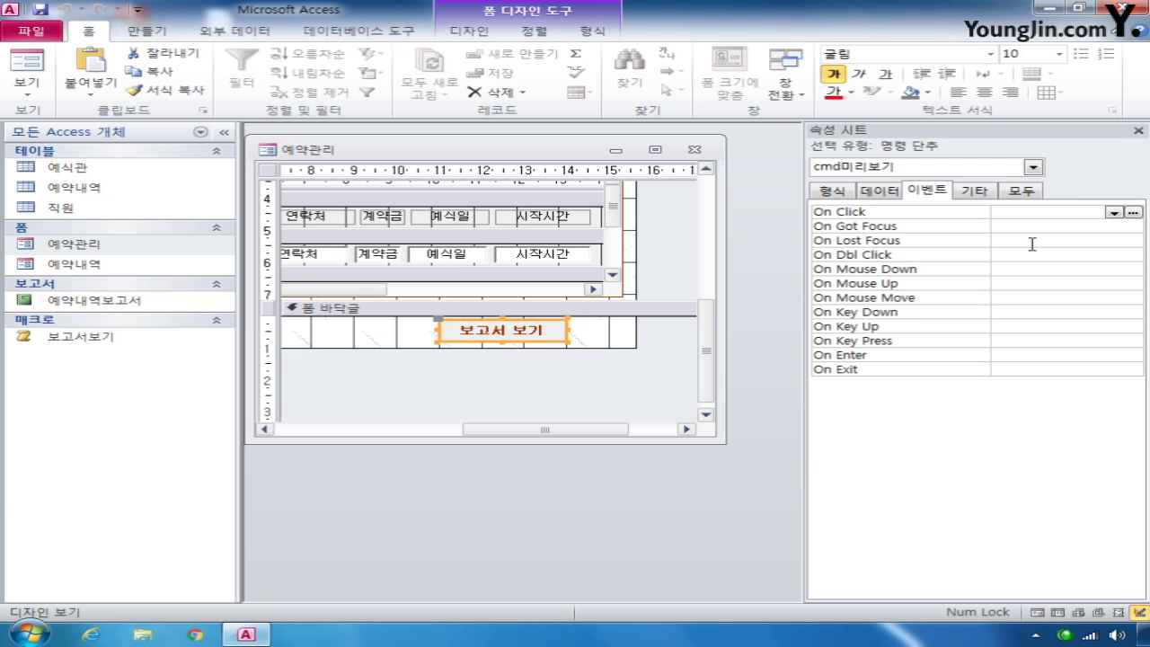
# Step: Assign the 보고서보기 macro to the On Click event of the cmd미리보기 button, then close the 예약관리 form and save its design changes
pyautogui.click(1115, 212)
pyautogui.click(1080, 226)
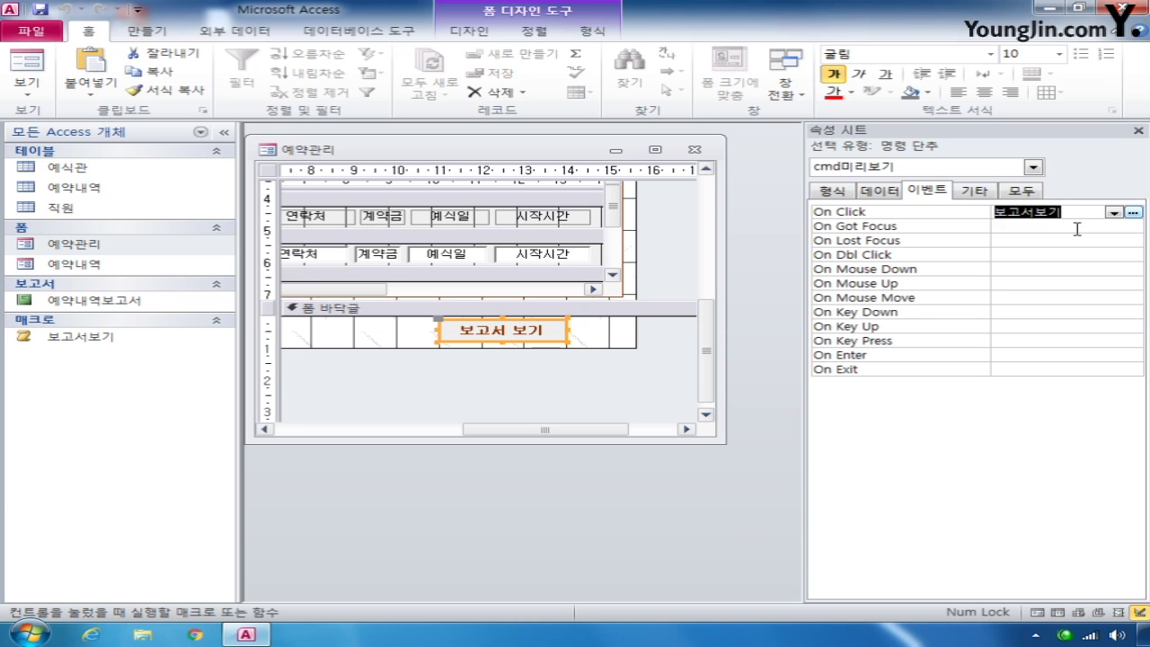
pyautogui.click(695, 149)
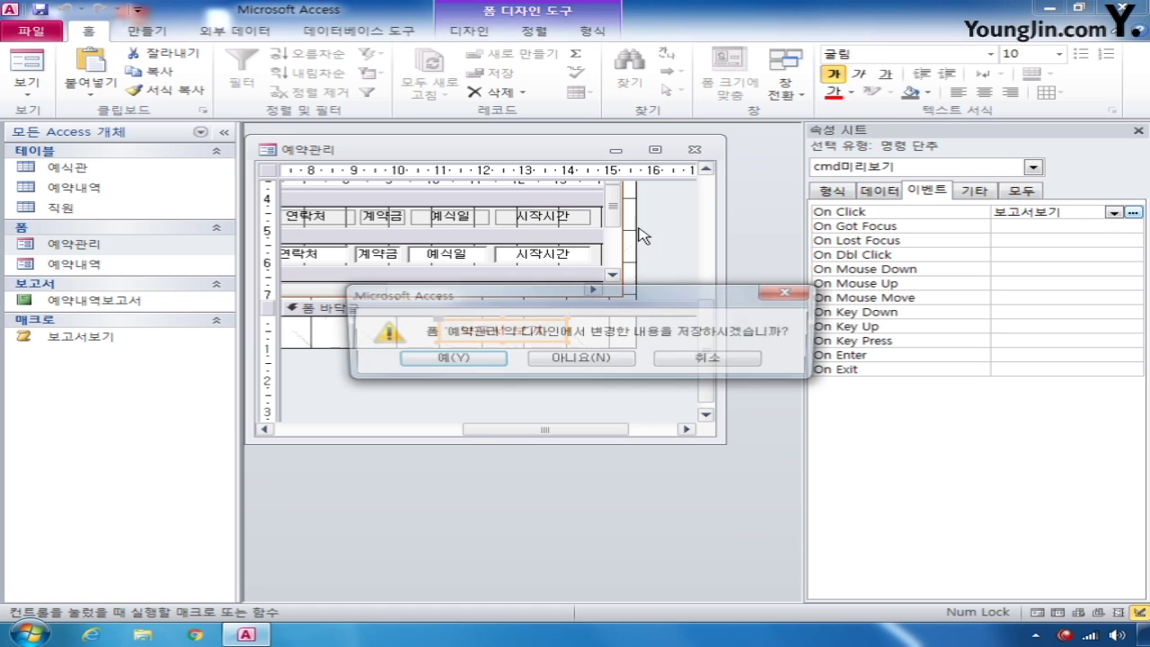
pyautogui.click(411, 357)
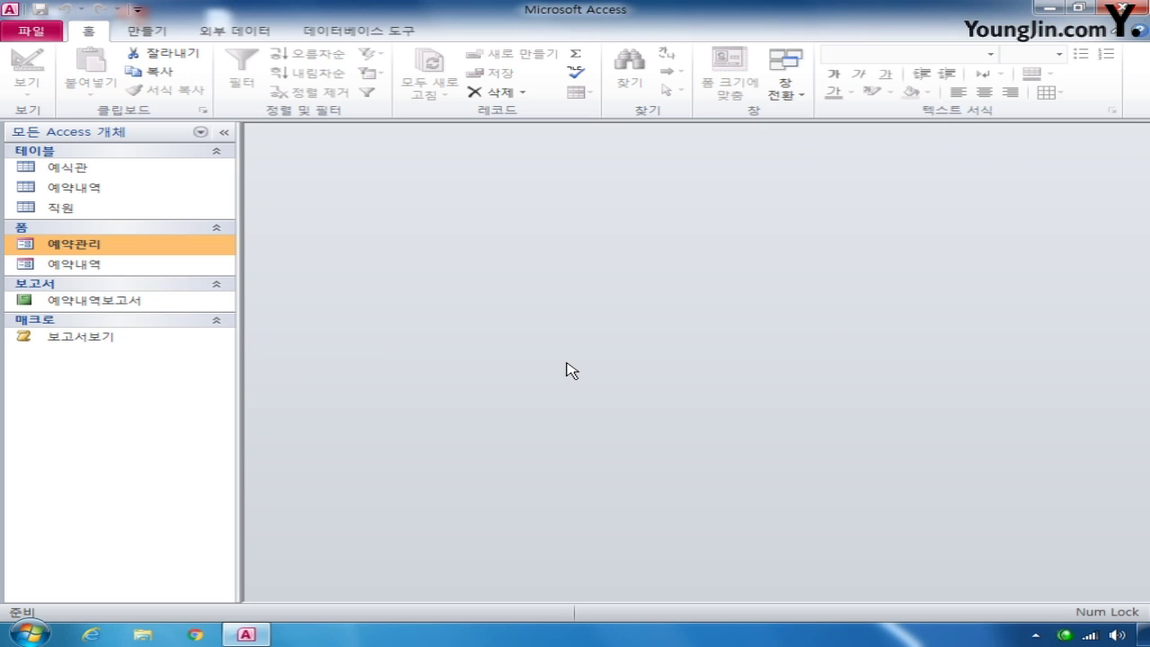
# Step: Create a new query in design view based on the 예약내역 and 예식관 tables
pyautogui.click(164, 35)
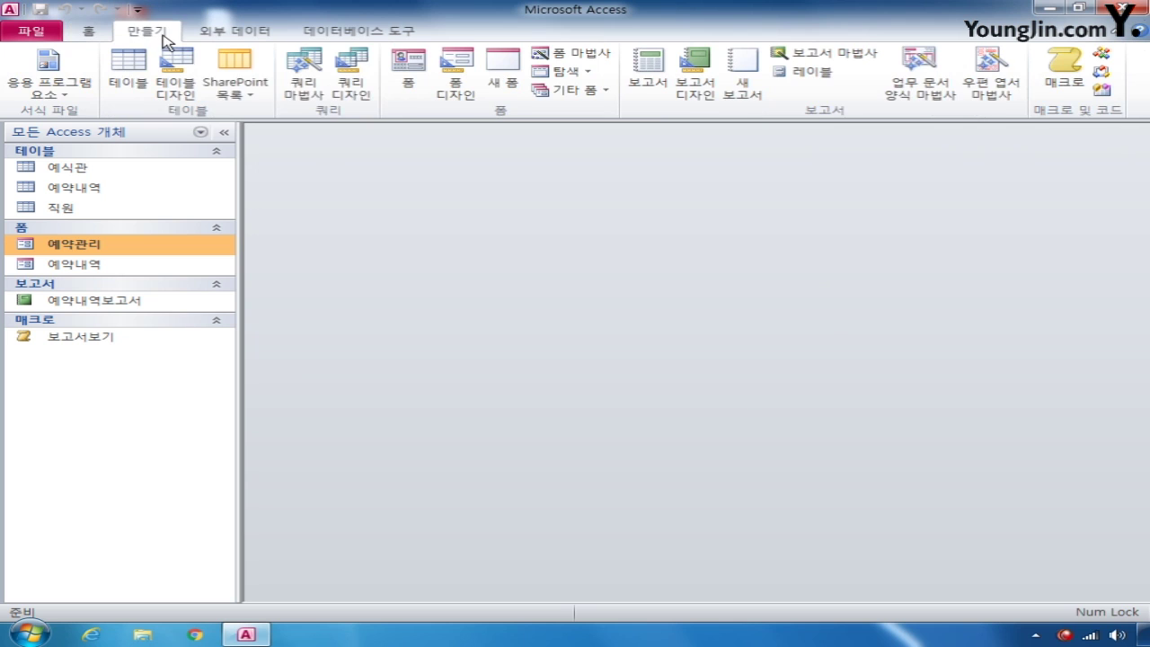
pyautogui.click(355, 88)
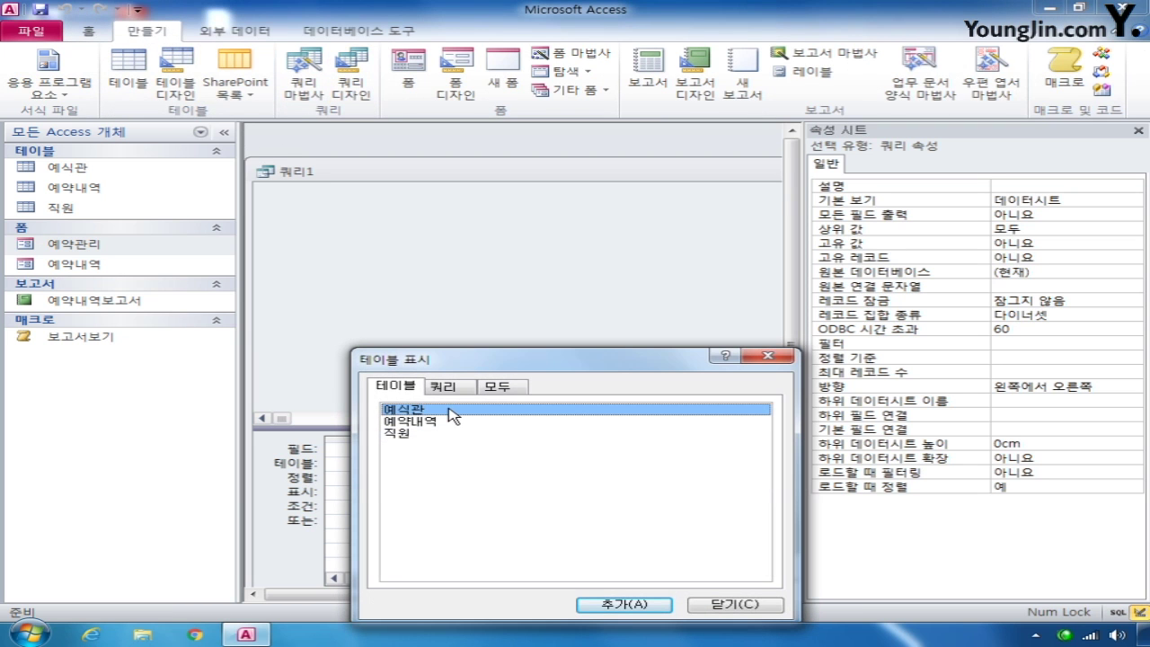
pyautogui.doubleClick(420, 420)
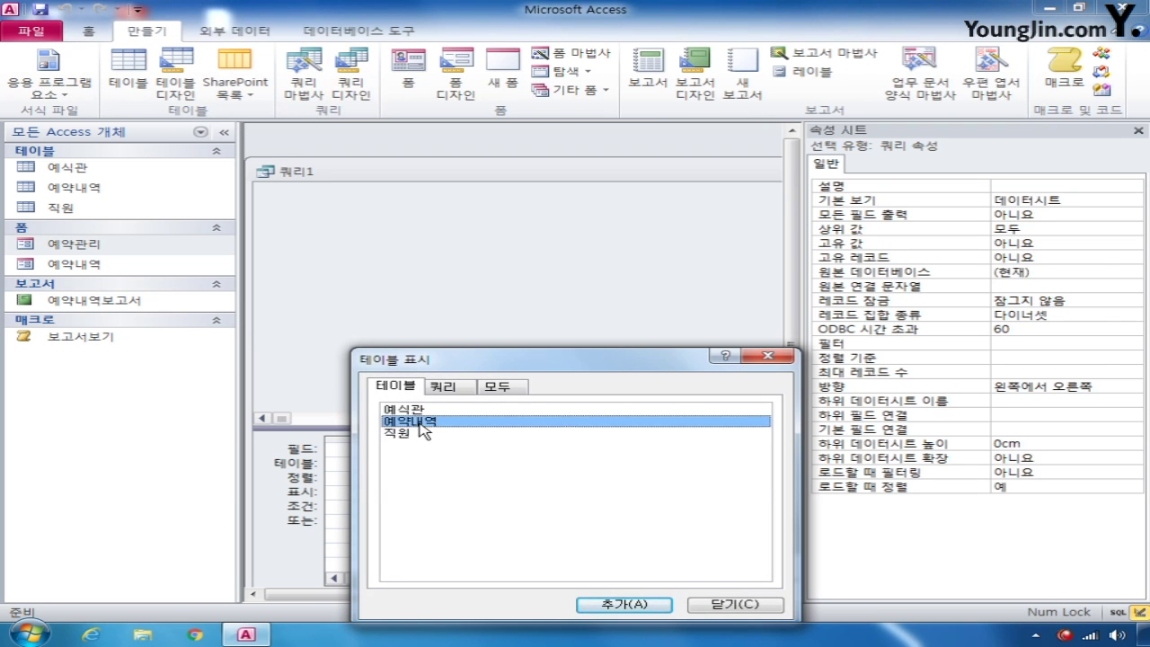
pyautogui.doubleClick(419, 409)
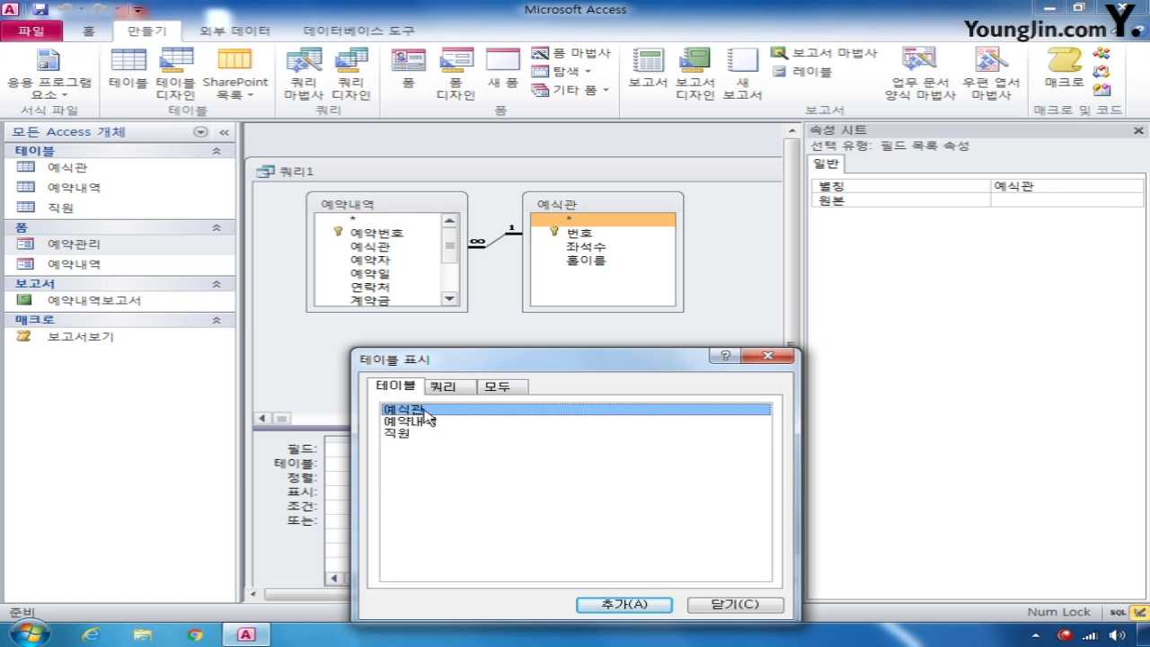
pyautogui.click(728, 604)
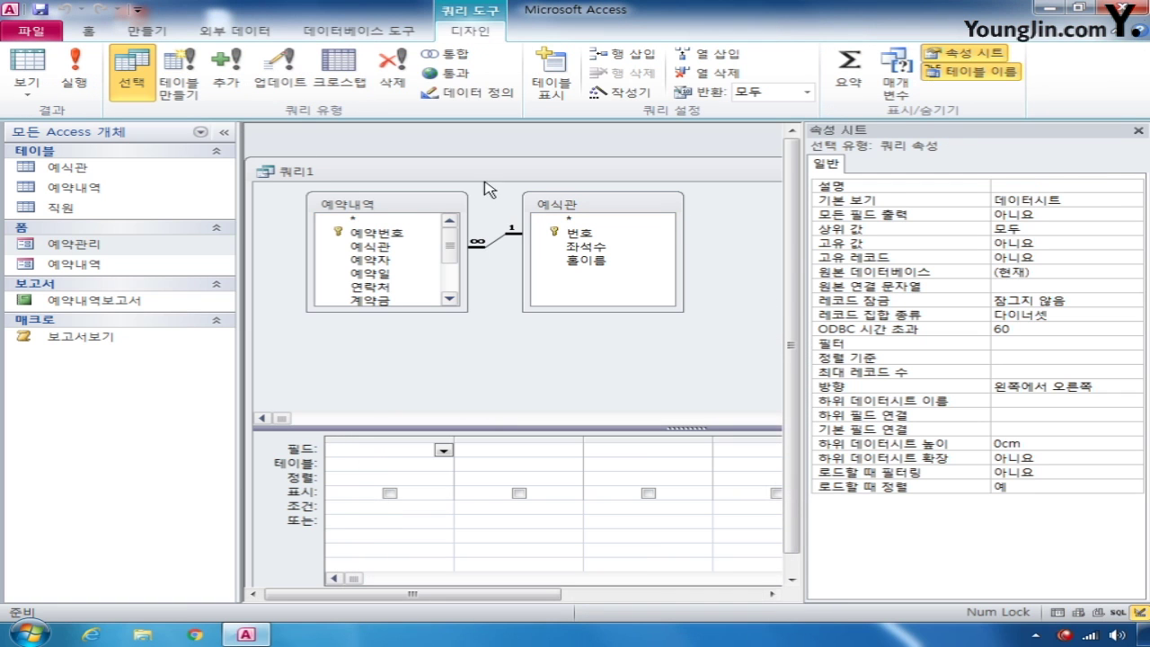
# Step: Make room for the query design window by hiding the navigation pane and property sheet, and change the query type to crosstab
pyautogui.click(224, 132)
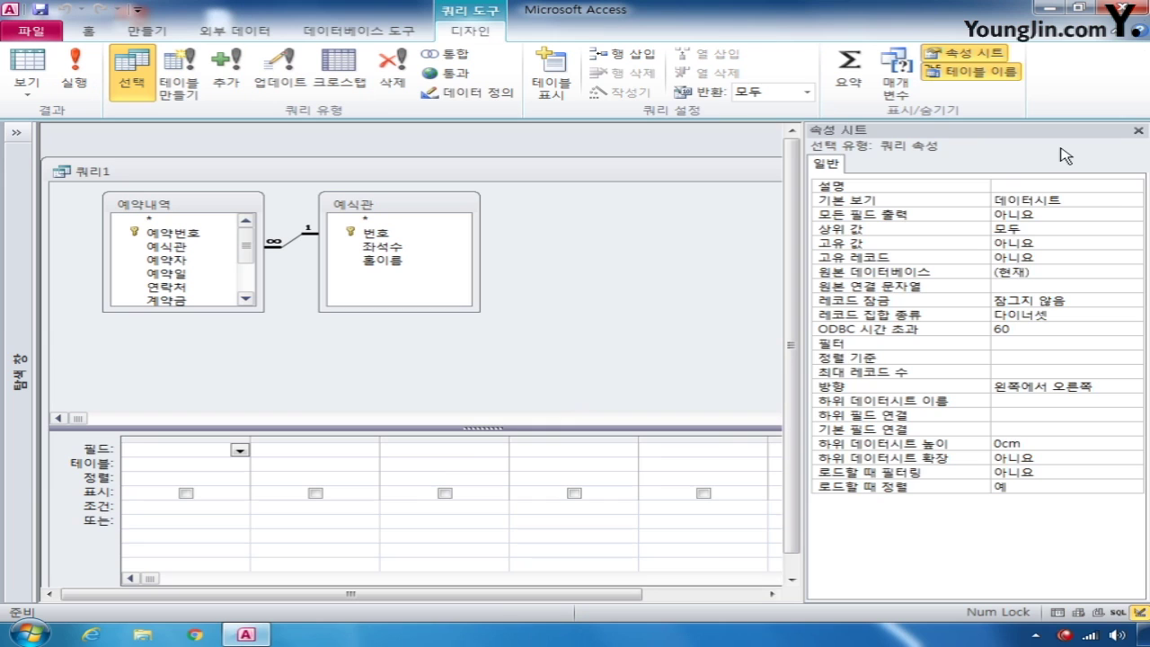
pyautogui.click(1139, 130)
pyautogui.moveTo(647, 180); pyautogui.dragTo(732, 164)
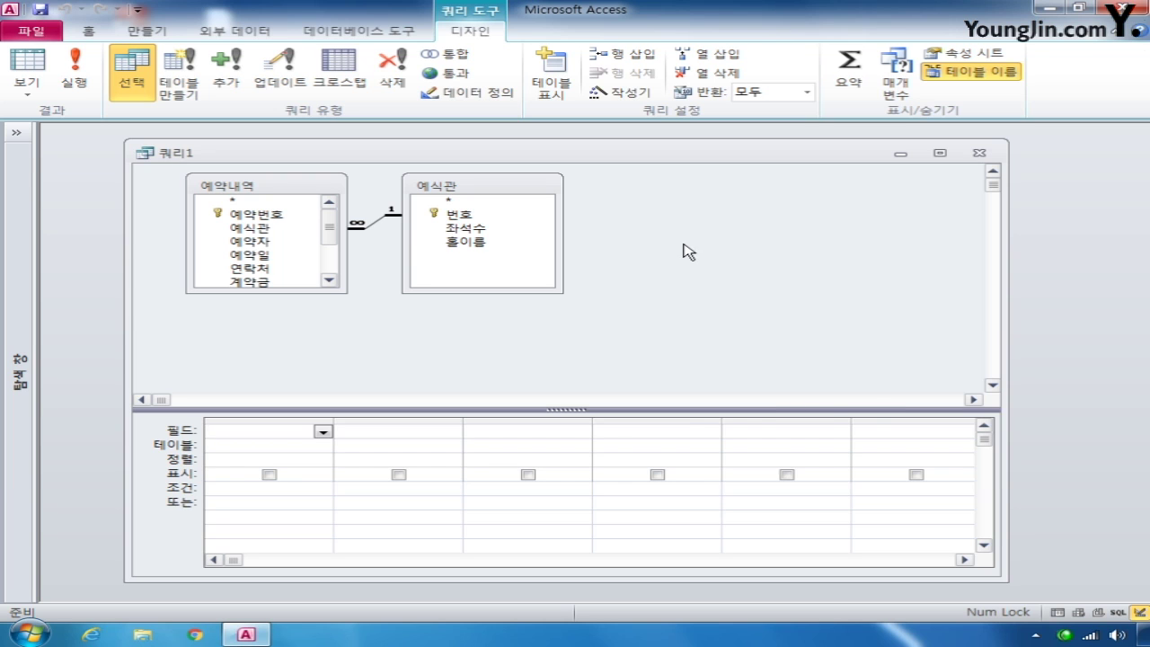
pyautogui.rightClick(684, 244)
pyautogui.moveTo(795, 377)
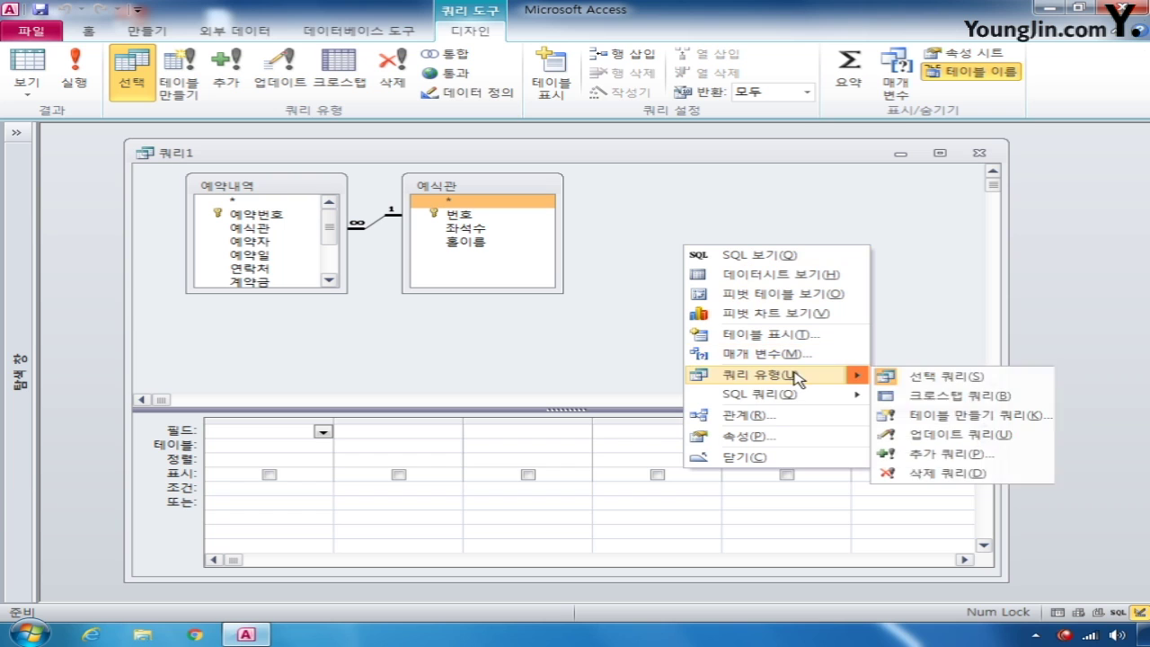
pyautogui.click(930, 397)
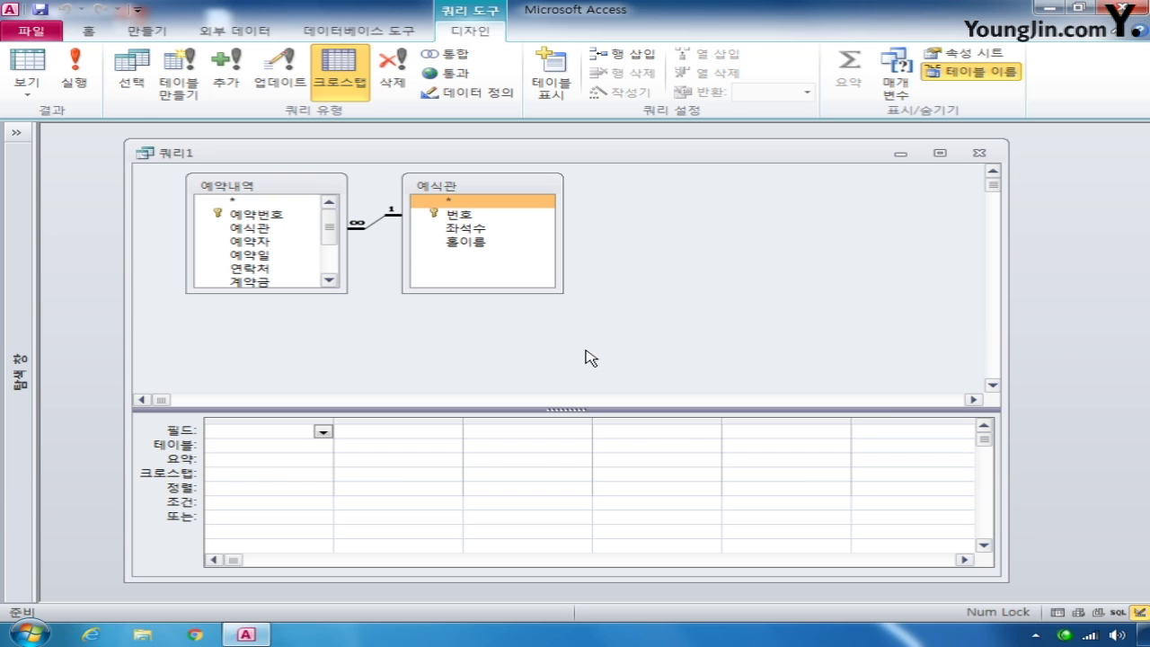